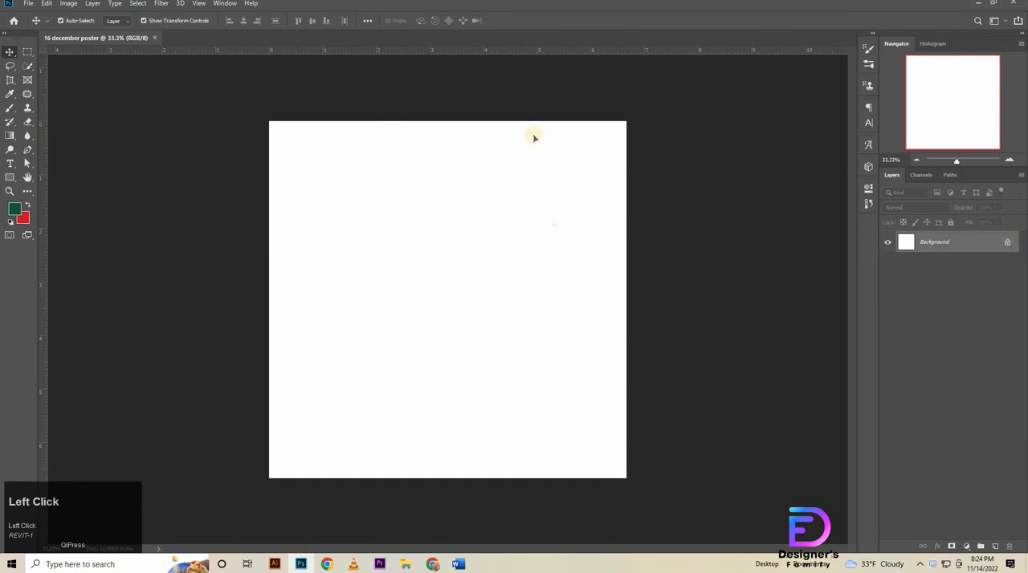
Add a horizontal and a vertical guide crossing at the centre of the canvas.
drag(595, 50, 603, 300)
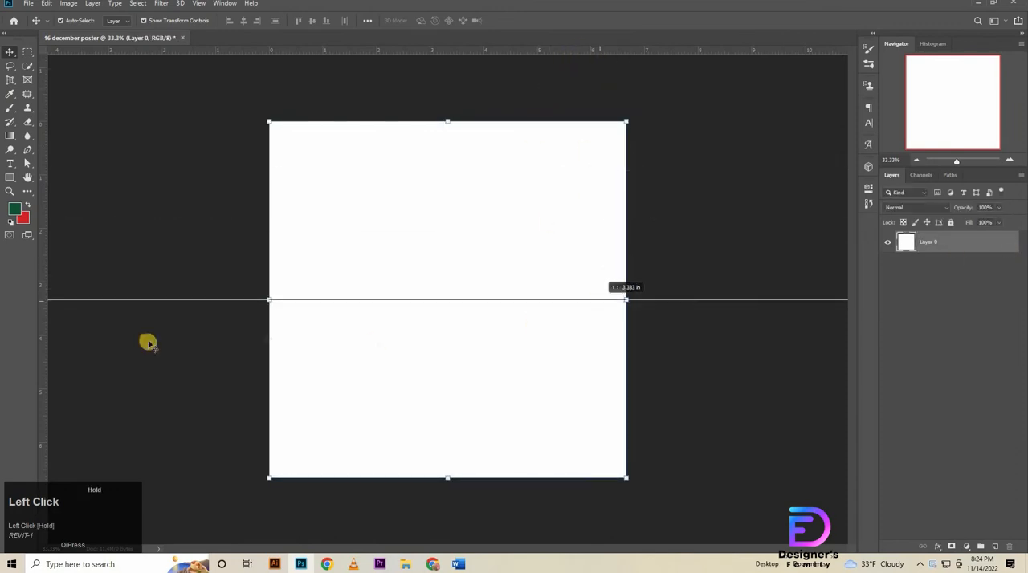
drag(392, 358, 447, 349)
click(719, 421)
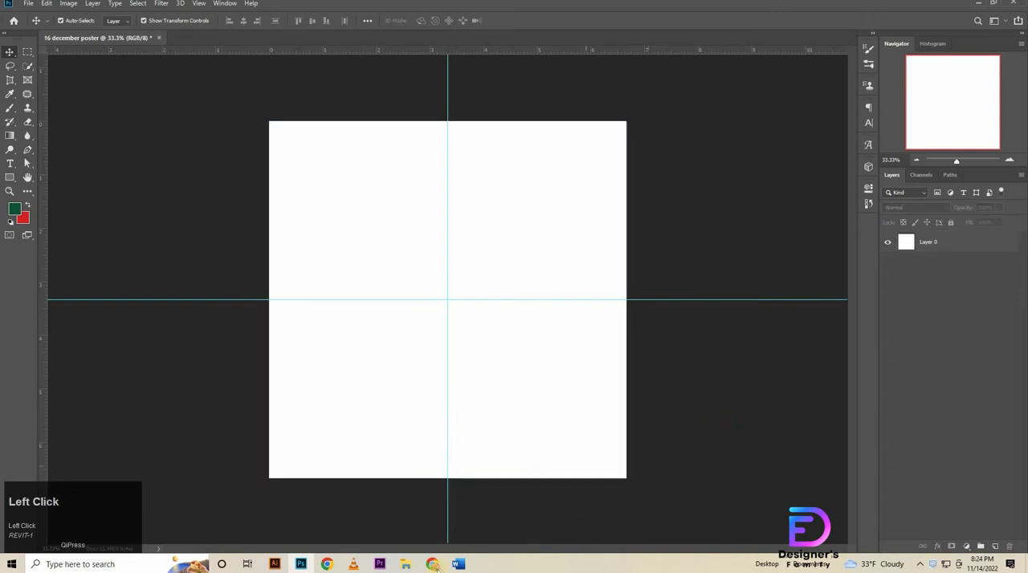
Place the cement-wall-floor-copy-space image and enlarge it to about 44% so it covers the whole canvas.
click(407, 564)
drag(241, 80, 446, 295)
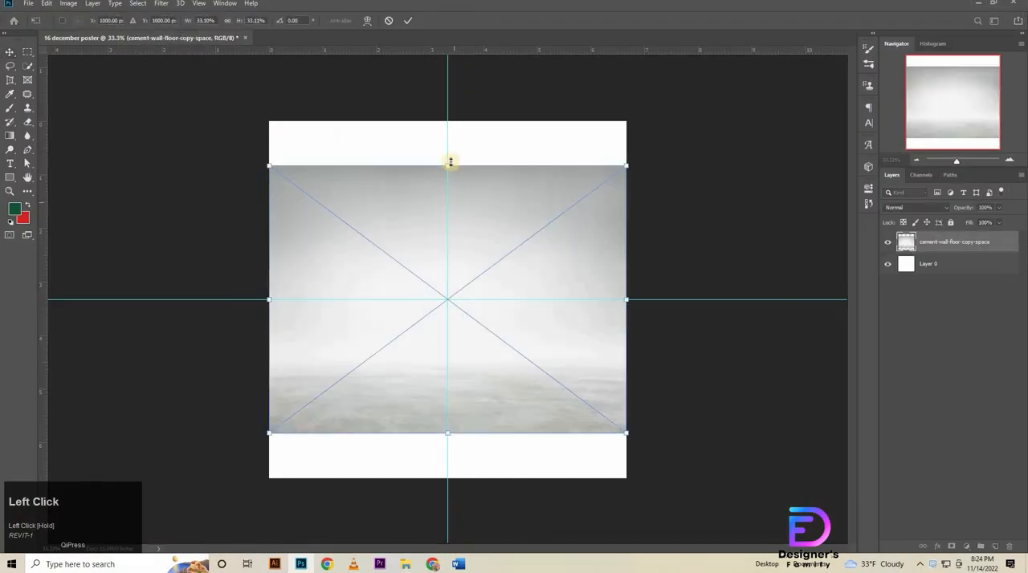
drag(447, 166, 459, 118)
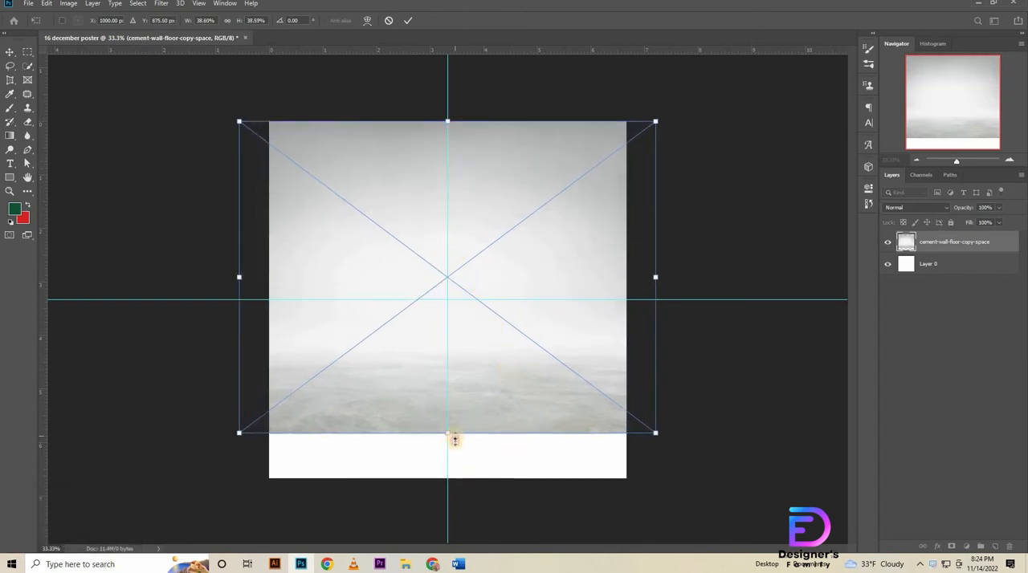
drag(454, 439, 455, 479)
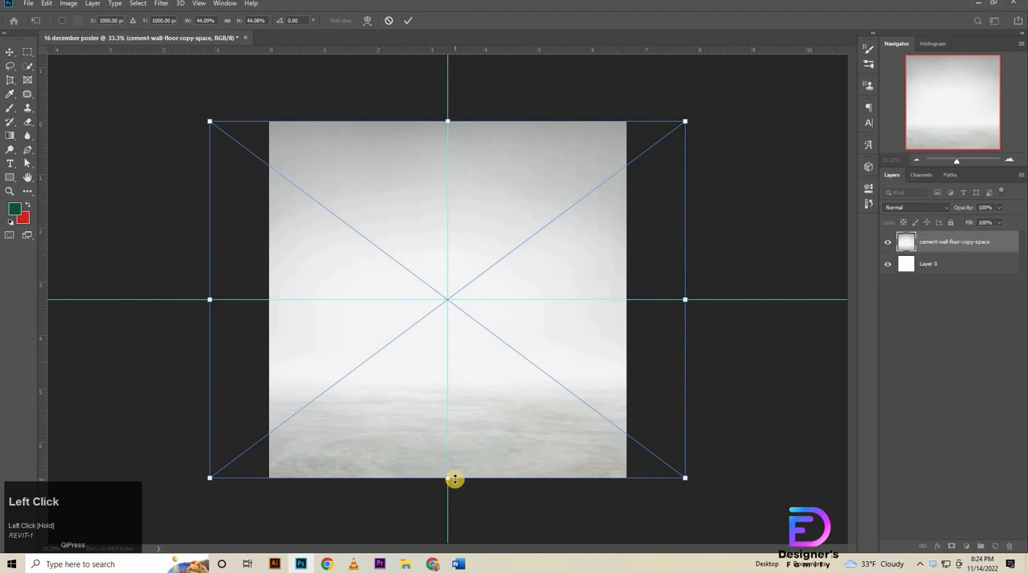
click(407, 25)
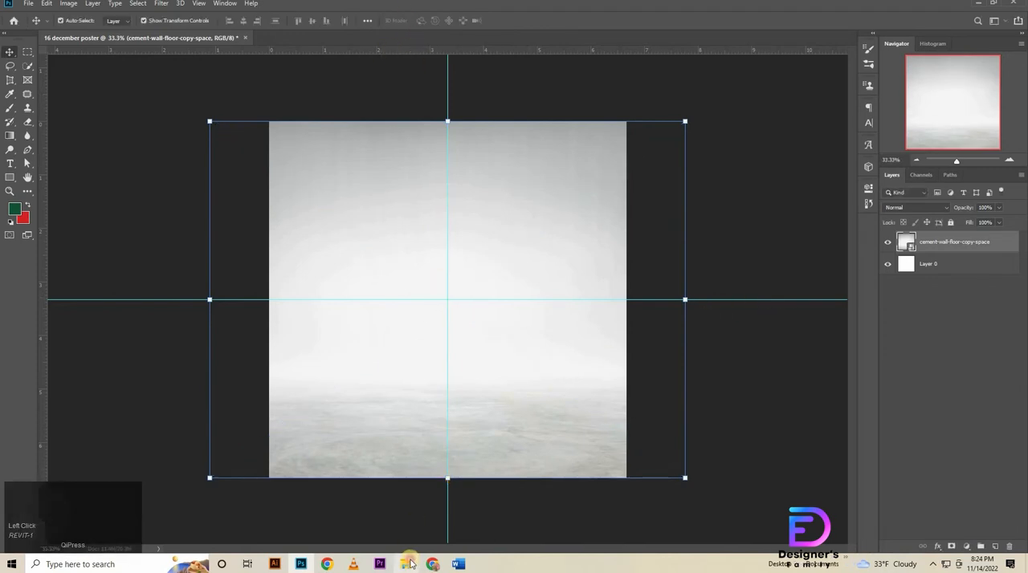
Place the 22-7 crowd photo scaled to about 69% over the poster's upper part and set its blend mode to Overlay.
click(407, 564)
drag(183, 81, 485, 355)
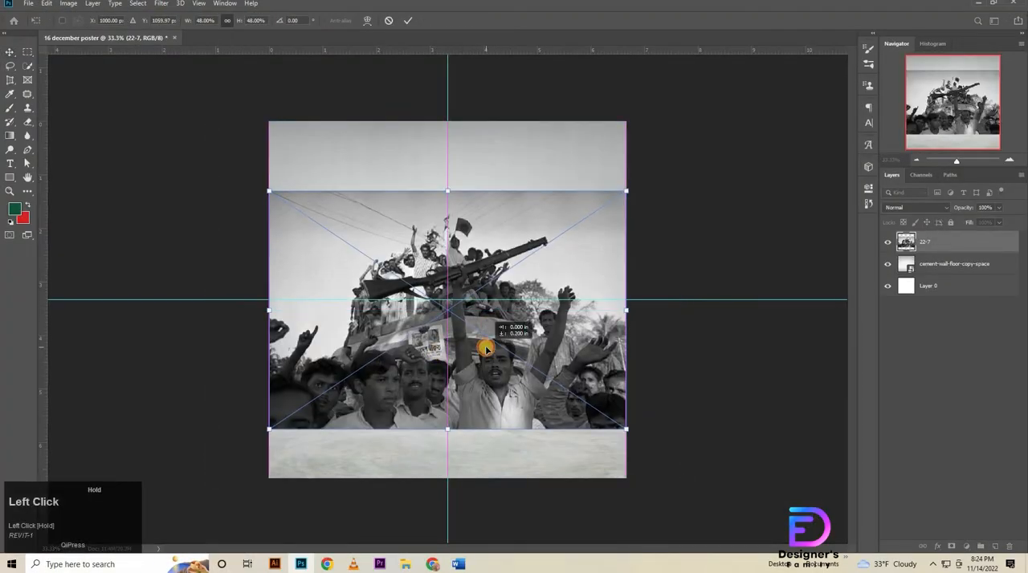
drag(451, 191, 512, 84)
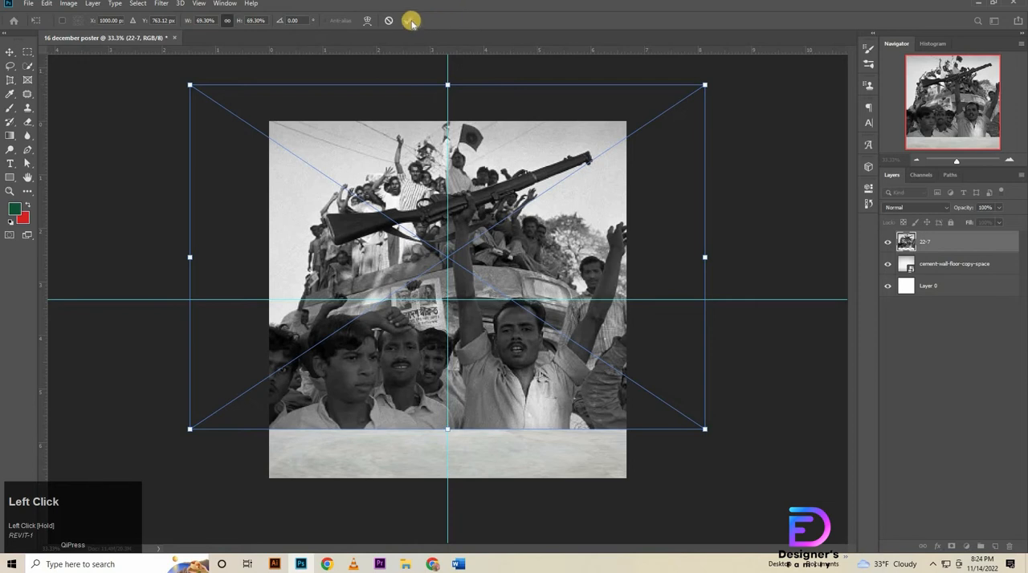
click(408, 20)
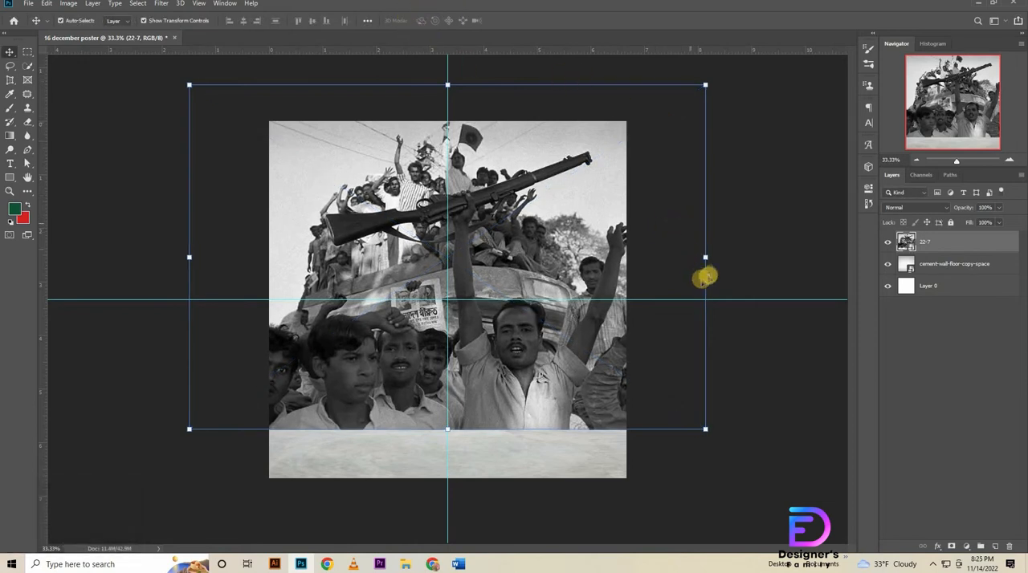
click(928, 209)
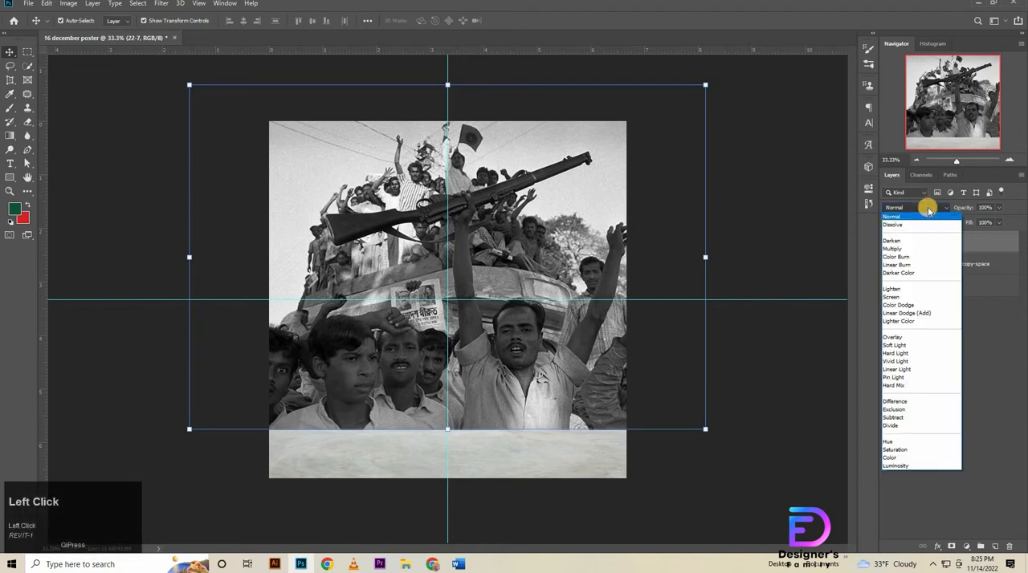
click(900, 340)
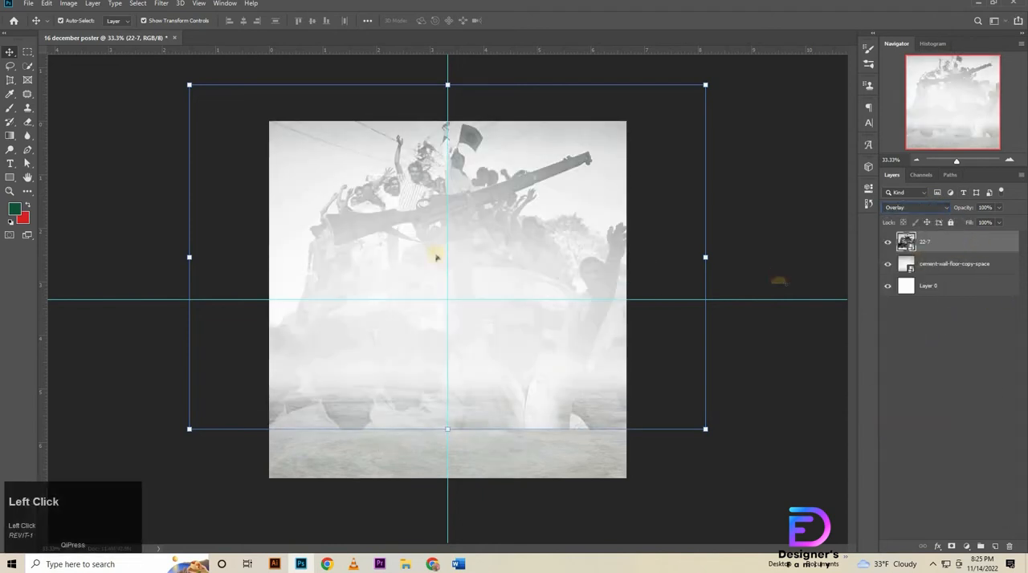
Rasterize the crowd photo layer for erasing and set the Eraser to a 666 px soft round brush with 0% hardness.
click(27, 122)
click(73, 117)
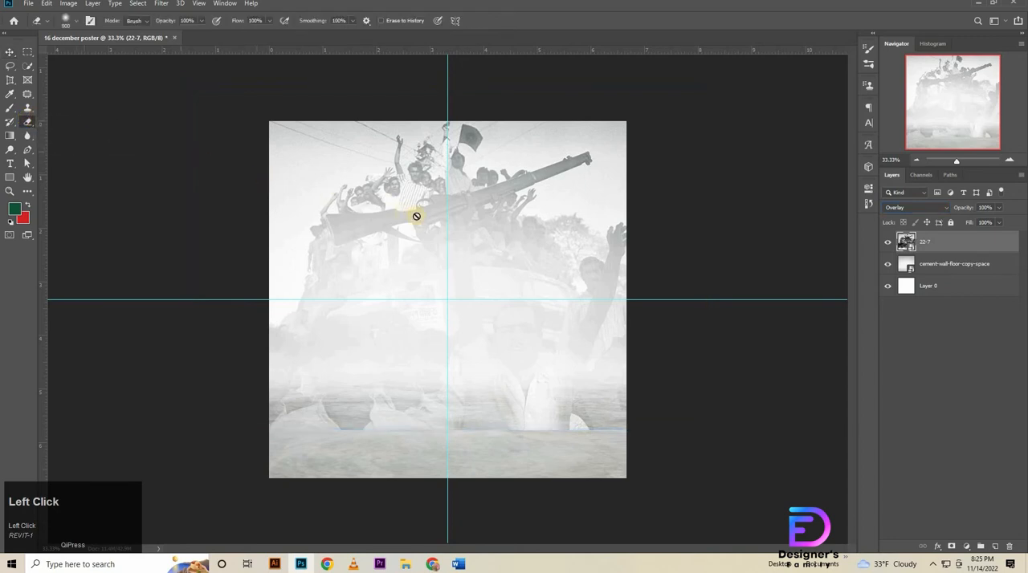
click(514, 210)
click(512, 214)
right_click(520, 200)
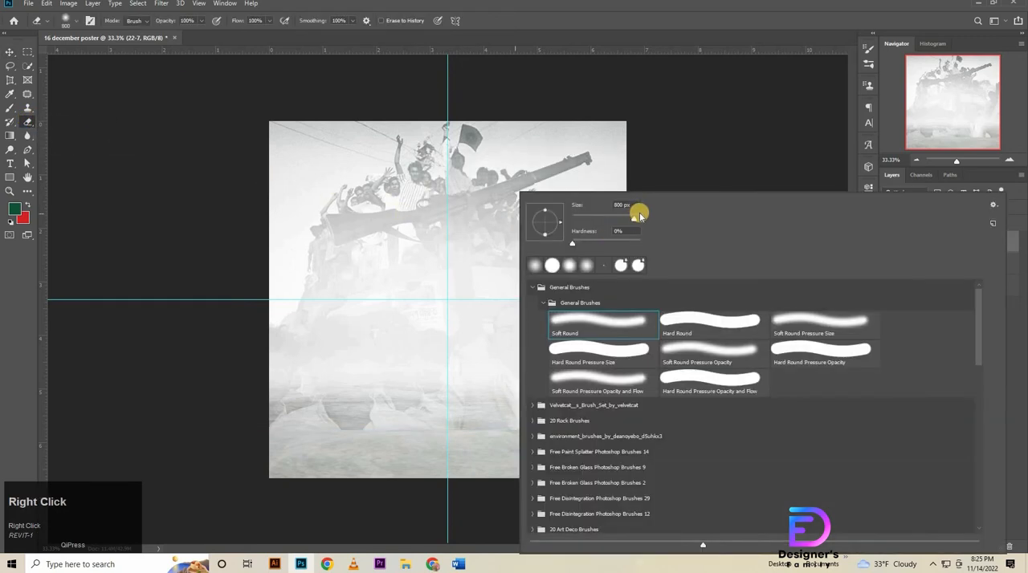
drag(634, 218, 629, 213)
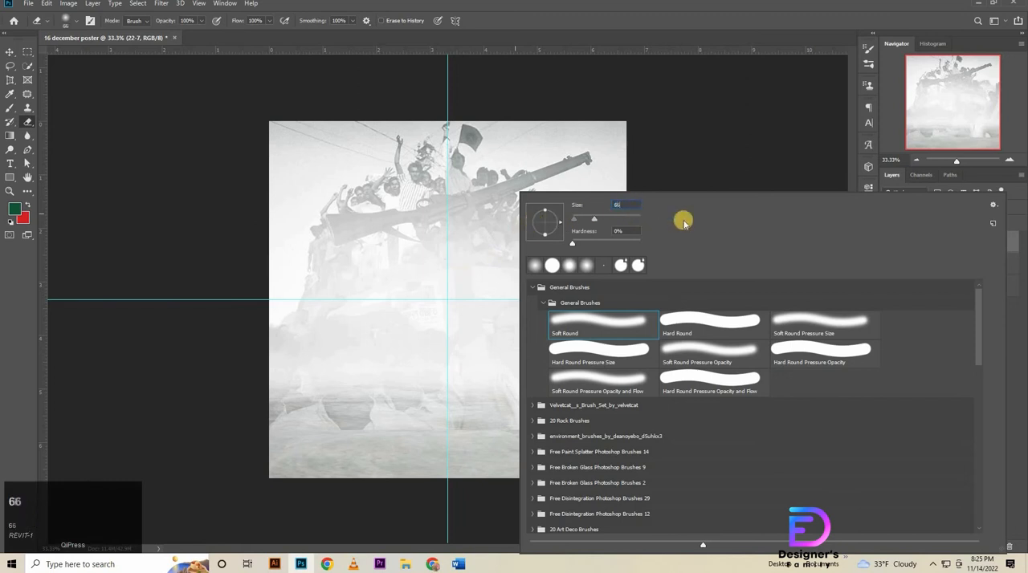
key(Return)
right_click(660, 230)
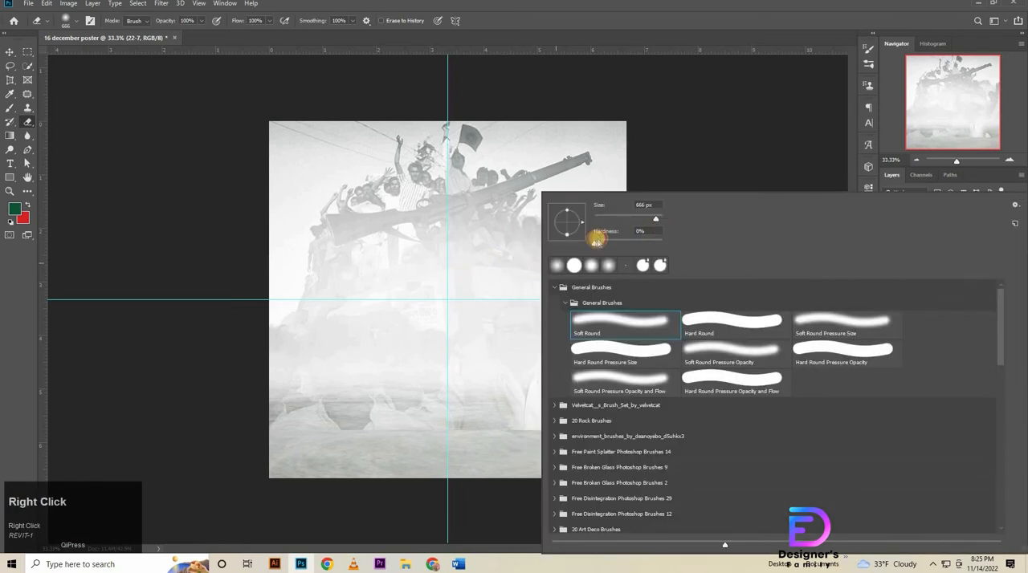
click(674, 16)
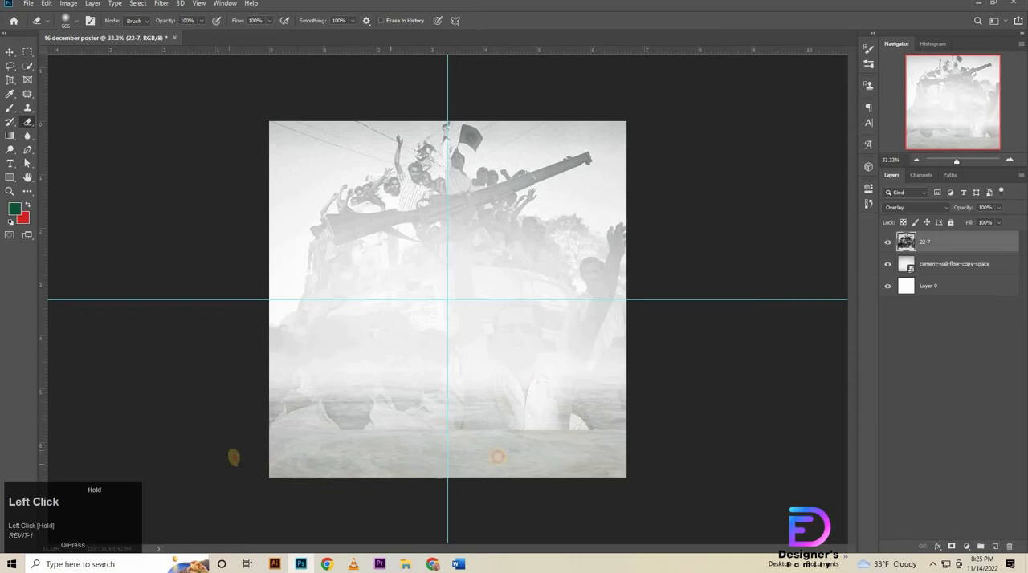
Erase along the crowd photo's lower edge so it fades softly into the cement floor.
drag(497, 457, 619, 473)
drag(685, 460, 673, 444)
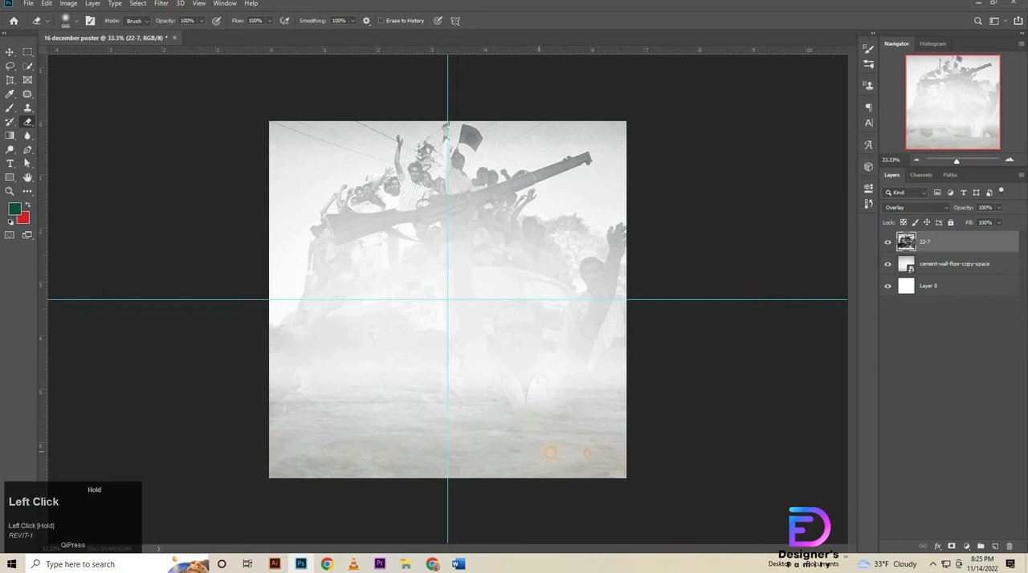
mouse_move(518, 443)
mouse_down()
mouse_move(647, 445)
mouse_move(659, 431)
mouse_up()
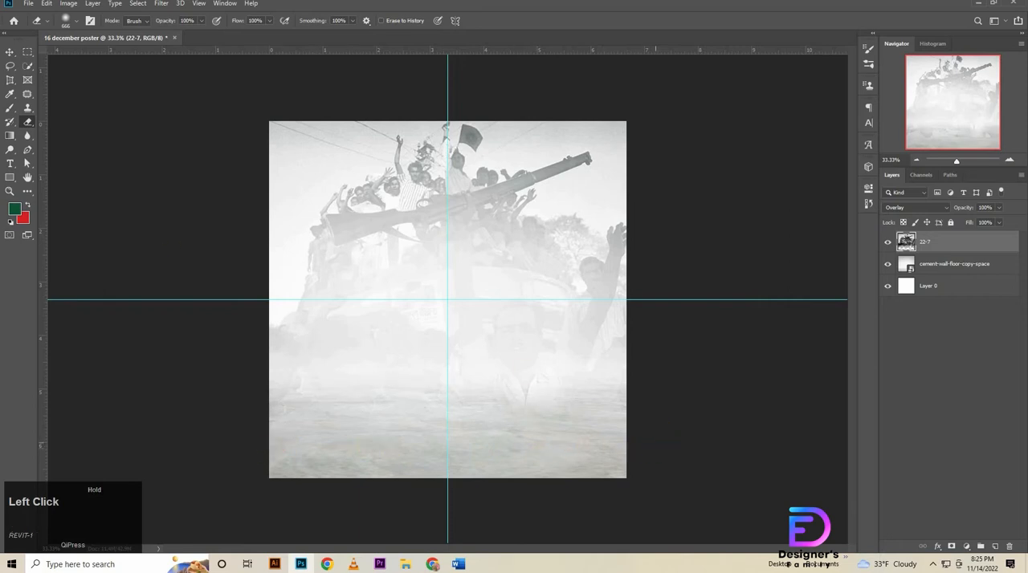
click(8, 52)
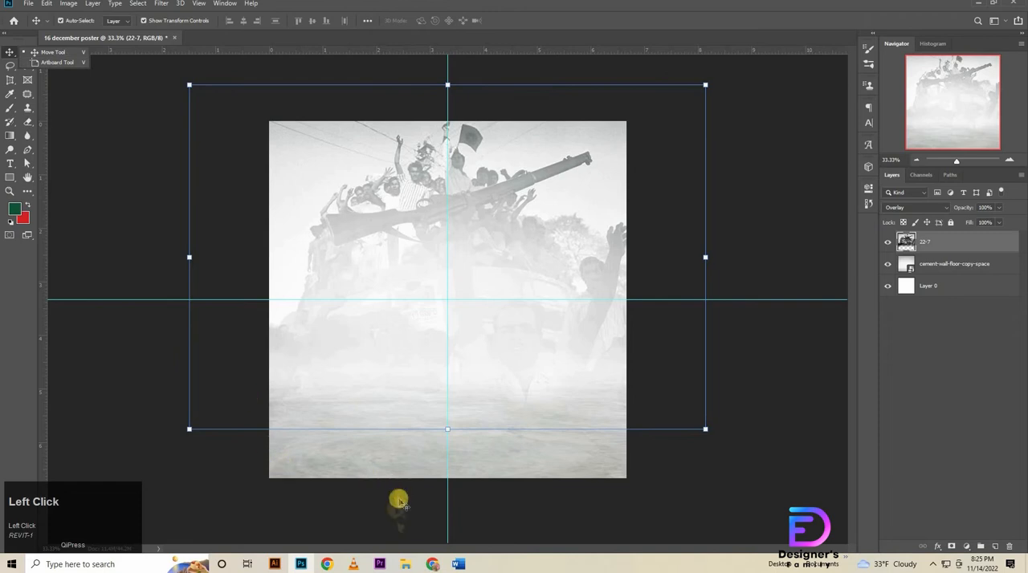
Place the vintage textured watercolor paper image and stretch it to the canvas's upper edge, about 33.6% wide and 40.7% high, leaving the floor strip uncovered.
click(405, 568)
drag(357, 84, 450, 270)
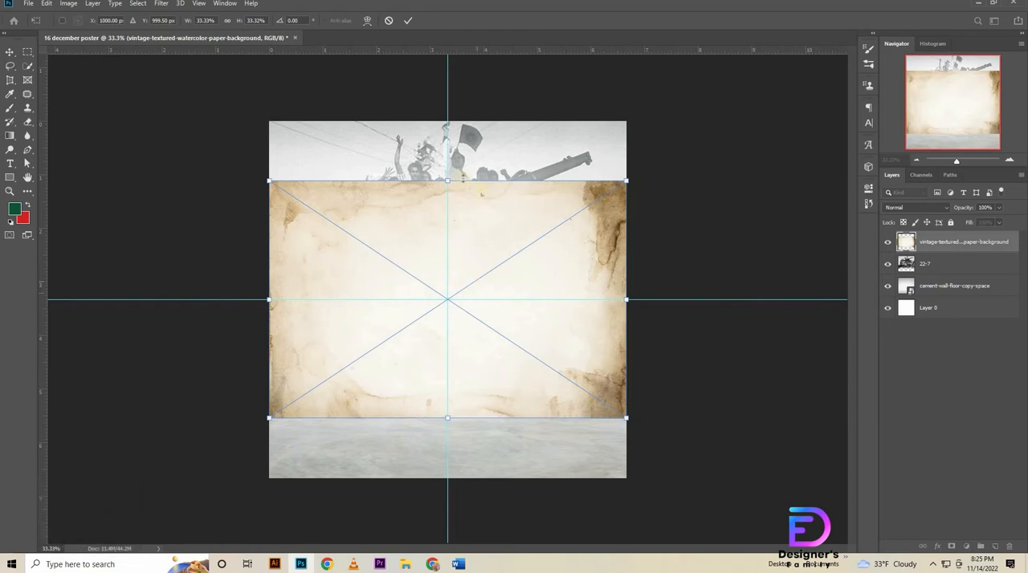
click(447, 177)
drag(447, 177, 447, 128)
key(shift+Up)
key(shift+Up)
key(shift+Up)
key(shift+Up)
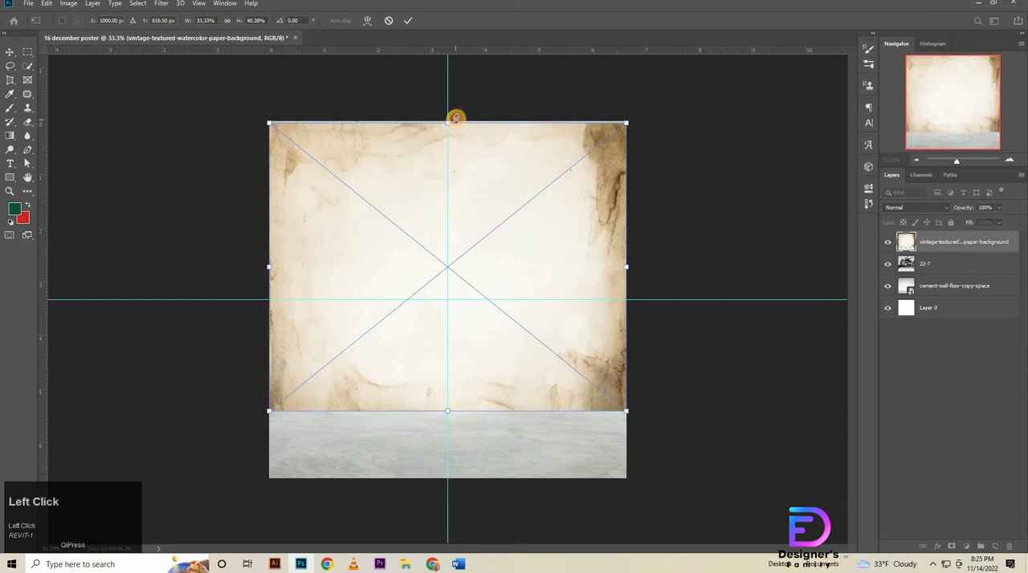
drag(454, 118, 484, 120)
key(Up)
key(Up)
key(Up)
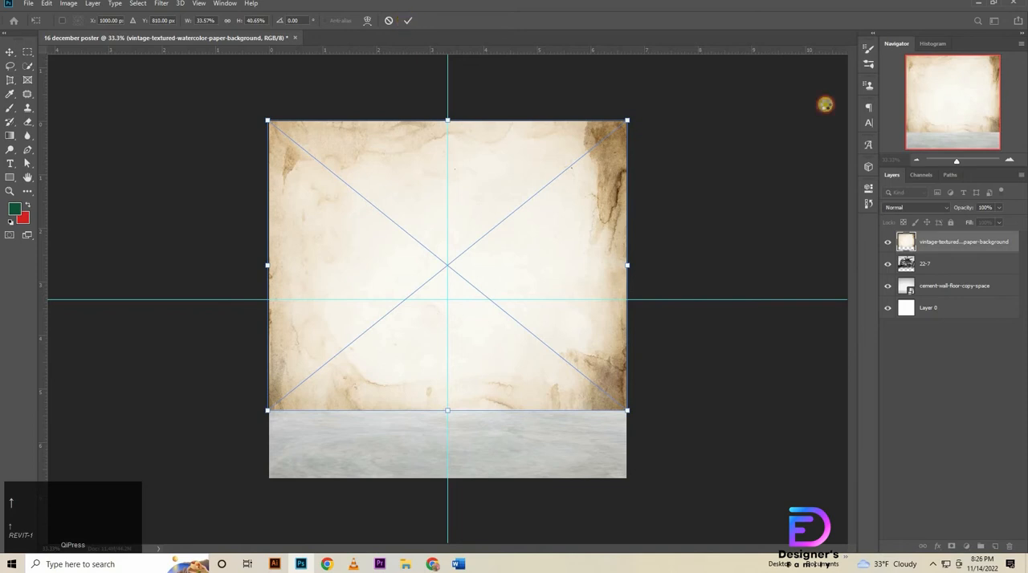
click(944, 263)
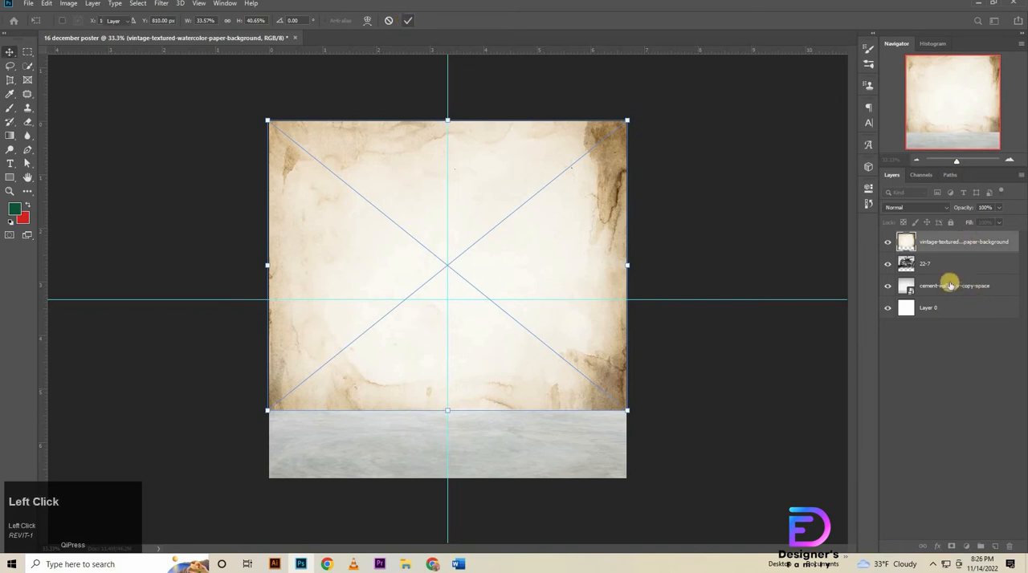
Add a Hue/Saturation adjustment clipped to the vintage paper layer with Saturation +35 and Lightness -11.
click(966, 547)
click(972, 441)
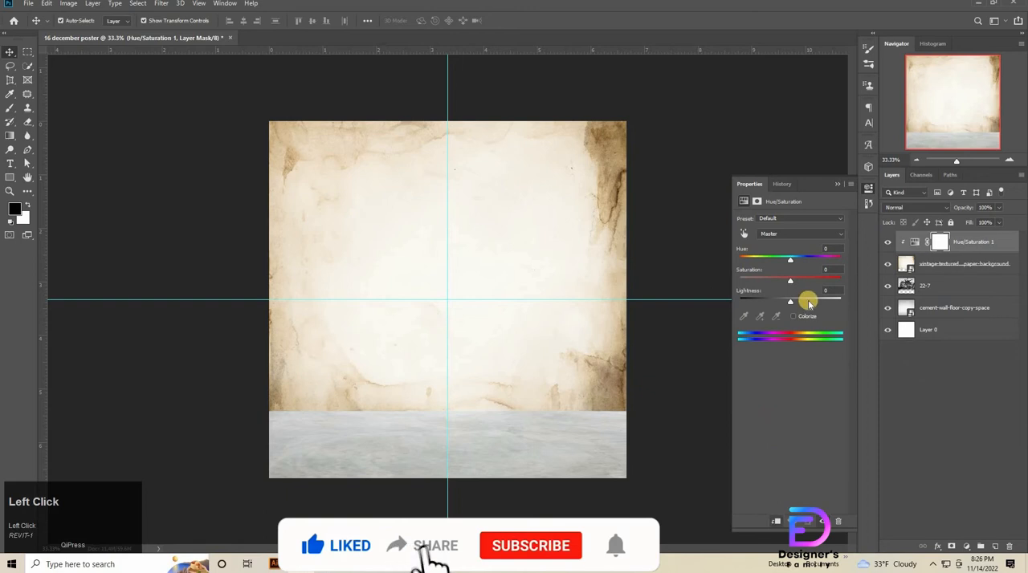
drag(840, 269, 775, 281)
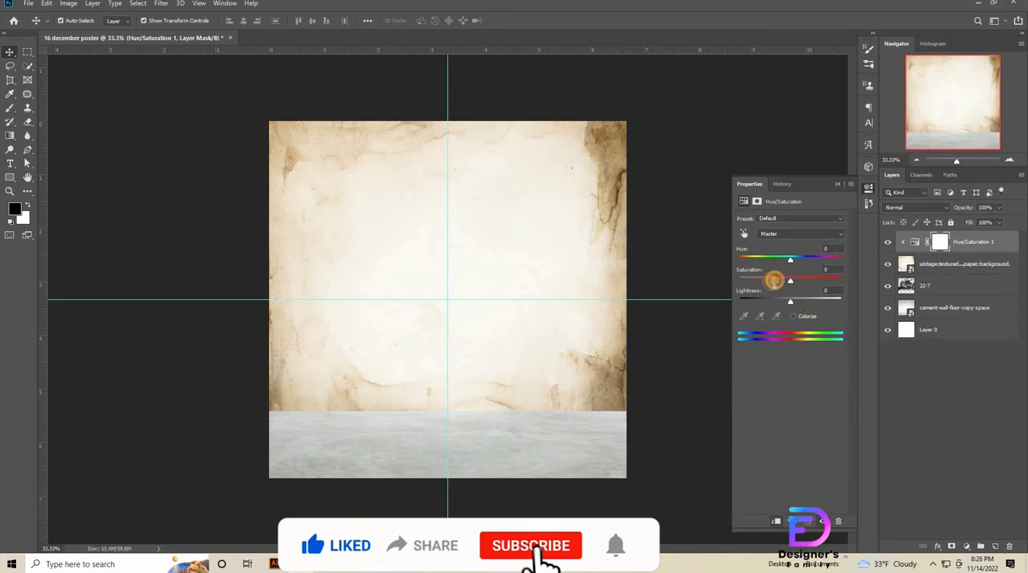
text(3)
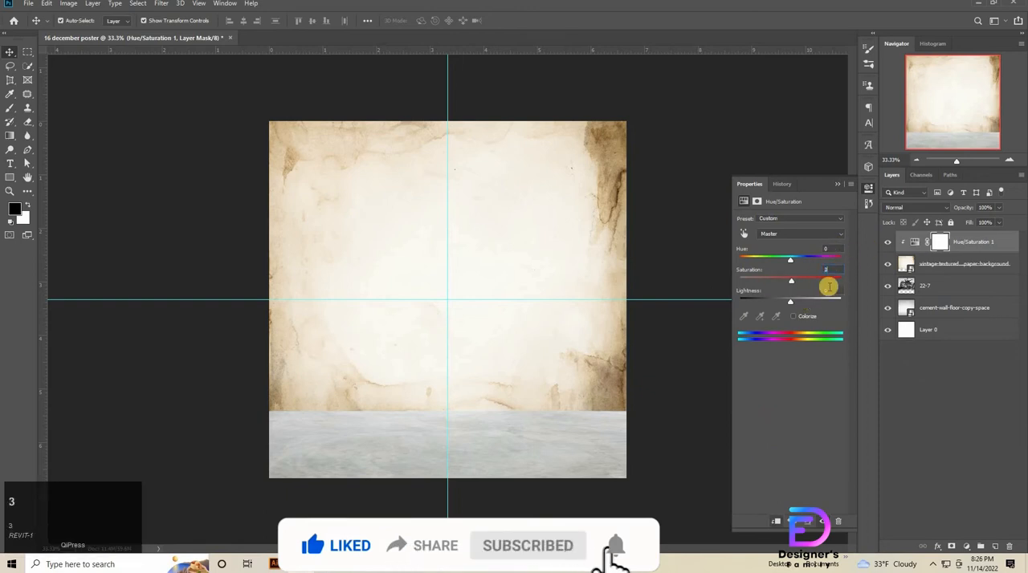
text(5)
key(Return)
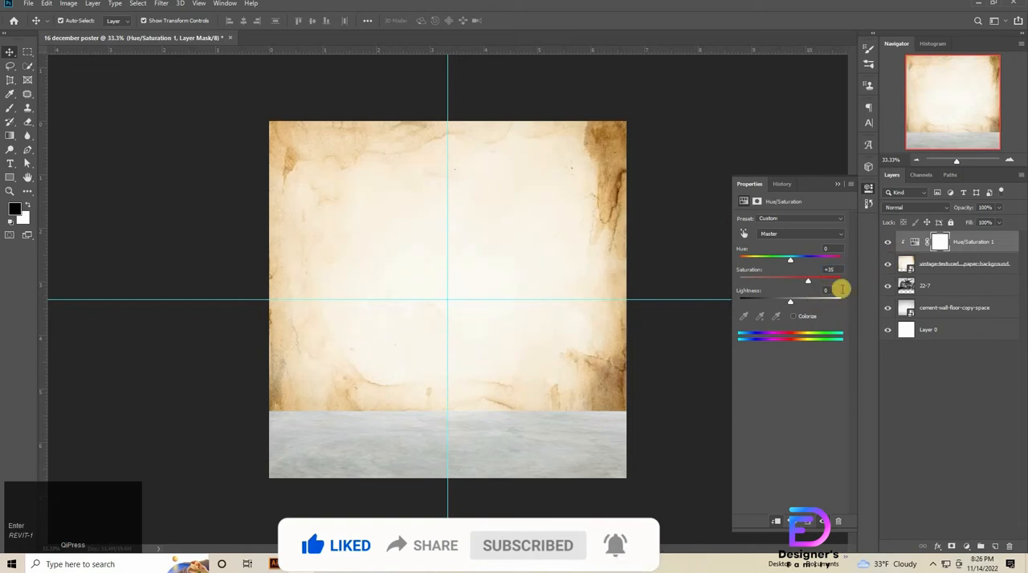
drag(764, 306, 753, 309)
text(-)
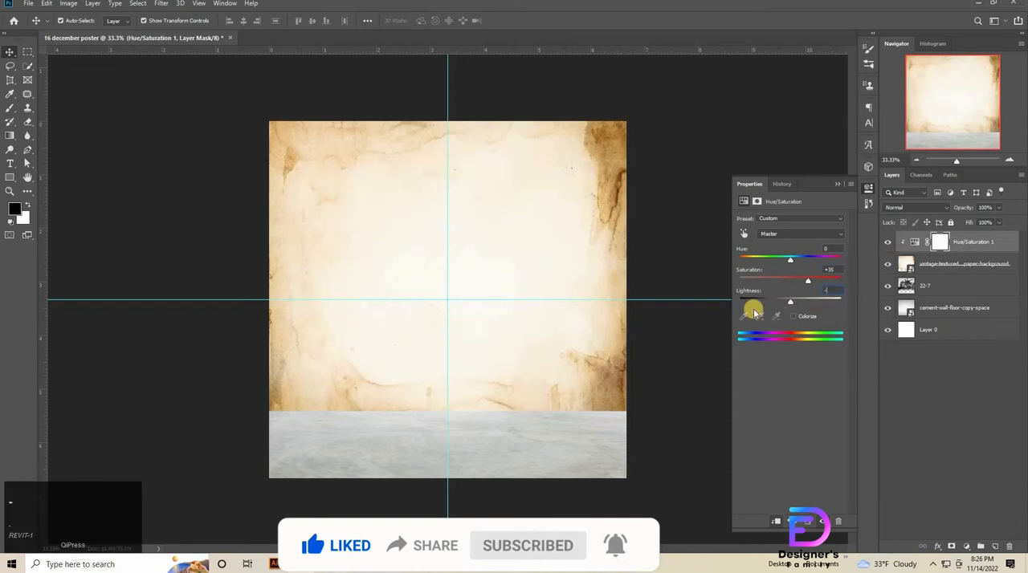
text(11)
key(Return)
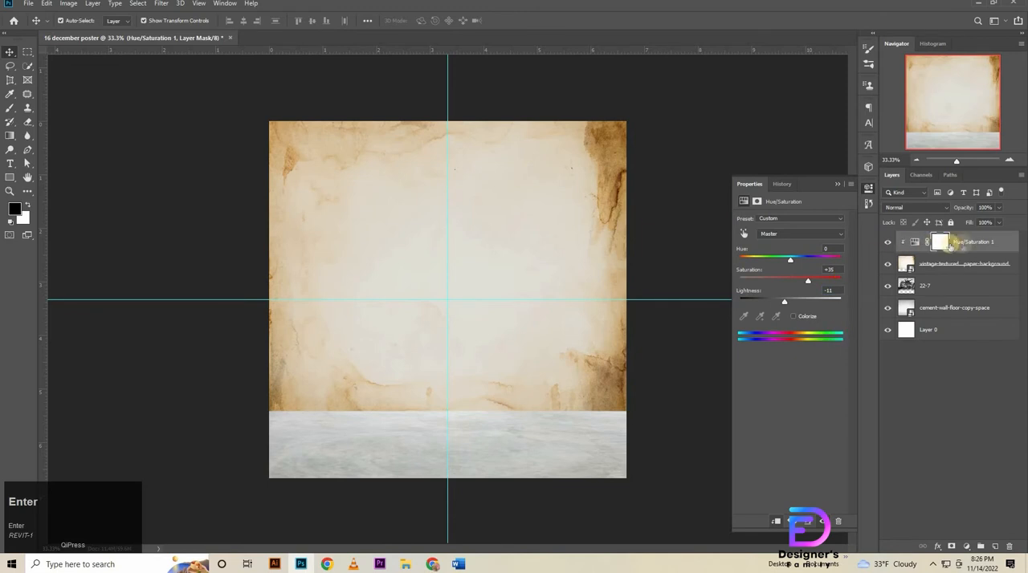
Set the vintage paper layer's opacity to 55%.
click(956, 265)
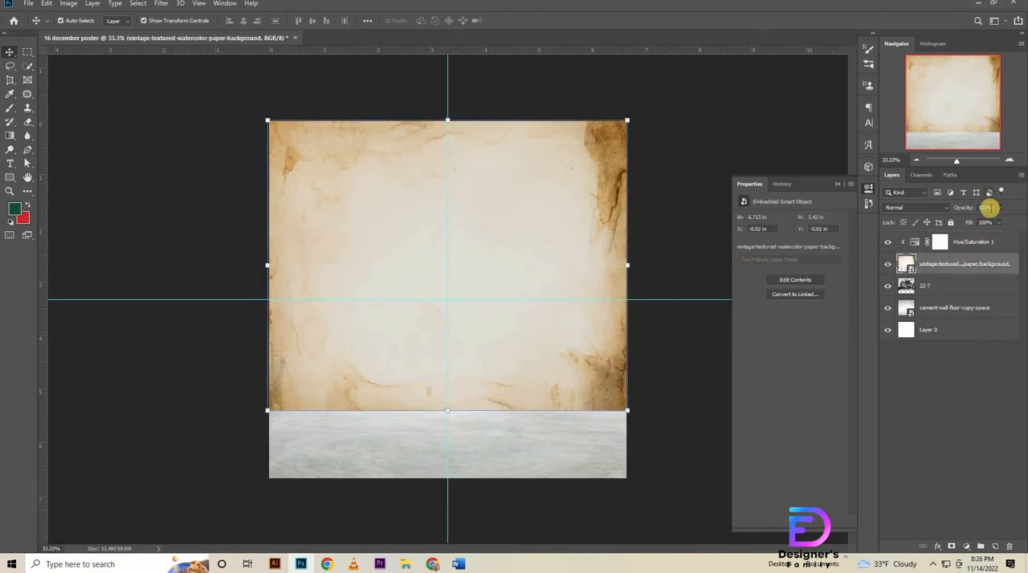
drag(991, 208, 919, 234)
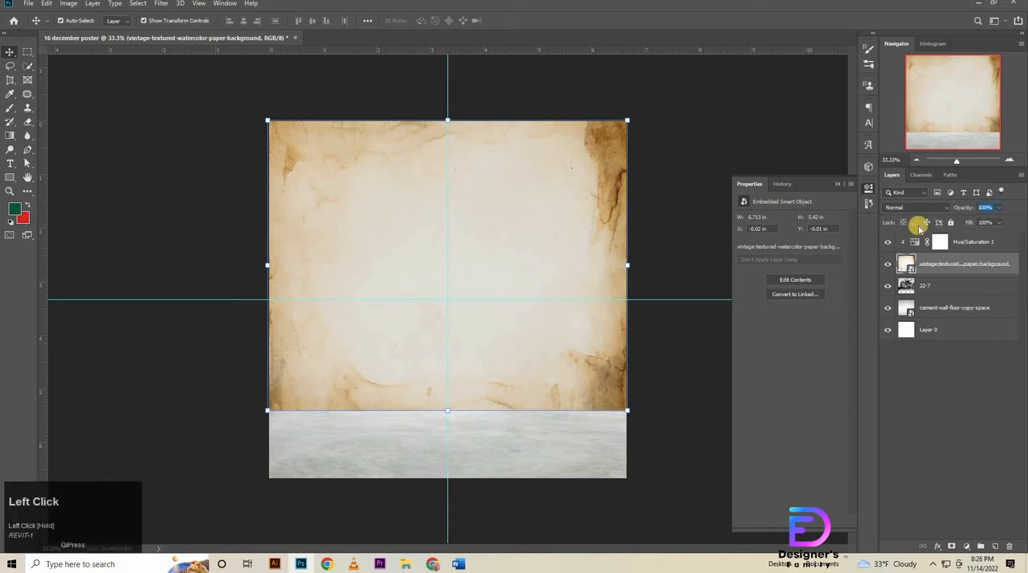
text(55)
key(Return)
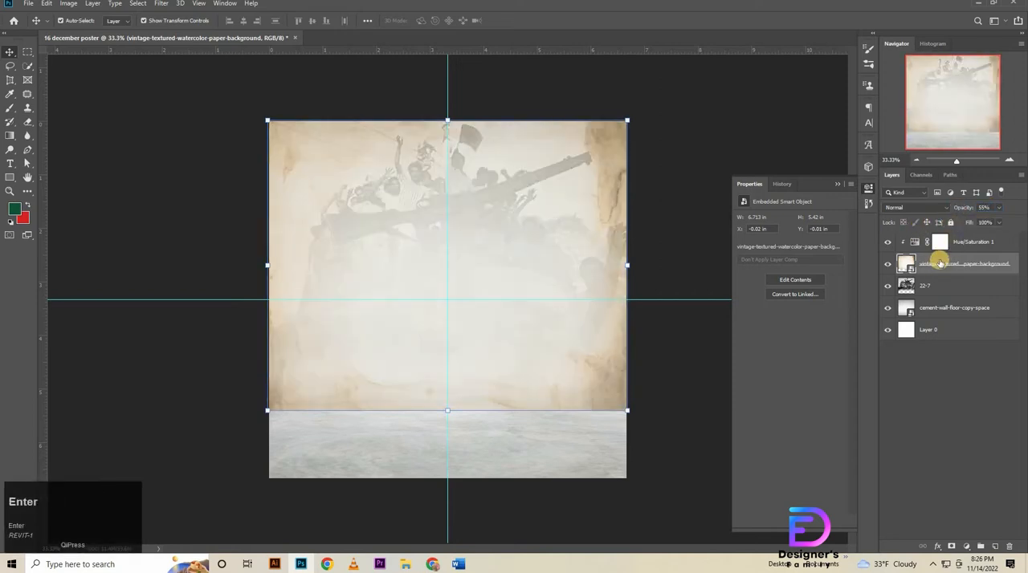
Merge the Hue/Saturation adjustment and the vintage paper layer into one layer.
shift+click(967, 244)
right_click(967, 247)
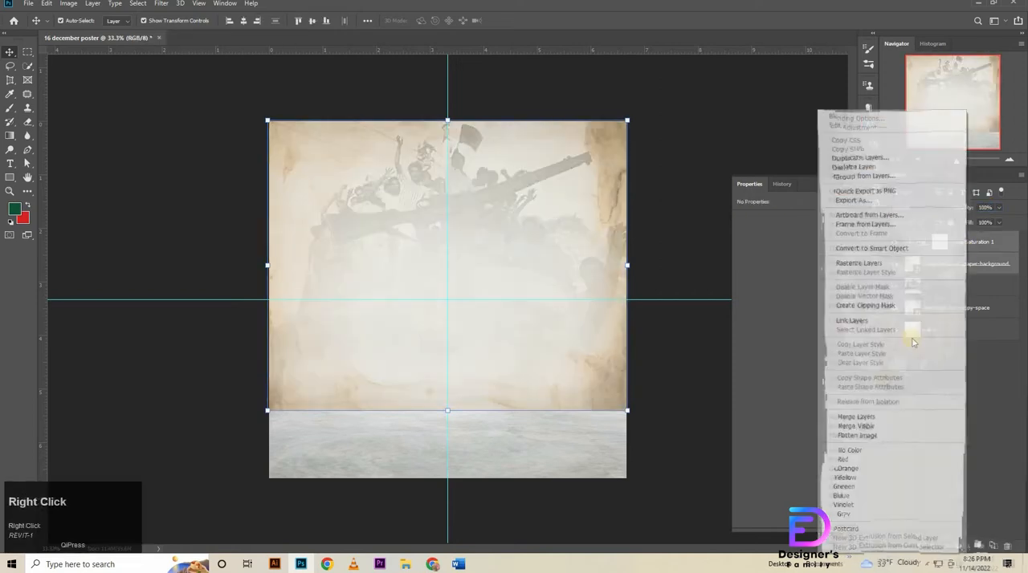
click(856, 418)
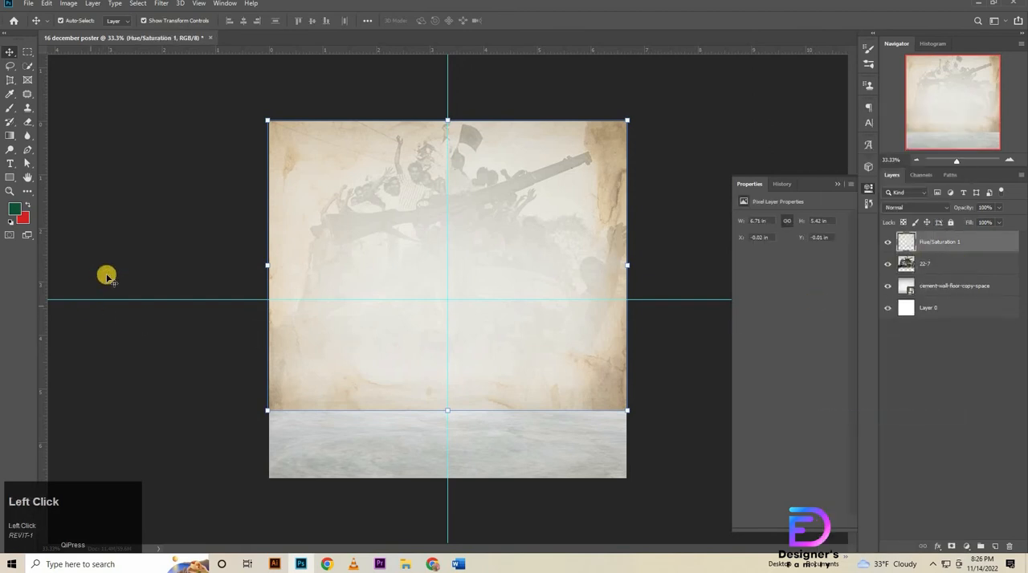
Erase the vintage paper layer's lower edge with a large Soft Round eraser to blend it into the floor.
click(27, 122)
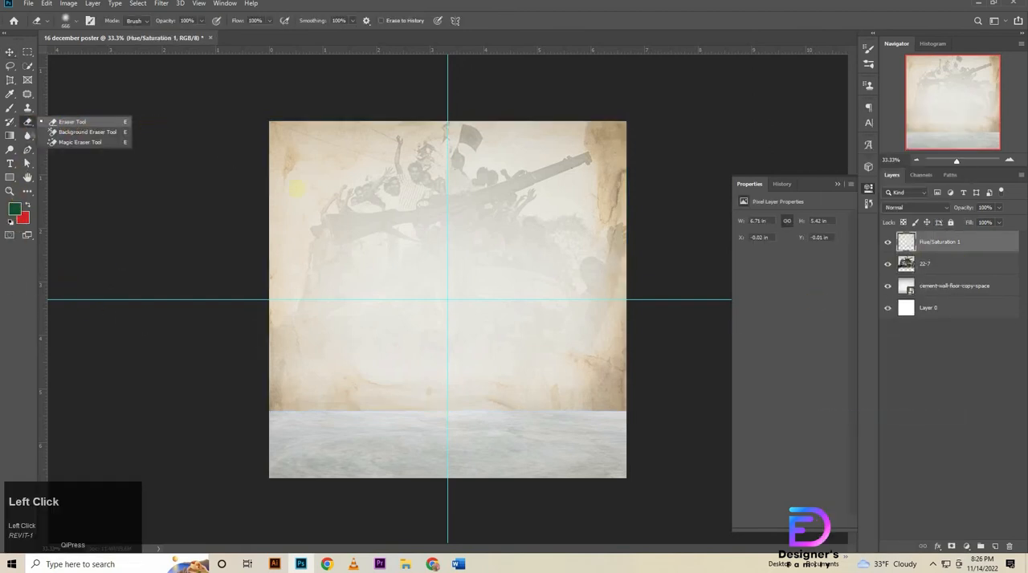
click(257, 470)
right_click(215, 448)
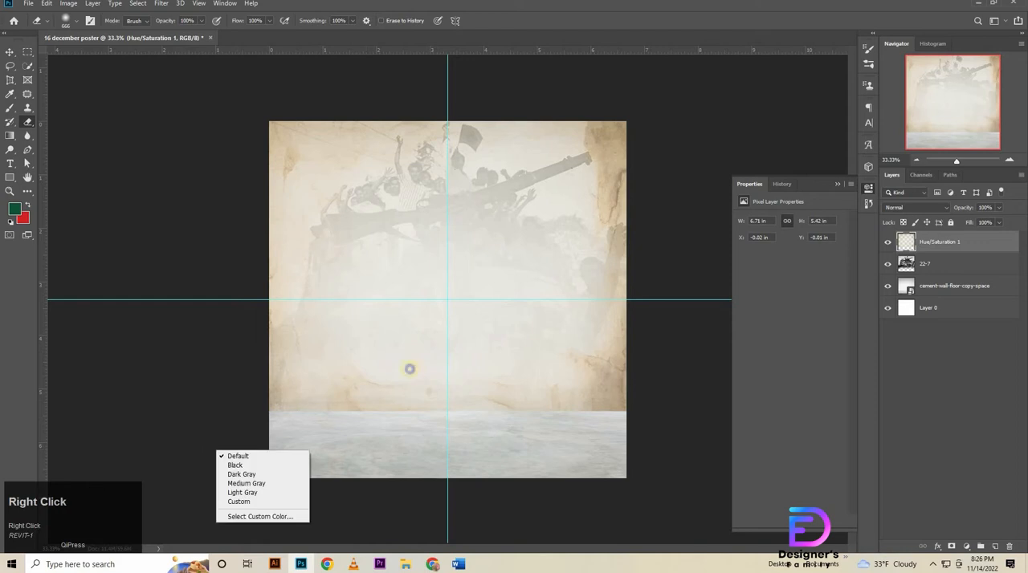
right_click(408, 367)
click(522, 232)
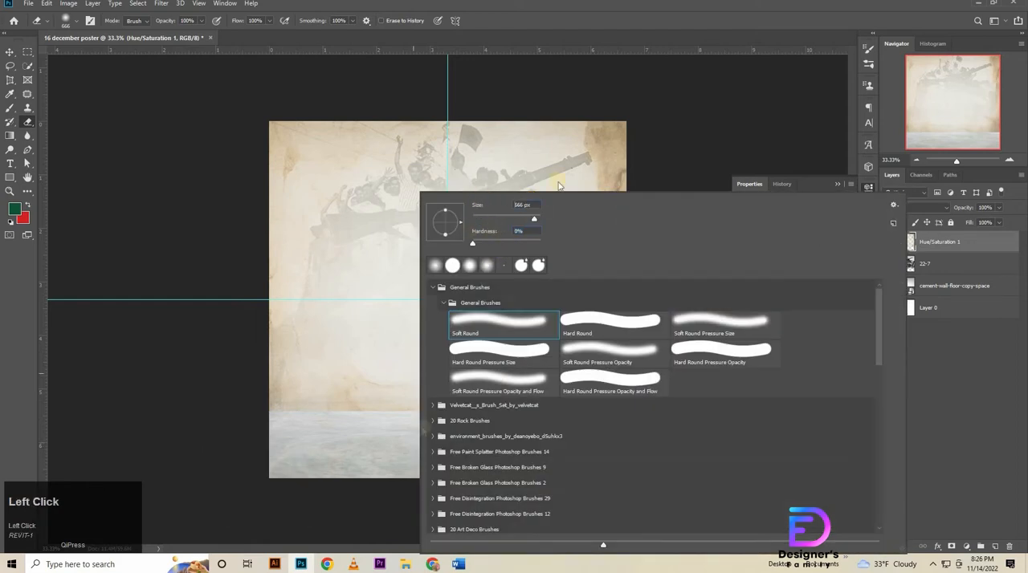
click(259, 449)
mouse_move(196, 443)
mouse_down()
mouse_move(265, 441)
mouse_move(297, 421)
mouse_move(399, 440)
mouse_move(595, 444)
mouse_move(601, 425)
mouse_move(668, 423)
mouse_move(701, 382)
mouse_move(641, 431)
mouse_move(557, 474)
mouse_move(613, 417)
mouse_move(664, 392)
mouse_move(588, 434)
mouse_move(668, 391)
mouse_up()
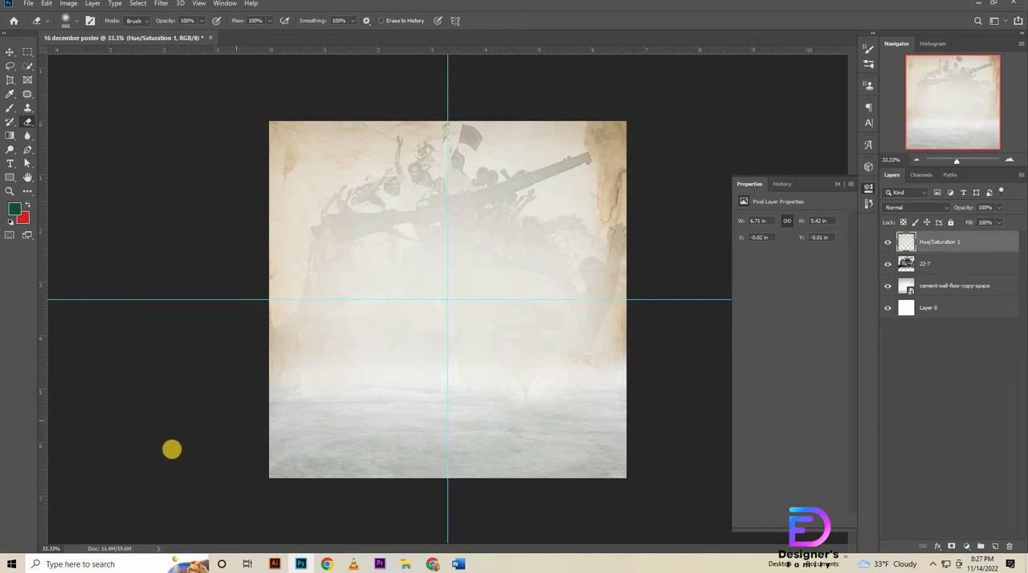
Open the crowd photo 22-7.jpg as a separate Photoshop document and unlock its background layer.
click(405, 565)
right_click(194, 91)
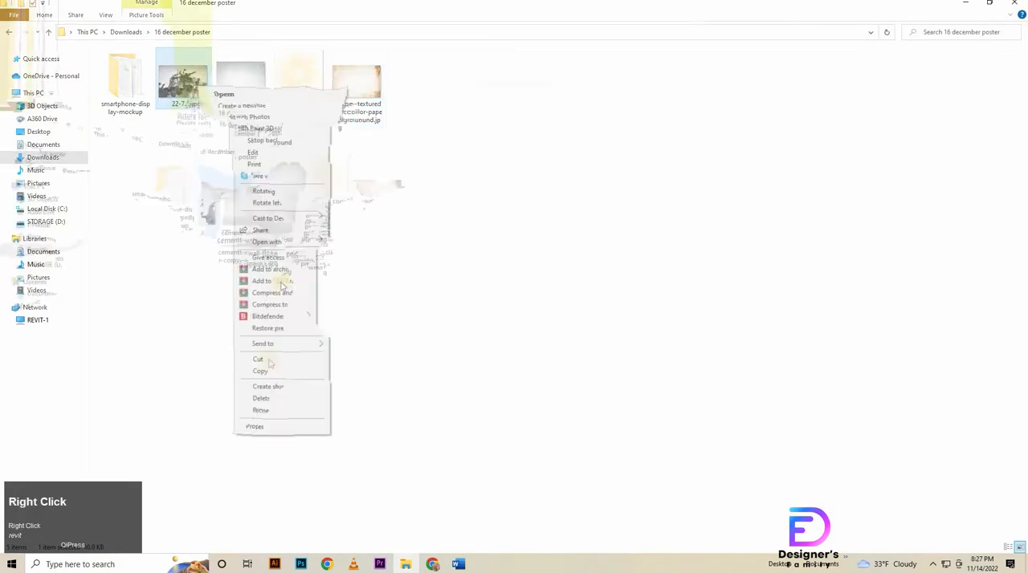
click(259, 242)
click(371, 256)
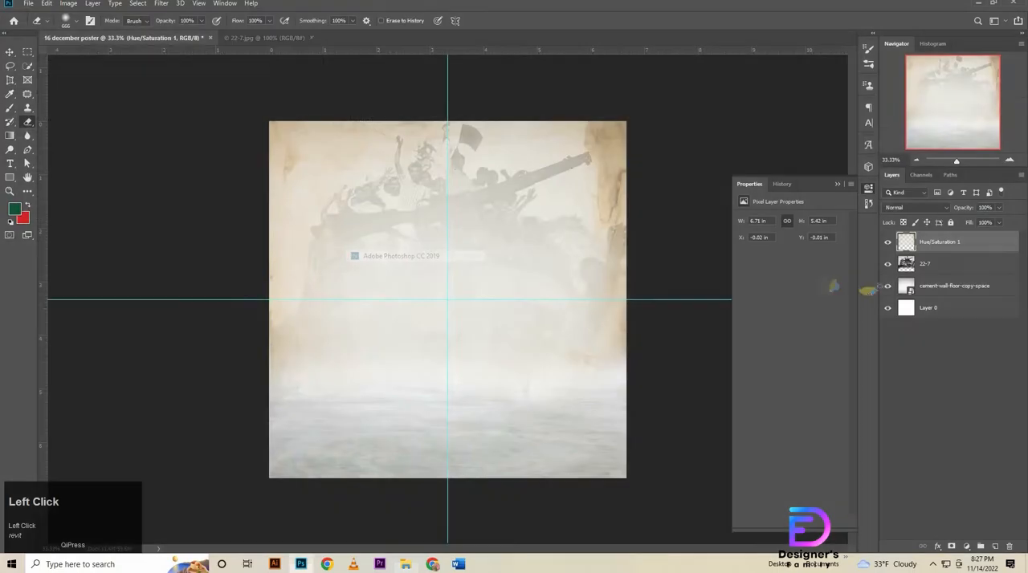
click(1010, 239)
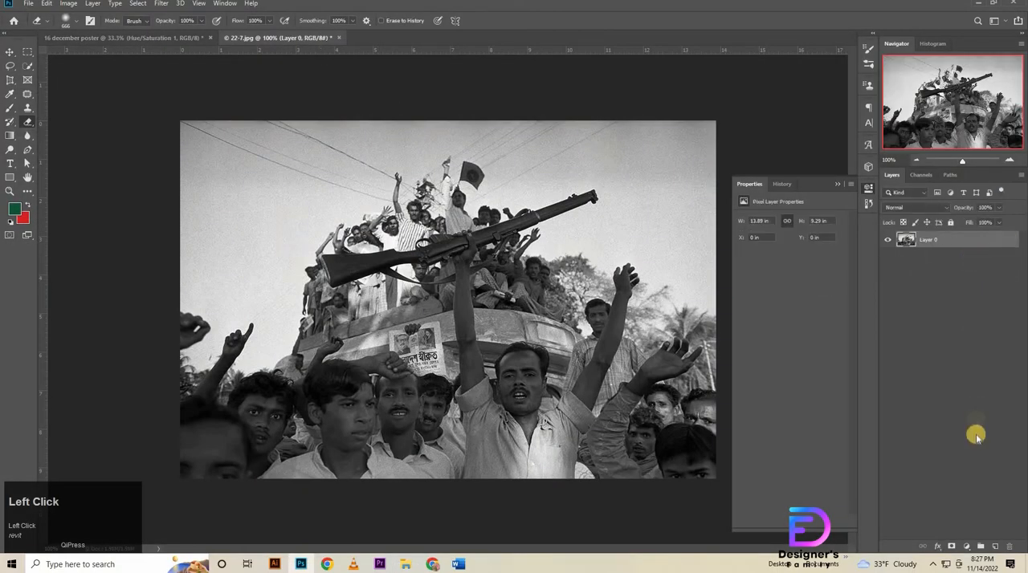
Add a solid colour fill layer in ffbe4f above the crowd photo and set its blend mode to Multiply.
click(966, 548)
click(973, 356)
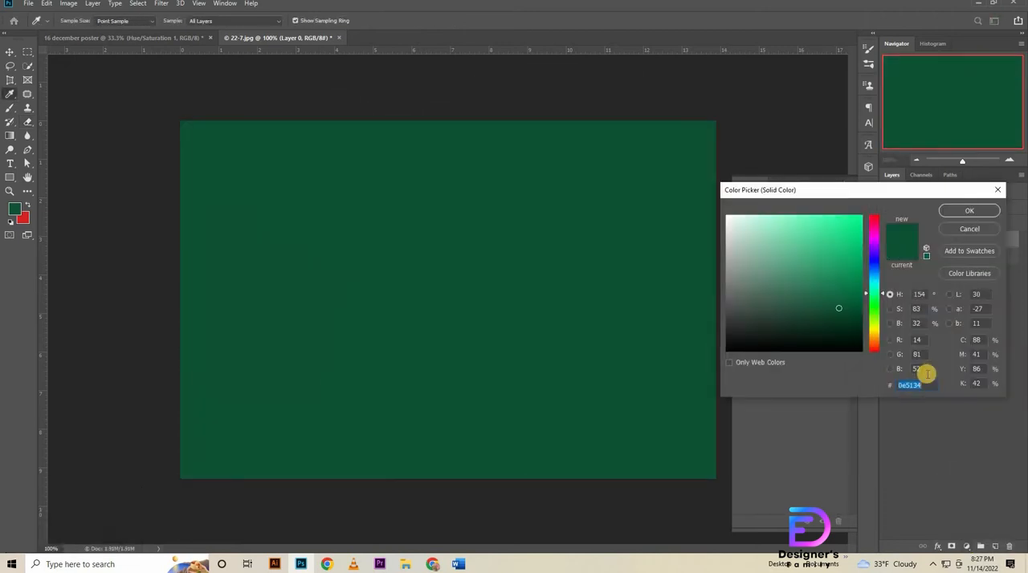
text(ffbe4f)
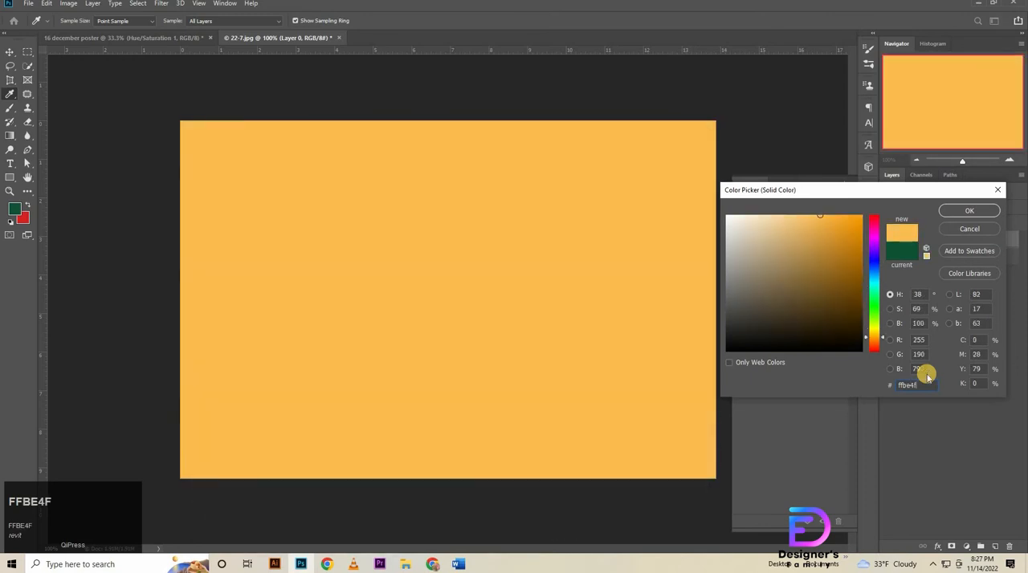
key(Return)
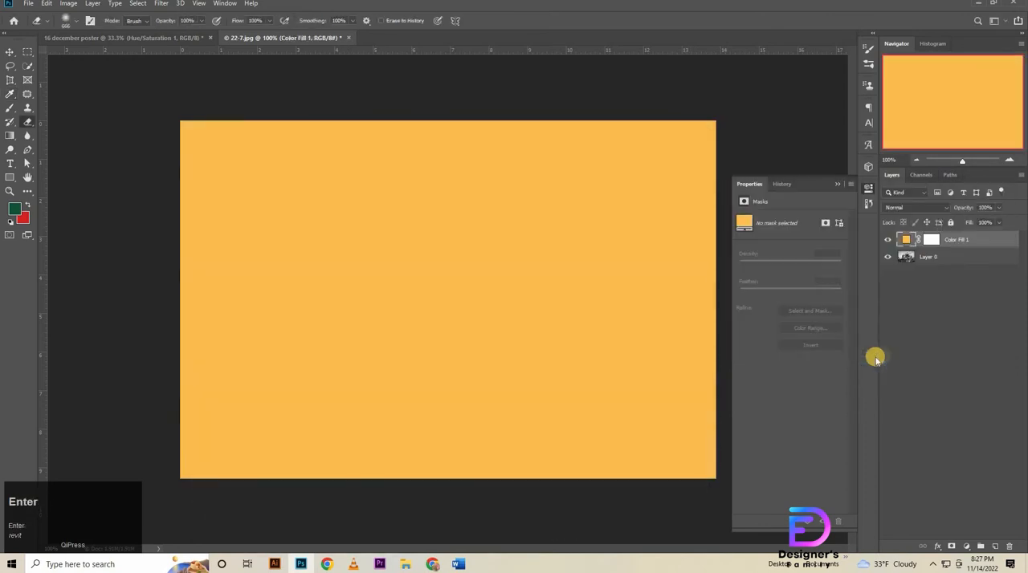
click(931, 207)
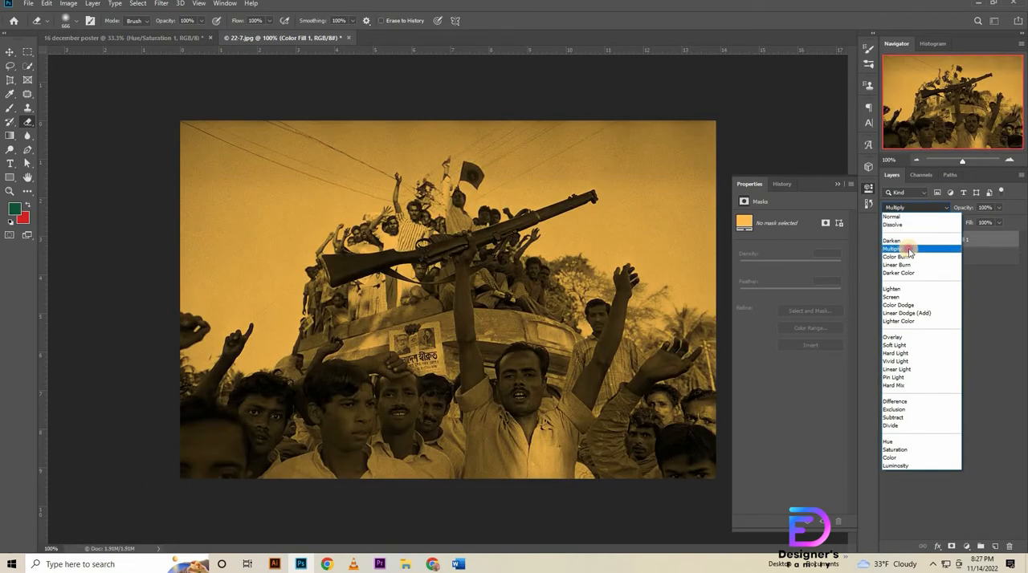
click(910, 251)
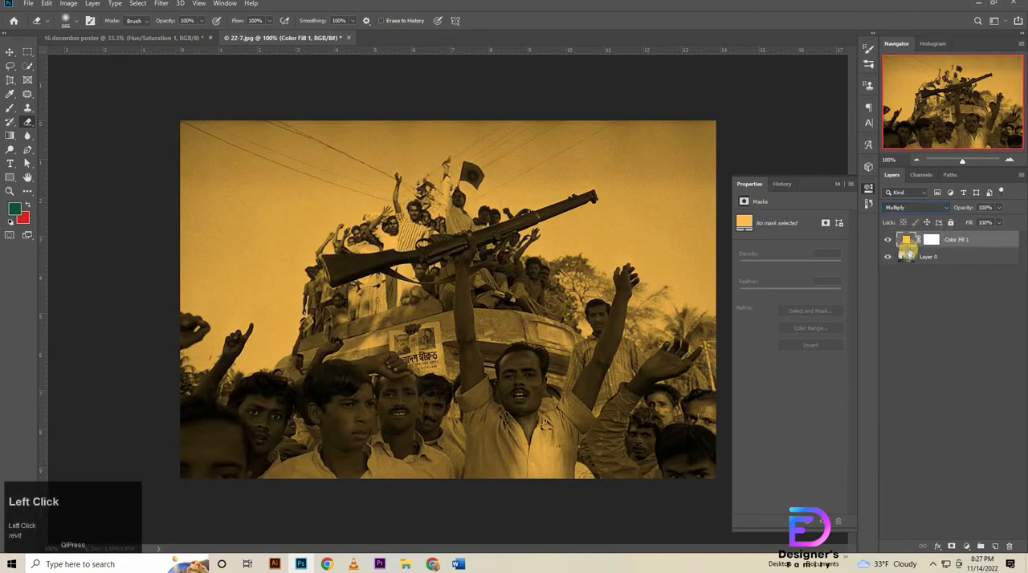
Add a Hue/Saturation adjustment with Saturation +8 and Lightness +4, clipped to the colour fill layer.
click(966, 546)
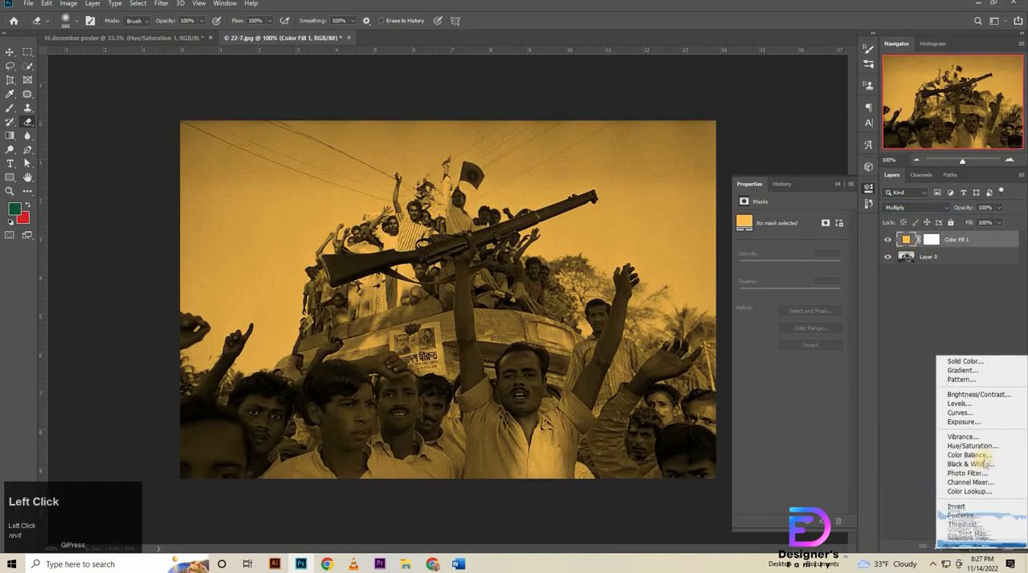
click(971, 446)
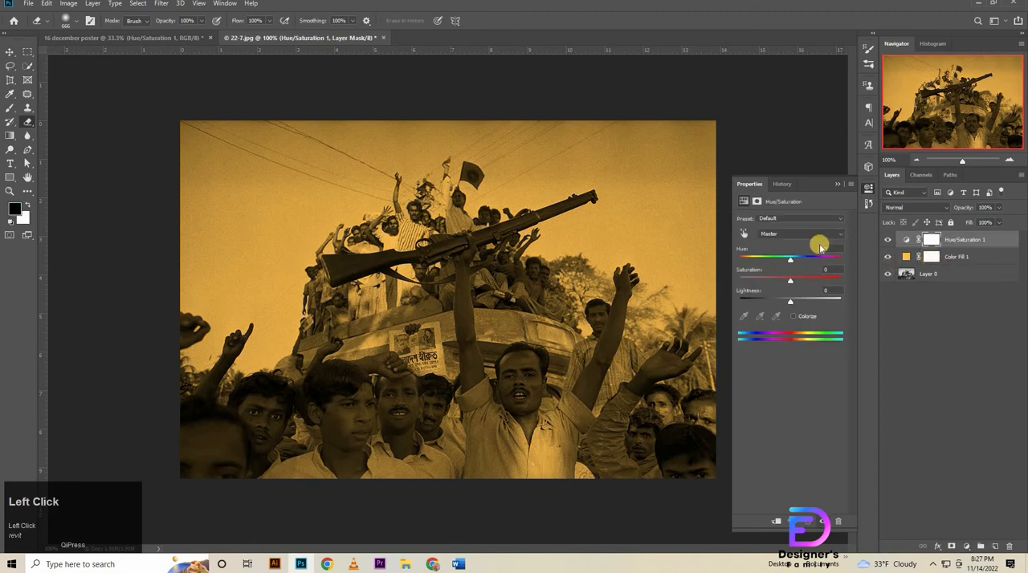
click(771, 276)
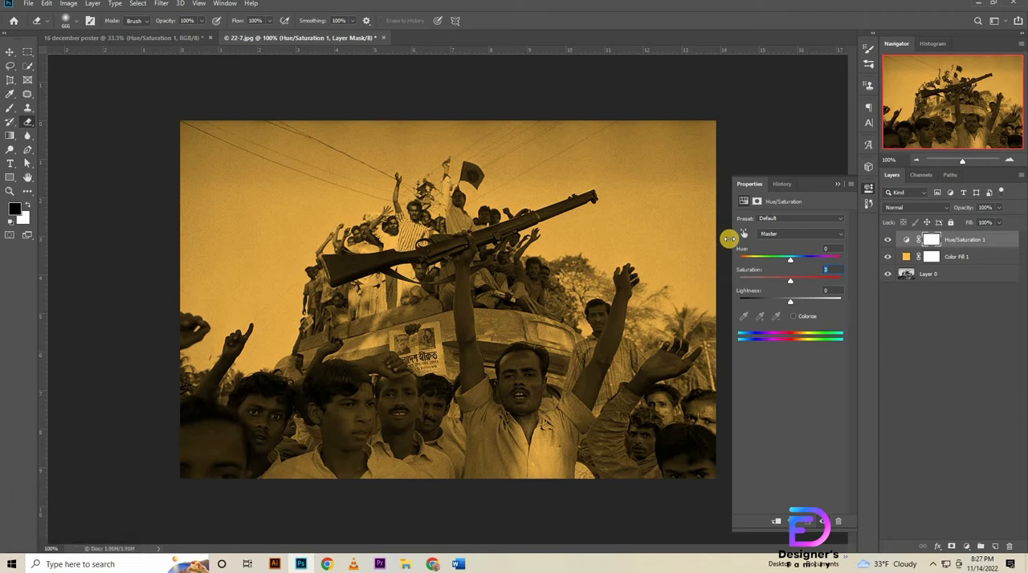
text(8)
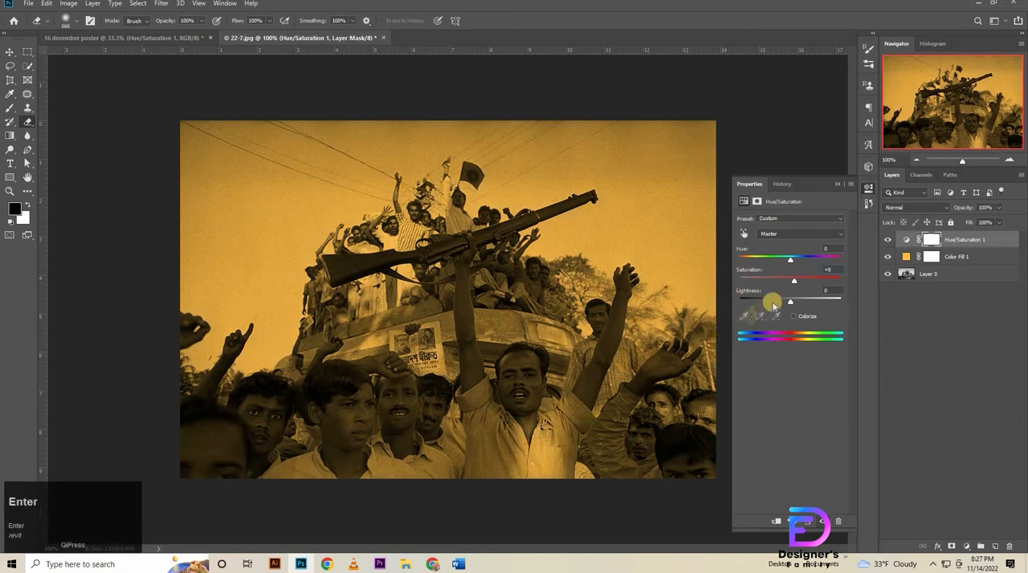
click(765, 308)
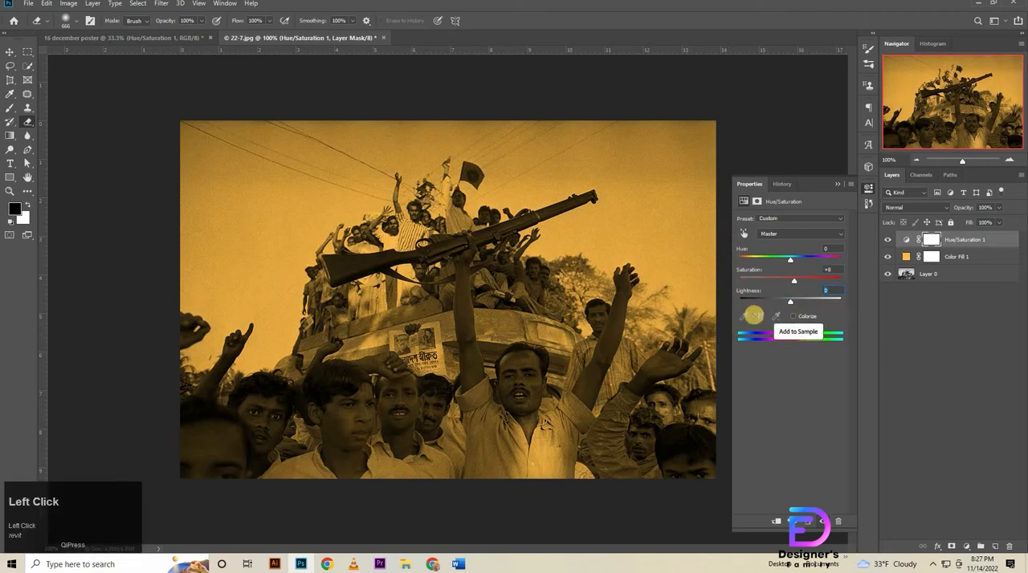
text(4)
key(Return)
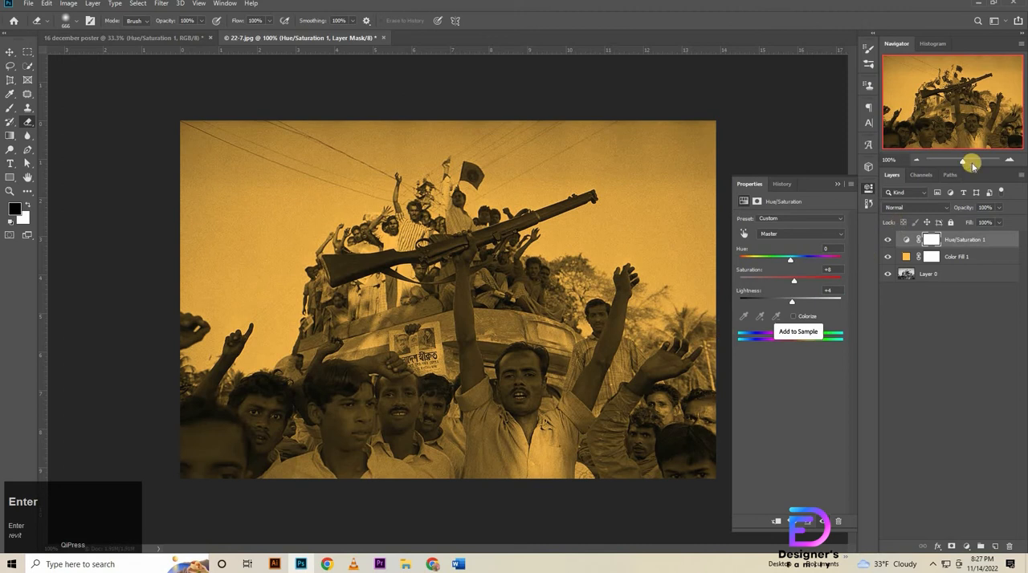
right_click(974, 239)
click(918, 305)
right_click(959, 256)
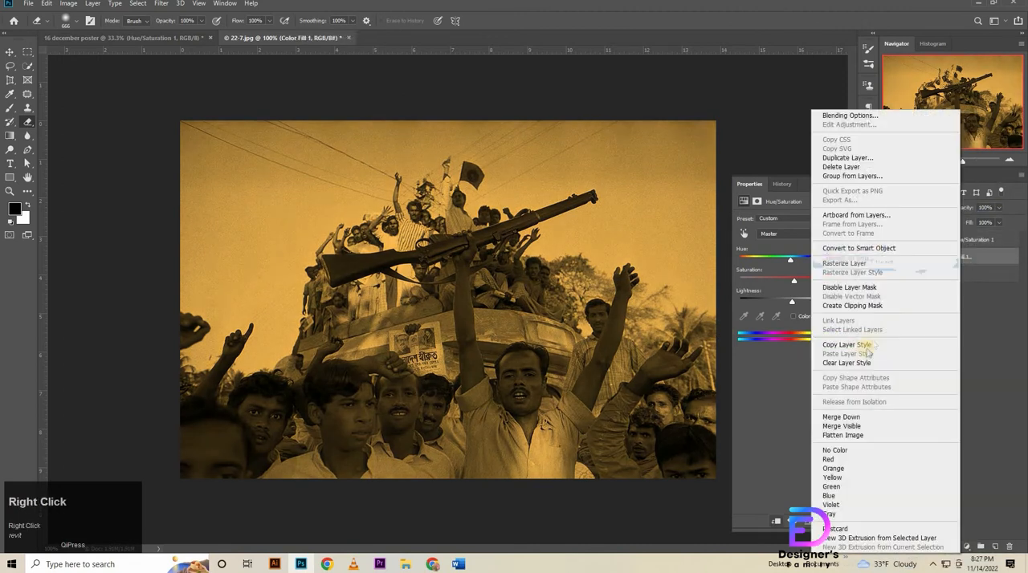
click(853, 363)
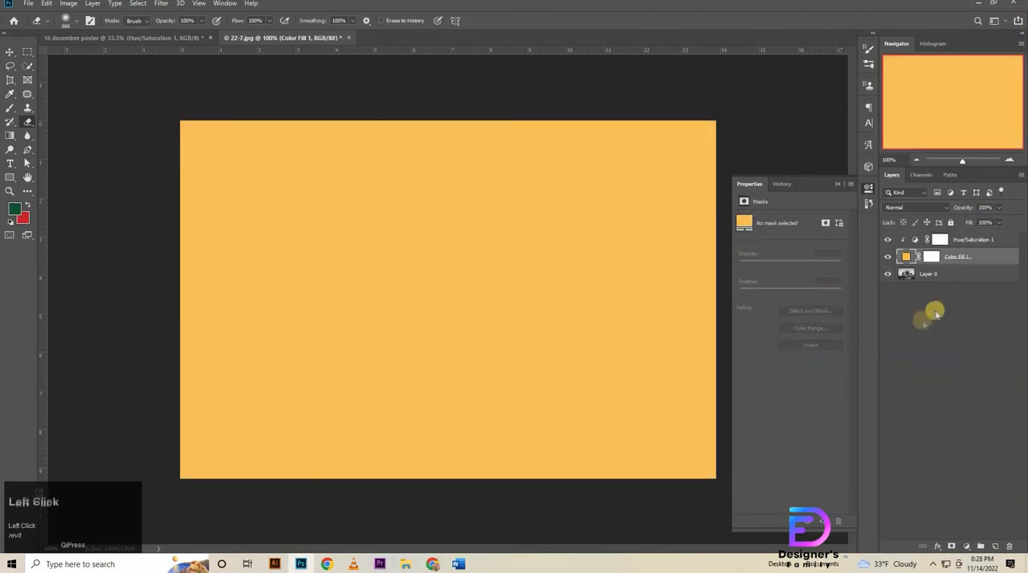
key(ctrl+z)
Clip the orange colour fill layer to the crowd photo layer with a clipping mask.
right_click(987, 260)
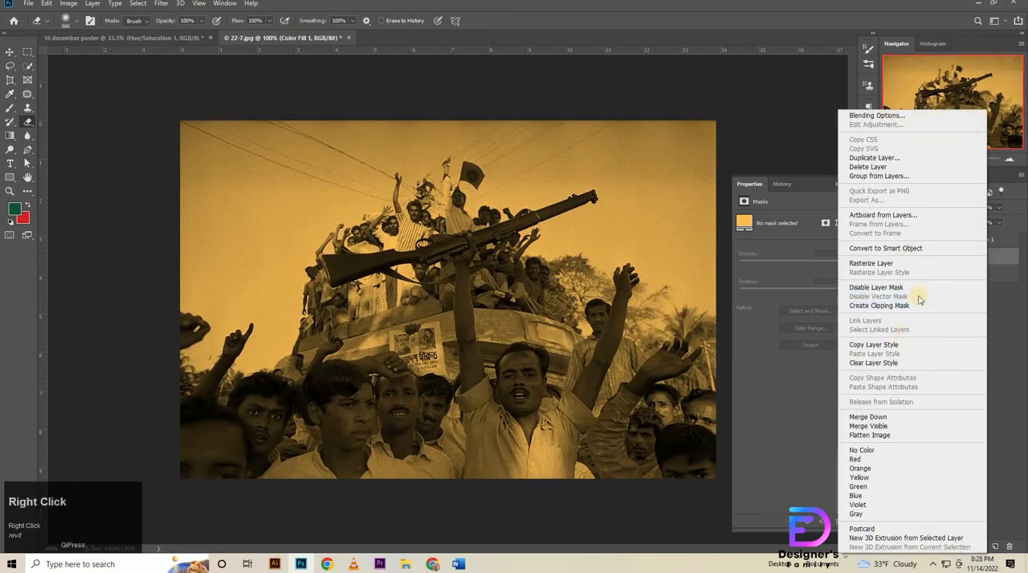
click(918, 306)
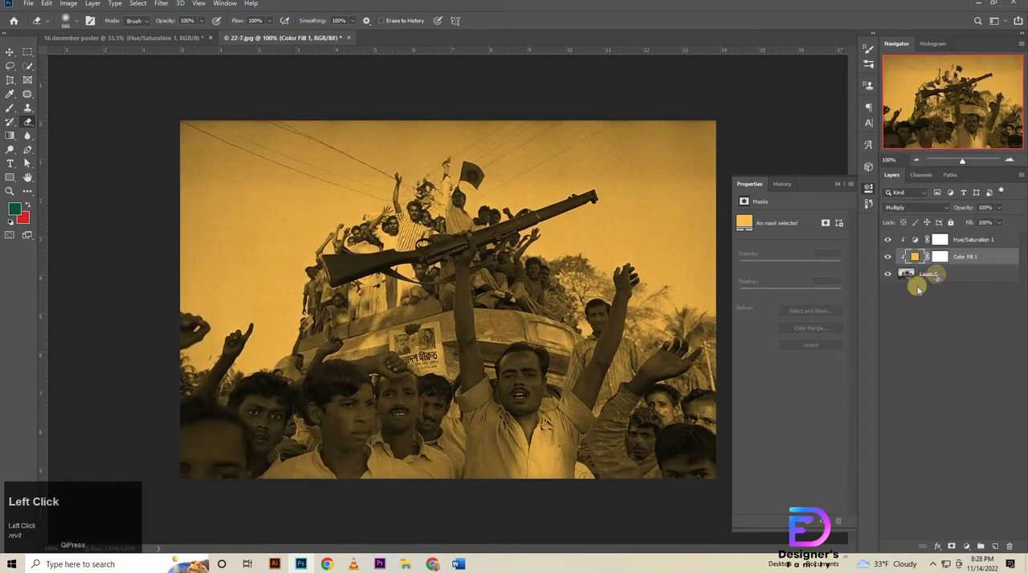
Save the tinted crowd photo as the JPEG file a22-7.jpg in the 16 december poster folder and close its document.
click(28, 5)
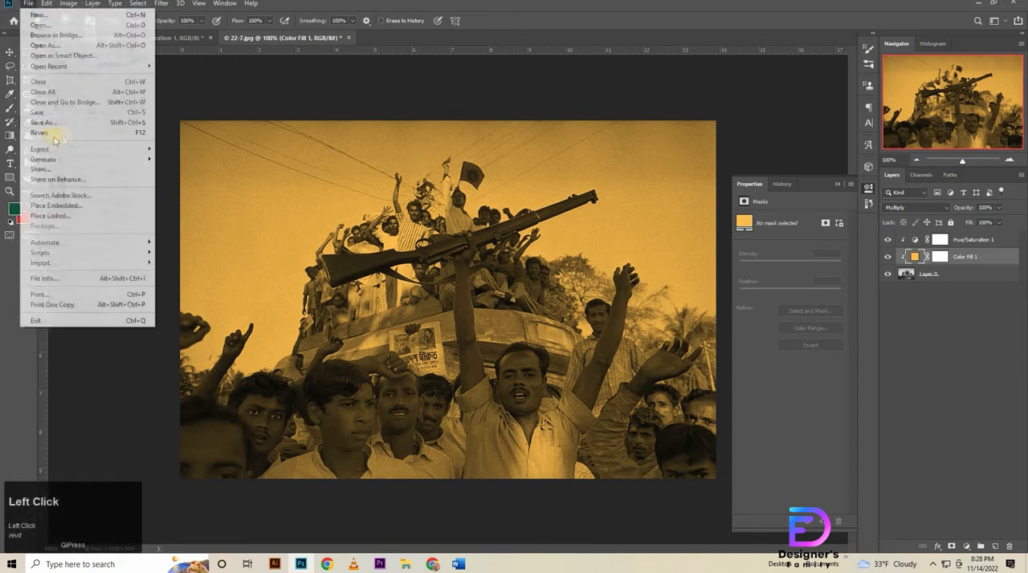
click(76, 119)
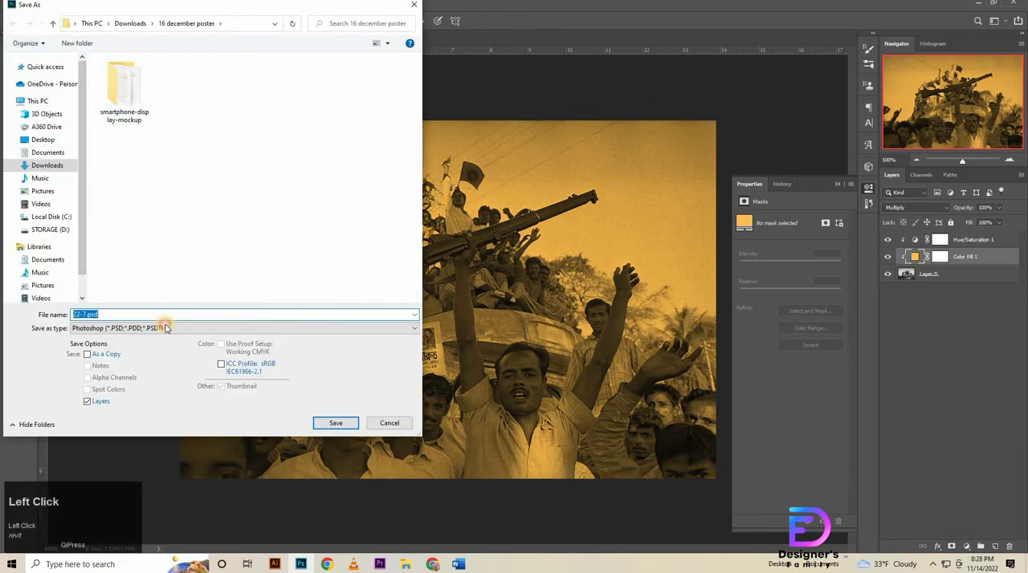
click(159, 328)
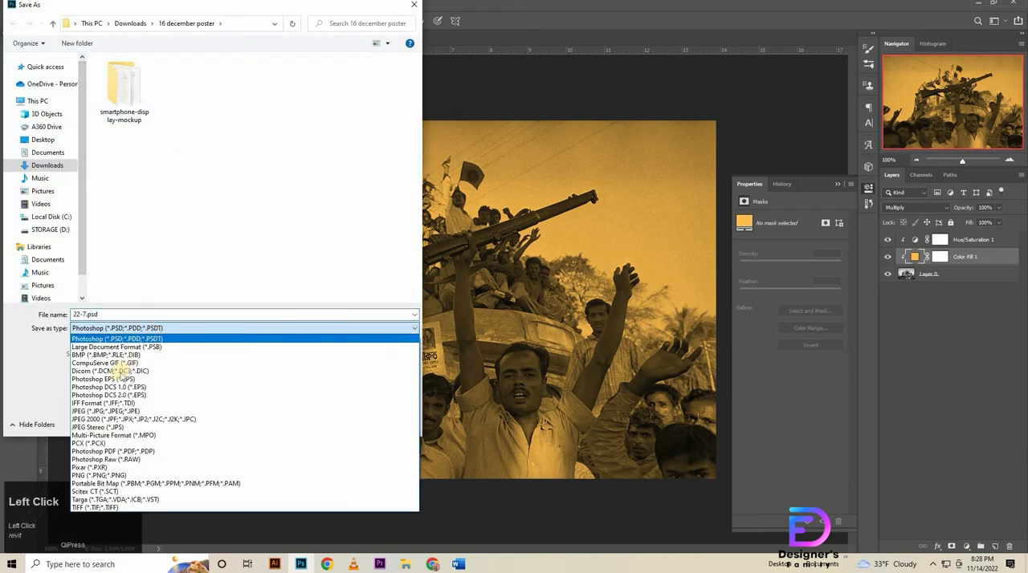
click(90, 411)
click(127, 313)
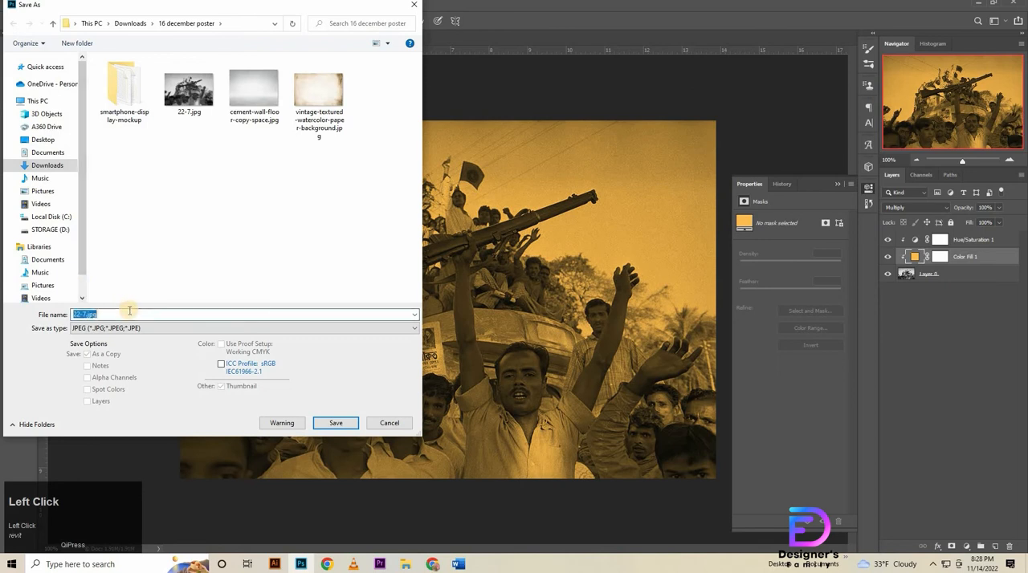
click(324, 430)
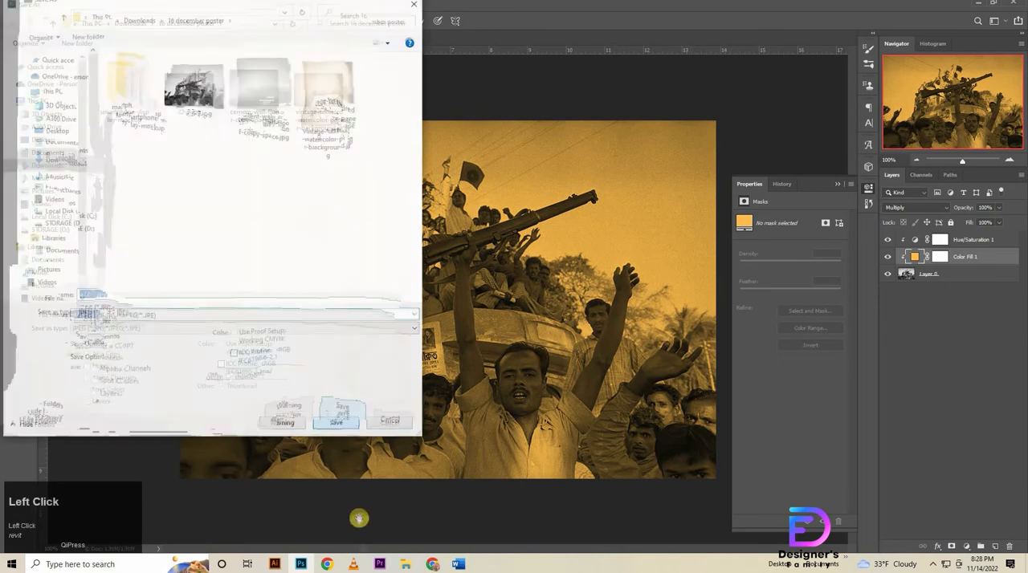
click(572, 137)
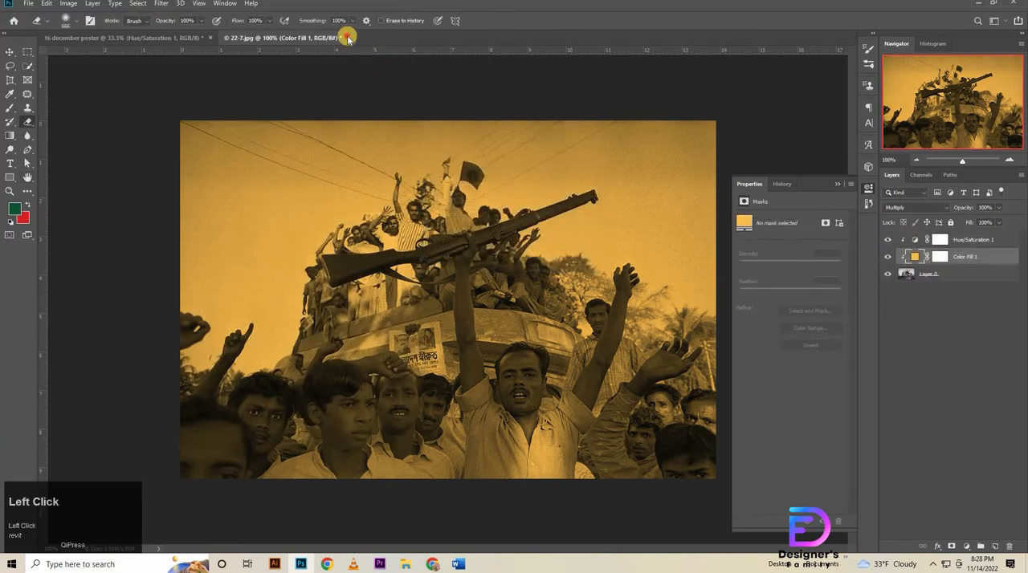
click(348, 37)
click(508, 208)
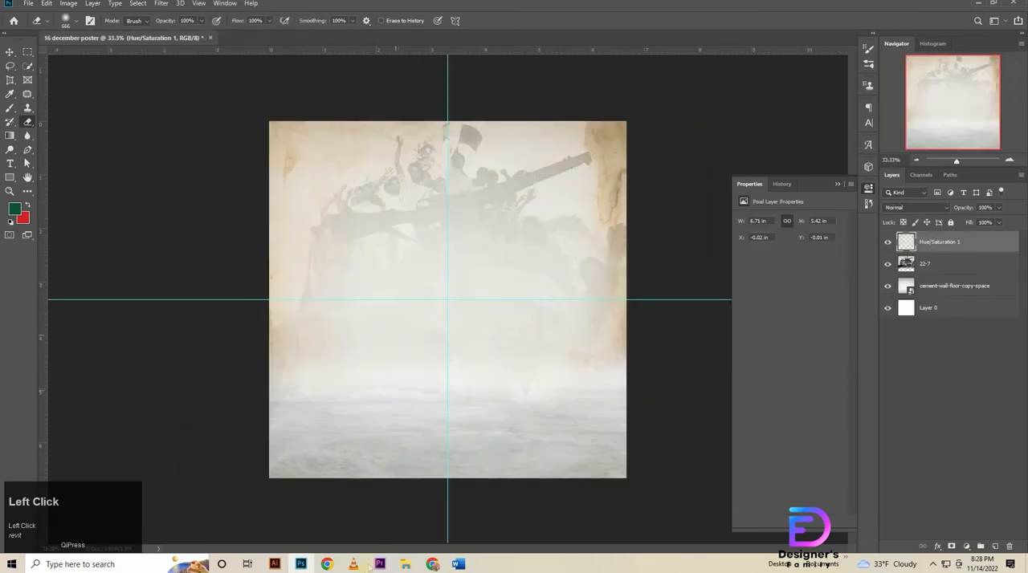
Place a22-7.jpg in the poster at 48% scale, hide its layer and select the merged vintage paper layer.
click(403, 567)
drag(241, 81, 423, 249)
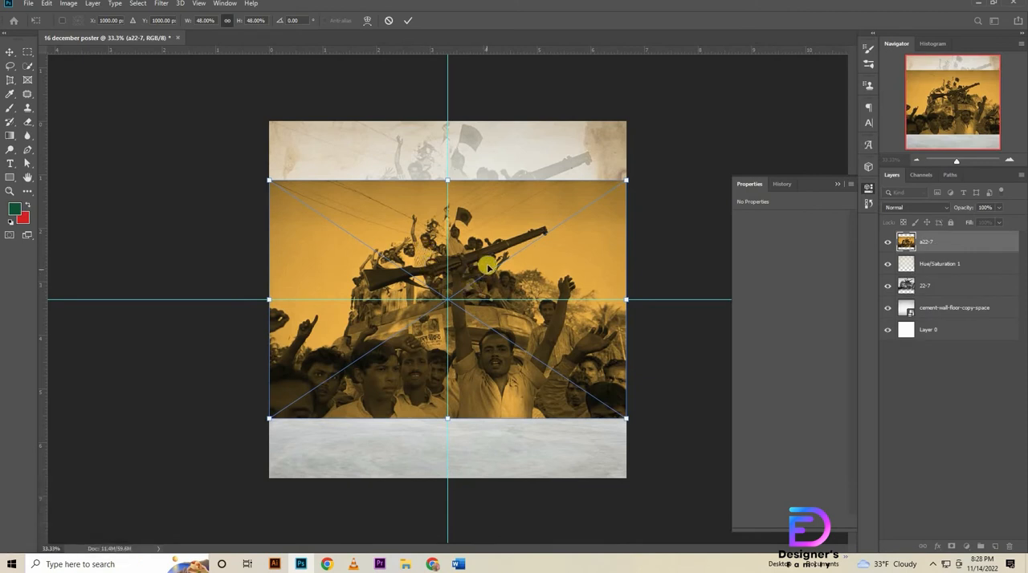
click(881, 249)
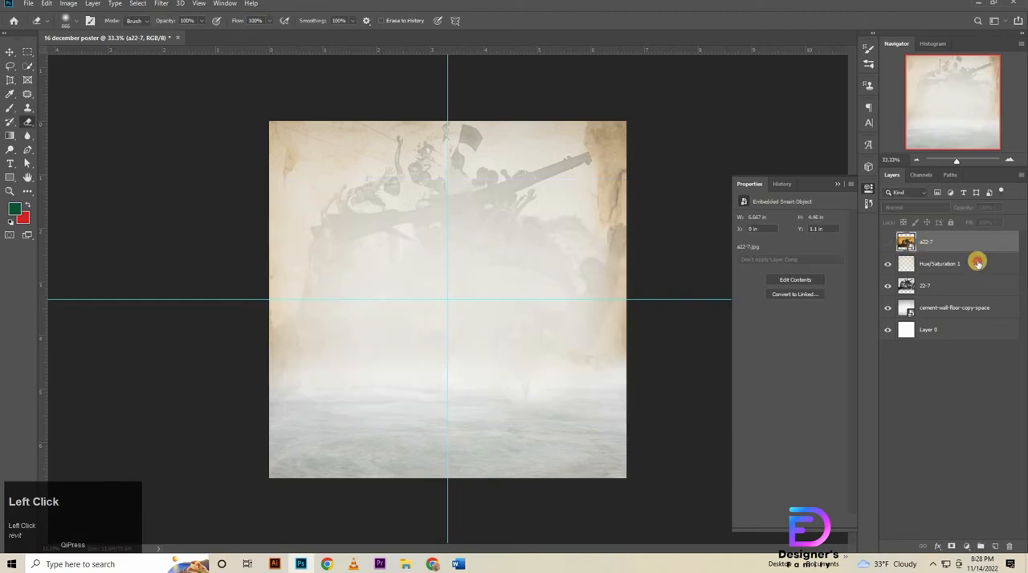
click(977, 263)
Open the phone mockup 1073.psd from the smartphone-display-mockup folder and collapse its layer group 11.
key(alt+Left)
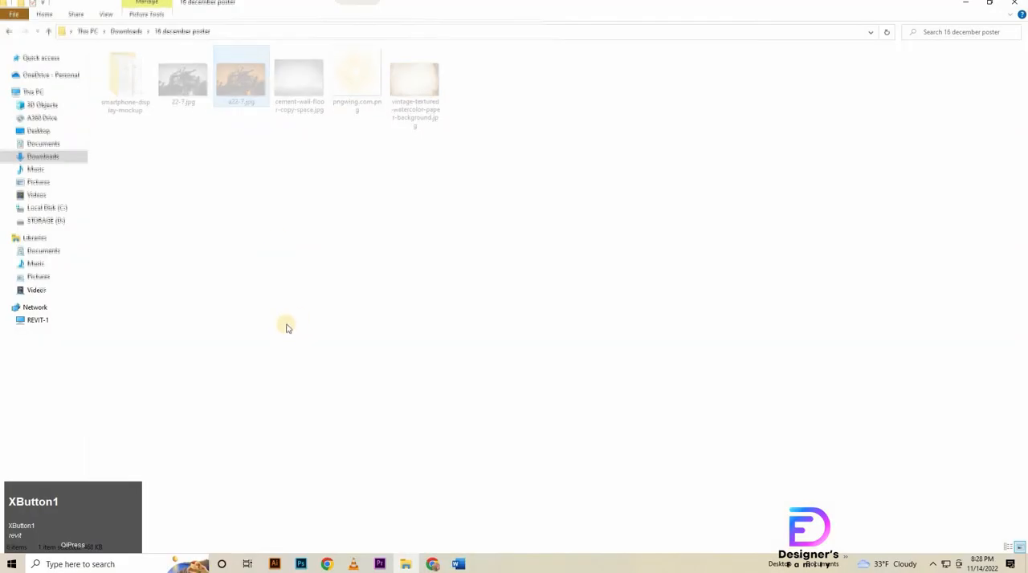
double_click(205, 96)
double_click(127, 84)
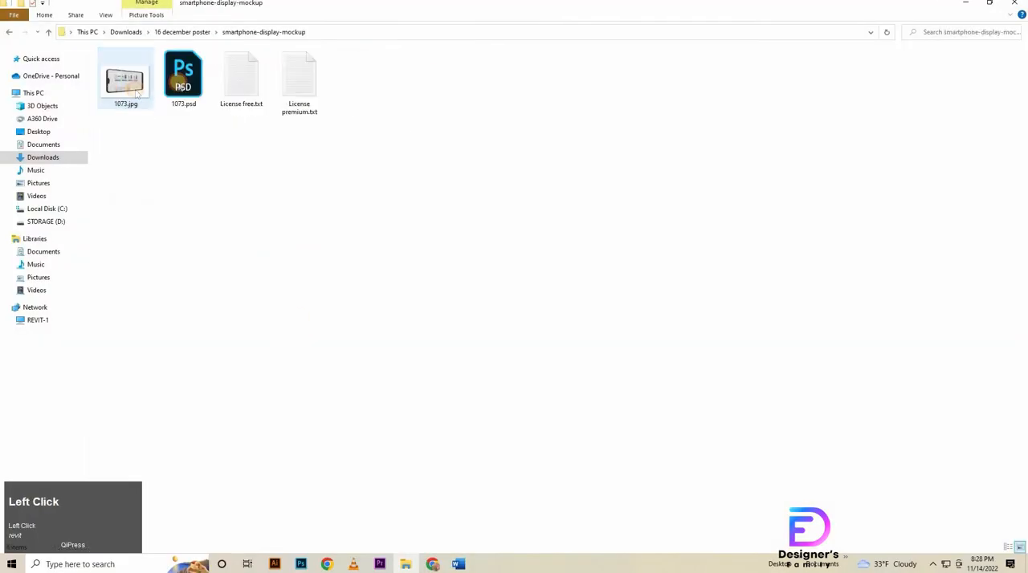
double_click(179, 77)
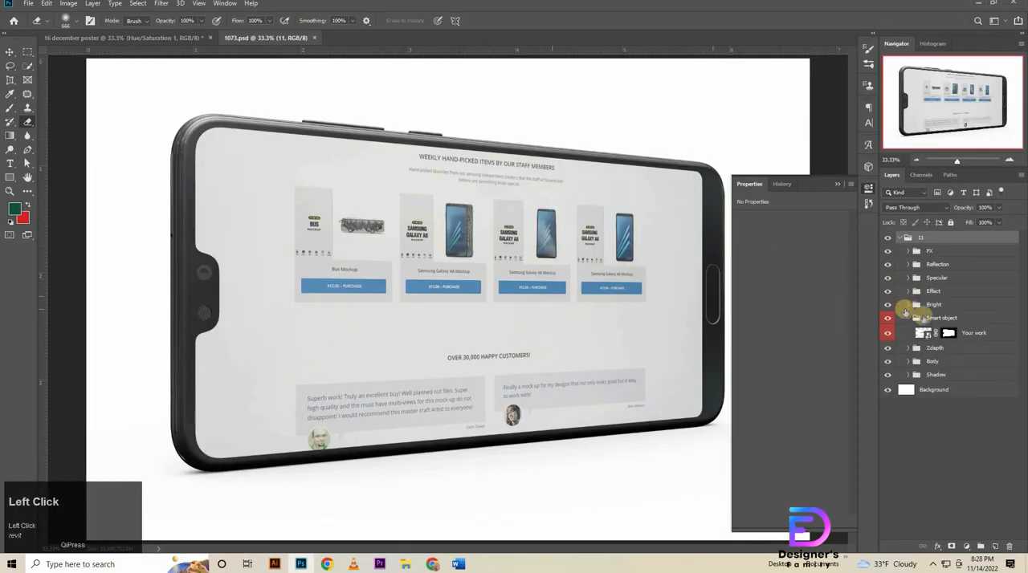
click(898, 235)
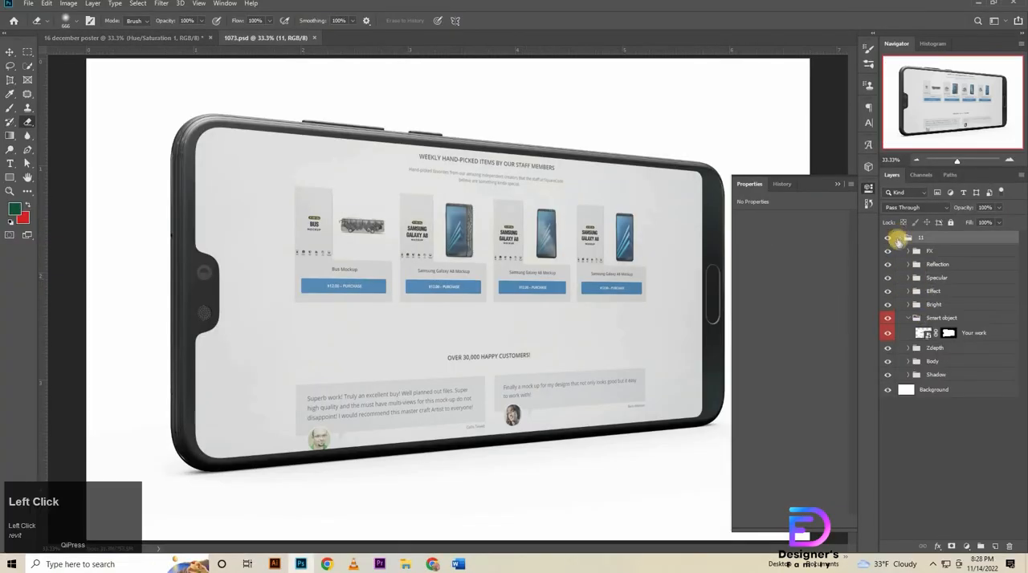
Delete the white Background layer from the phone mockup document, leaving only layer group 11.
click(901, 235)
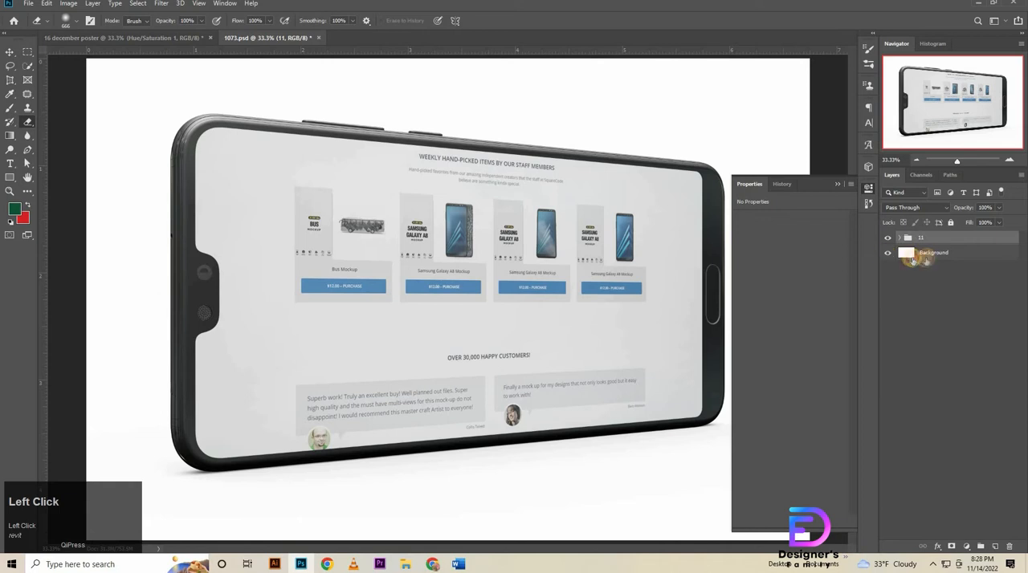
click(929, 255)
key(Delete)
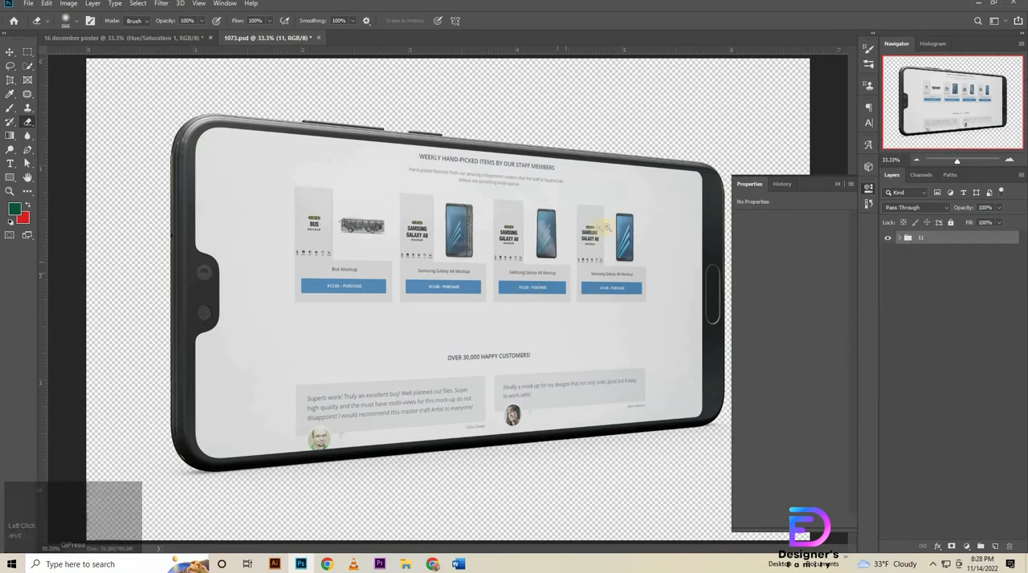
Copy the phone layer group 11 into the 16 december poster document, directly above the Hue/Saturation 1 layer.
key(ctrl+minus)
key(ctrl+minus)
click(11, 55)
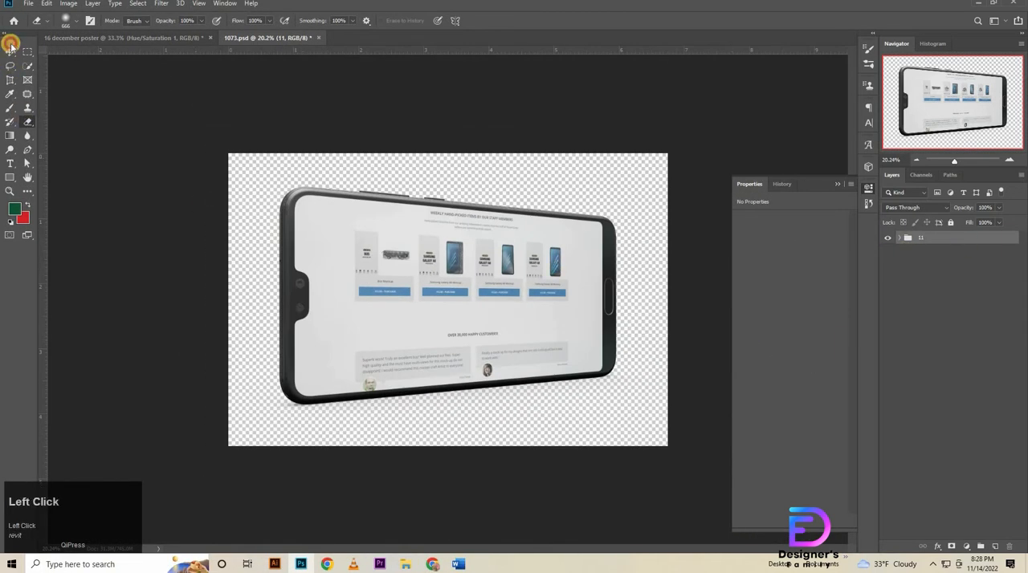
key(ctrl+c)
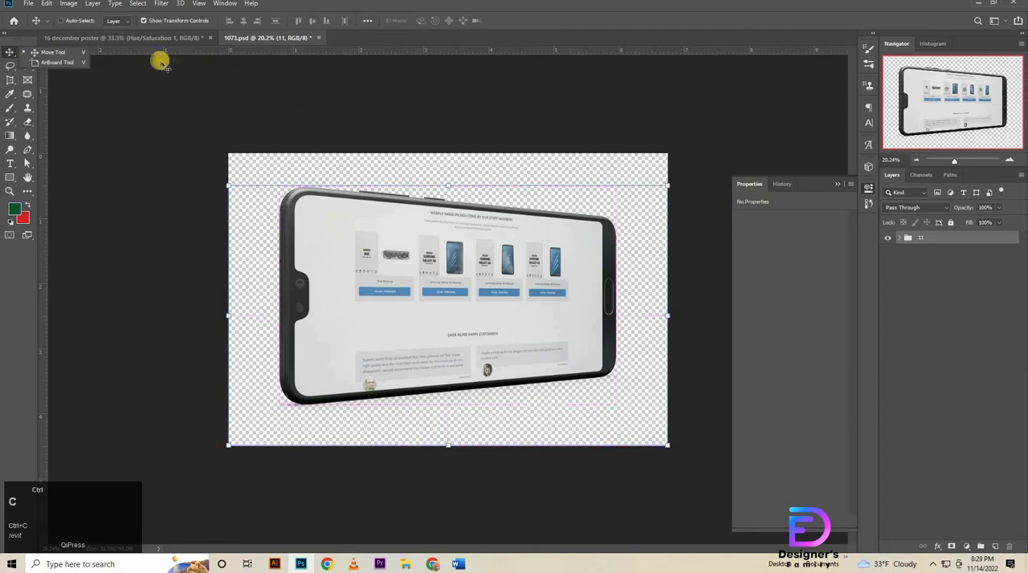
click(168, 41)
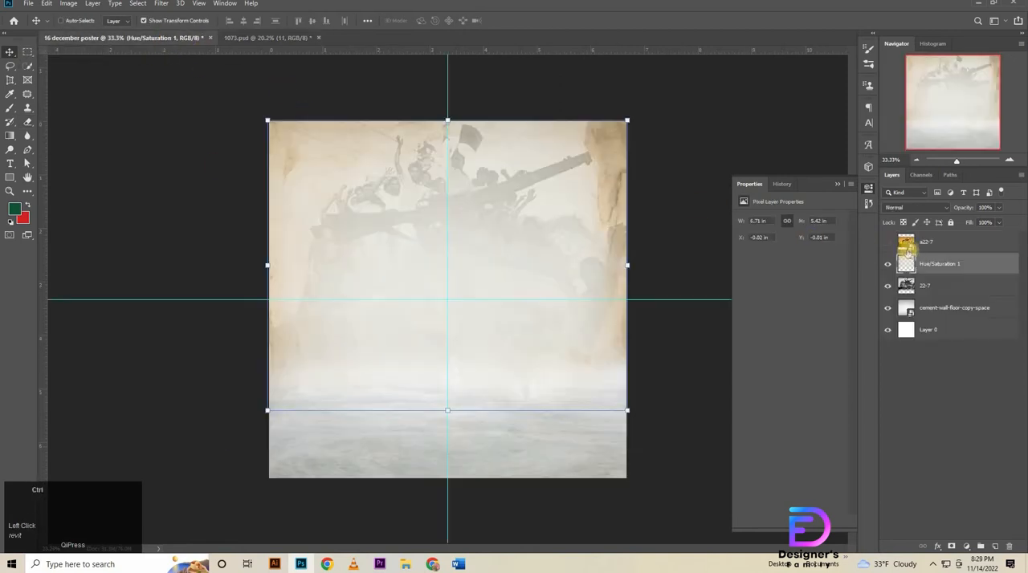
key(ctrl+v)
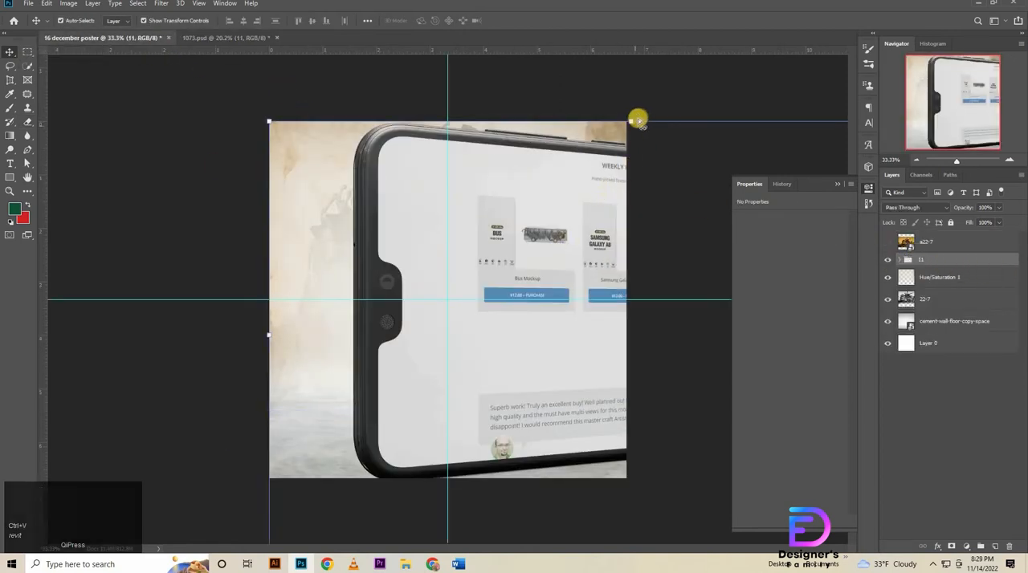
Scale the pasted phone group to 49.73%, centre it horizontally and move it down over the poster's floor area.
key(ctrl+t)
drag(631, 119, 447, 331)
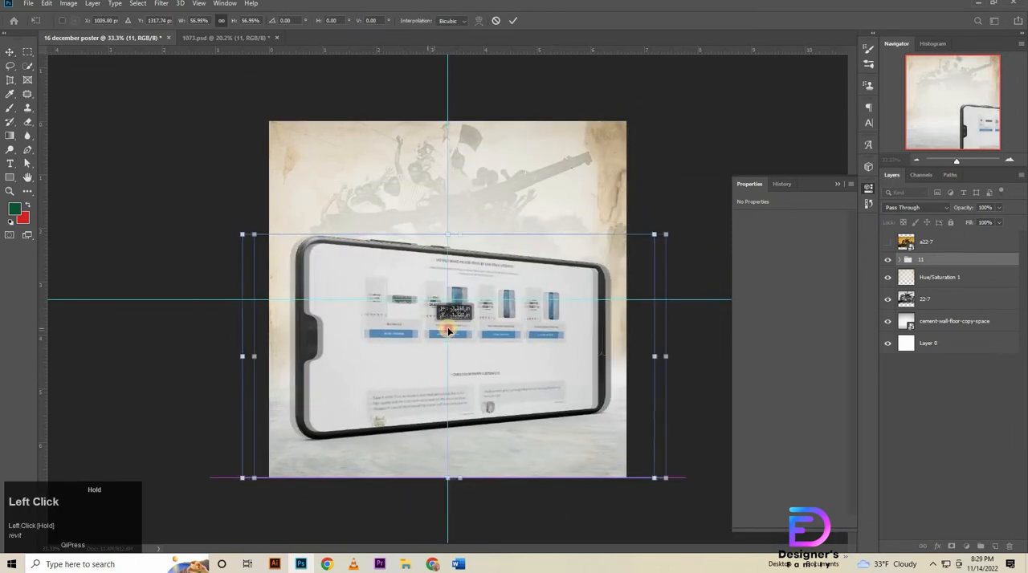
drag(666, 356, 631, 362)
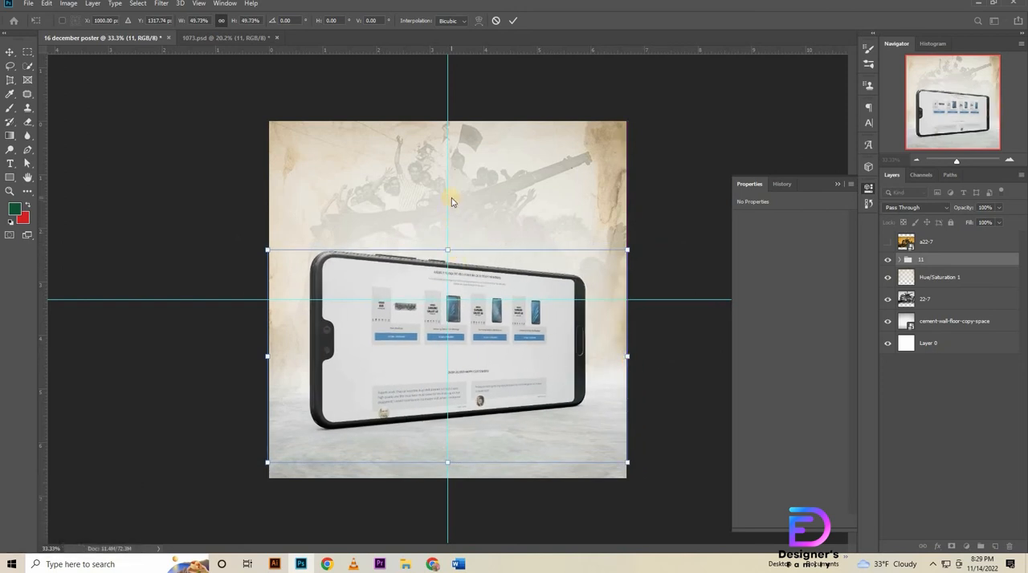
key(Down)
key(Down)
key(Down)
key(Down)
key(Down)
key(Down)
key(Down)
key(Down)
key(Down)
key(Down)
key(Down)
key(Down)
key(Down)
key(Down)
key(Down)
key(Down)
key(Down)
key(Down)
key(Down)
key(Down)
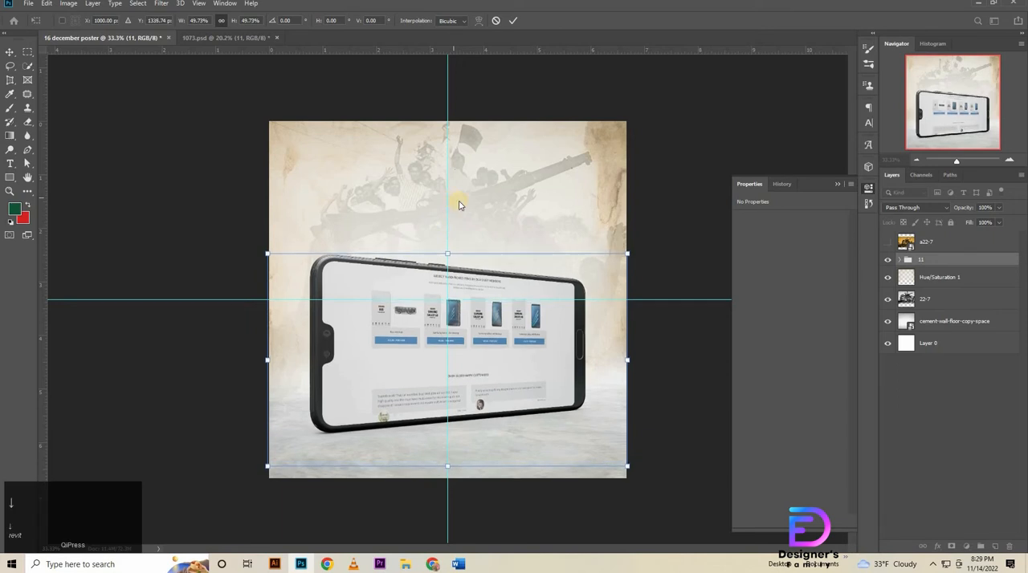
key(shift+Down)
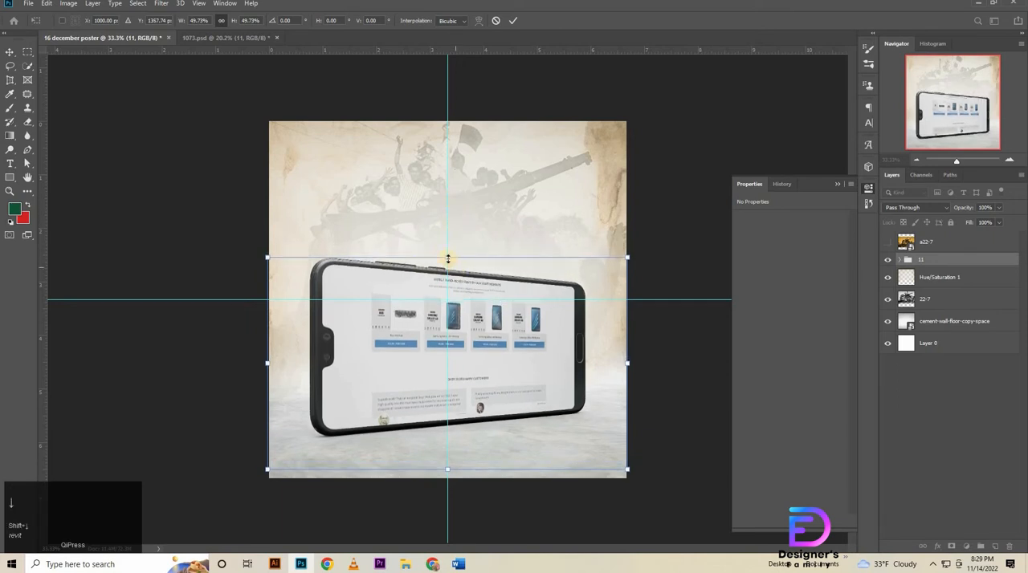
Scale the phone group to 39.80%, nudge it down and right to X 1042 px, Y 1491.74 px, and apply the transform.
drag(450, 253, 446, 294)
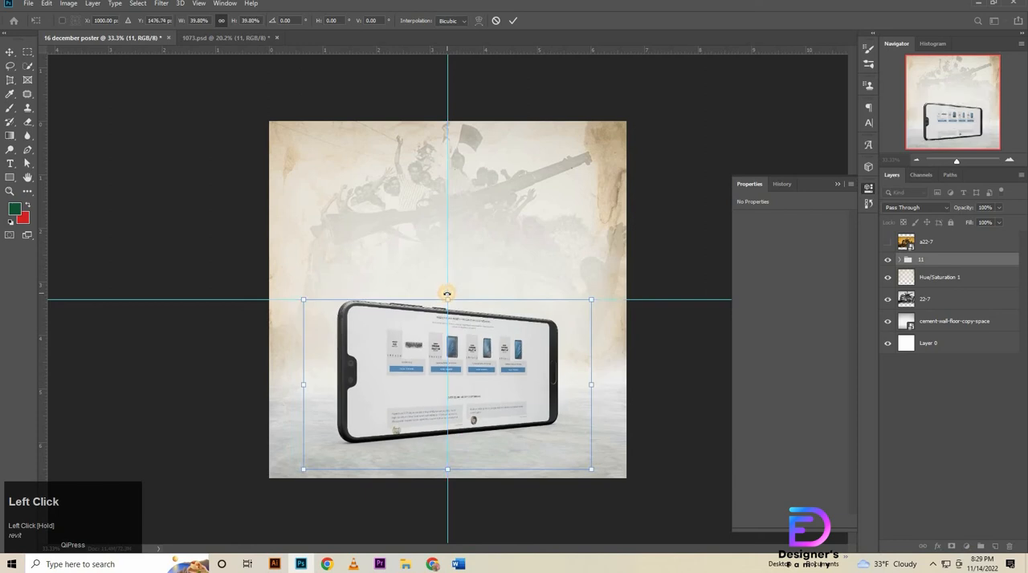
key(Down)
key(Down)
key(Down)
key(Down)
key(Down)
key(Down)
key(Down)
key(Down)
key(Right)
key(Right)
key(Right)
key(Right)
key(Right)
key(Right)
key(Right)
key(Right)
key(Right)
key(Right)
key(Right)
key(Right)
key(Right)
key(Right)
key(Right)
key(Right)
key(Right)
key(Right)
key(Right)
key(Right)
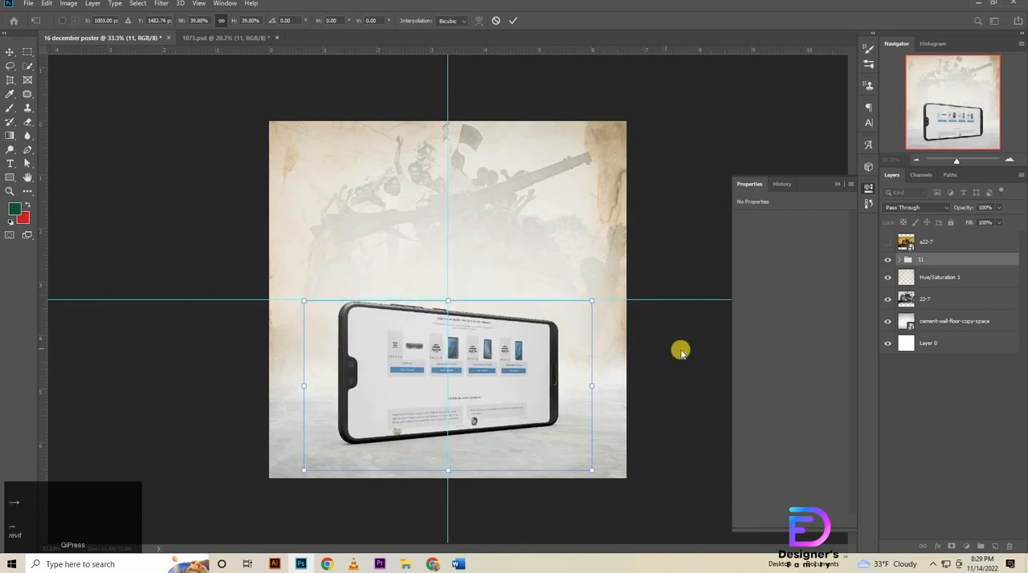
key(Down)
key(Down)
key(Down)
key(Down)
key(Down)
key(Down)
key(Down)
key(Right)
key(Right)
key(Right)
key(Right)
key(Right)
key(Right)
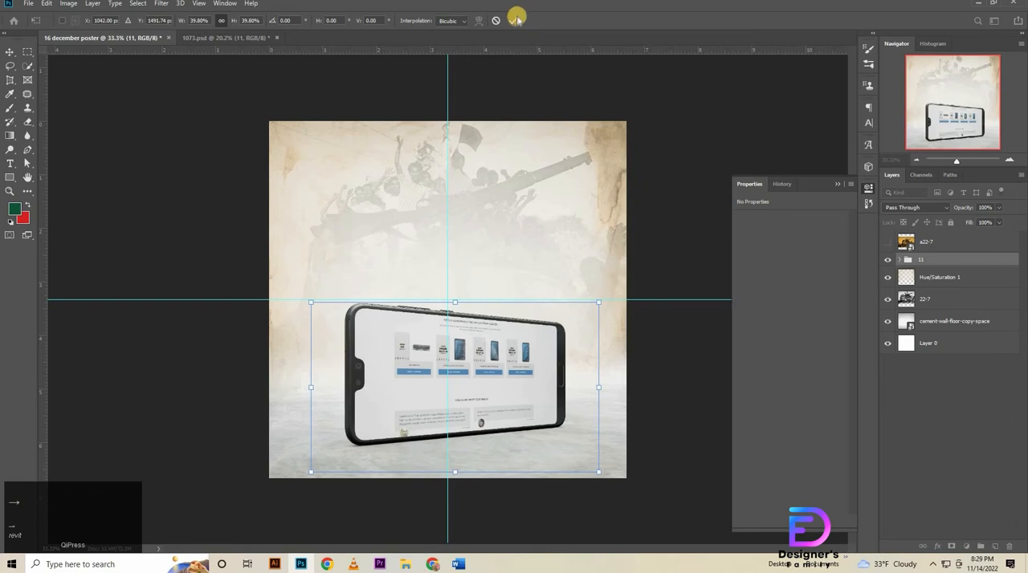
click(516, 17)
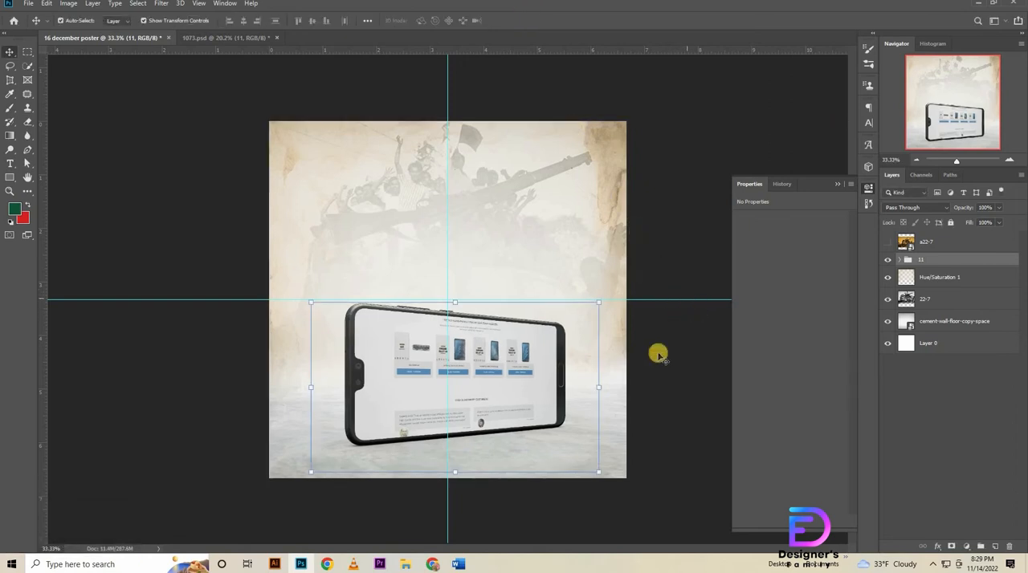
Show the a22-7 photo at 72% opacity and skew it so its lower edge follows the slant of the phone's bottom edge.
key(ctrl+space)
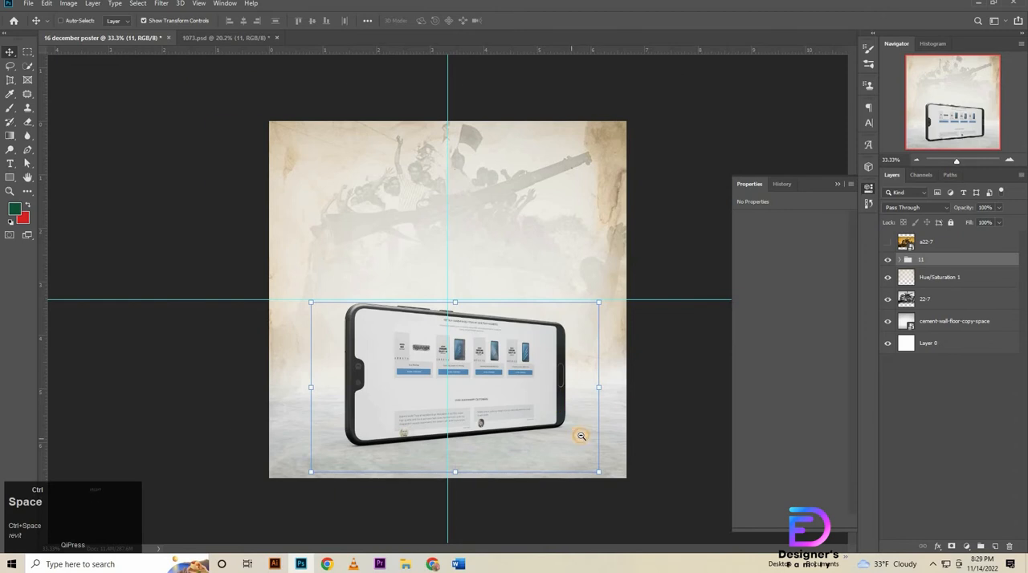
drag(581, 436, 554, 438)
key(ctrl+space)
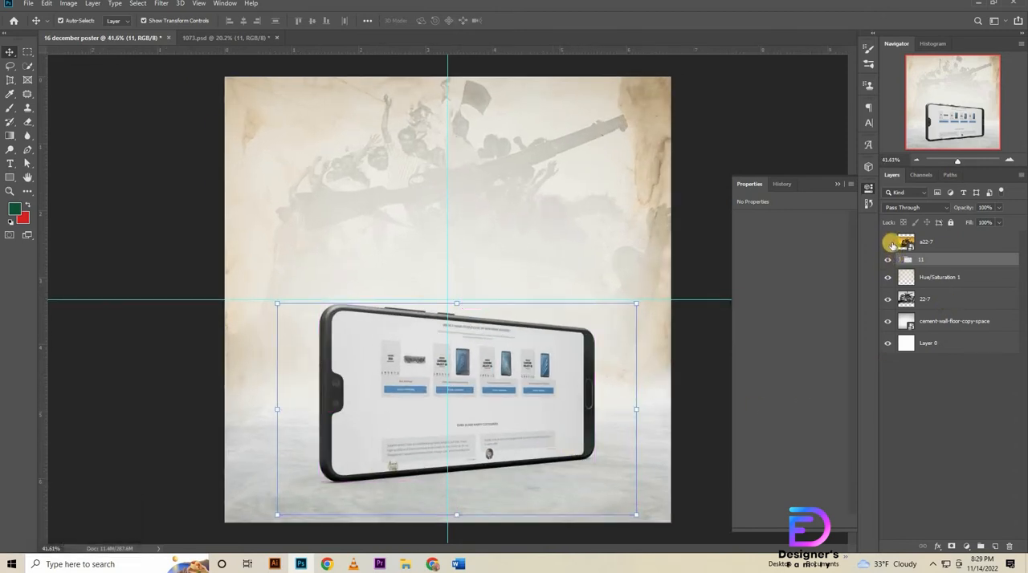
click(889, 243)
click(917, 241)
drag(967, 210, 473, 411)
drag(673, 336, 675, 299)
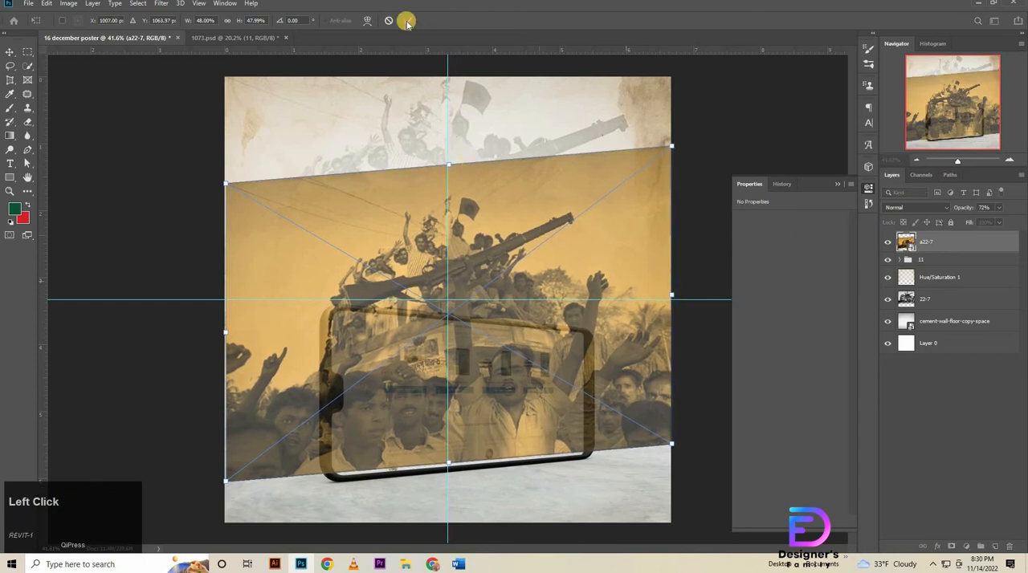
click(407, 20)
Set the a22-7 photo's opacity to 100% and nudge it down onto the phone's bottom edge.
drag(1023, 201, 1027, 201)
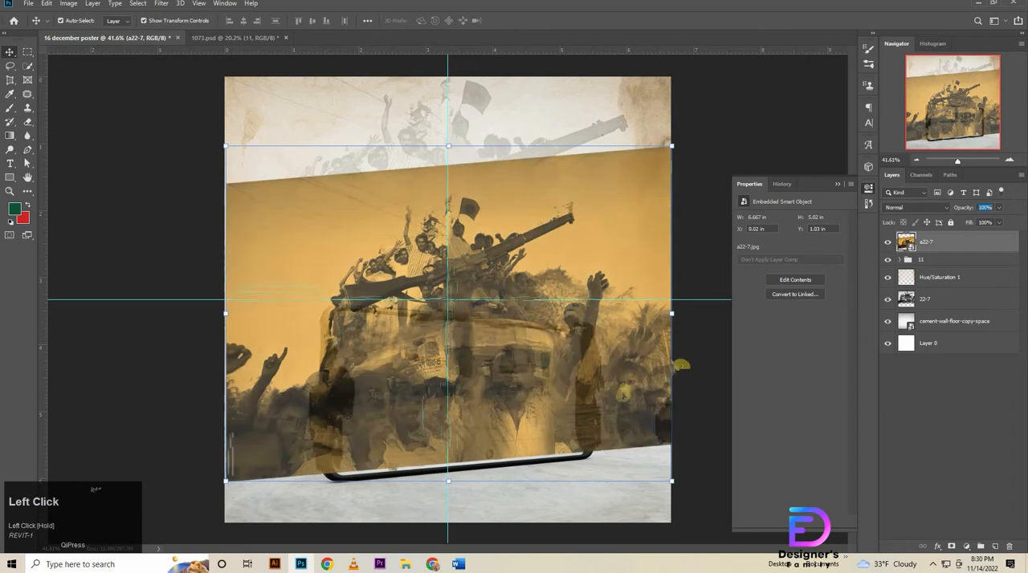
key(Down)
key(Down)
key(Down)
key(Down)
key(Down)
key(Down)
key(Down)
key(Down)
key(Down)
key(Down)
key(Down)
key(Down)
key(Down)
key(Down)
key(Down)
key(Down)
key(Down)
key(Down)
key(Down)
key(Down)
key(Down)
key(Down)
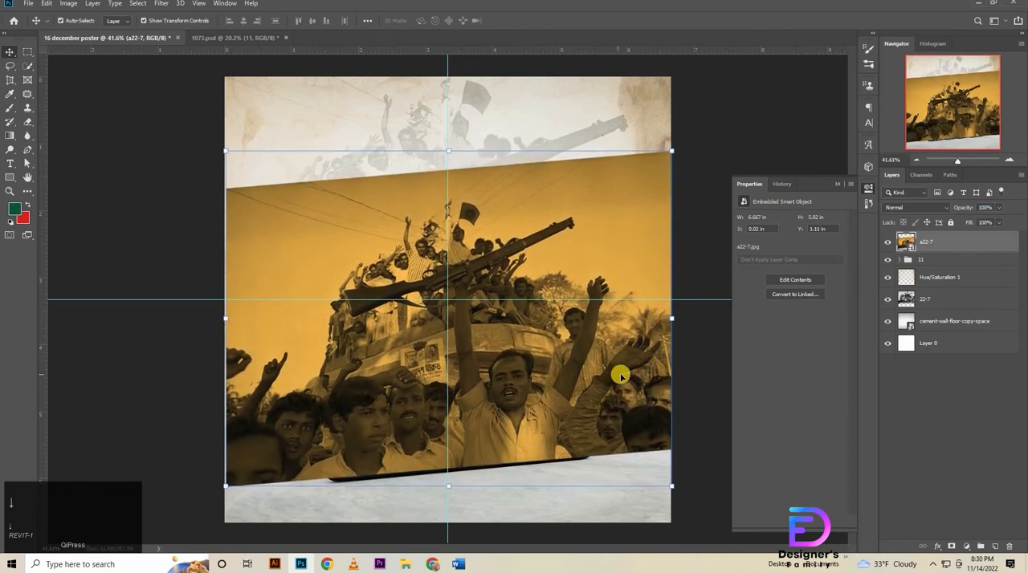
Scale the a22-7 photo down to about 38% around the phone and apply the transform.
drag(450, 150, 453, 232)
click(408, 22)
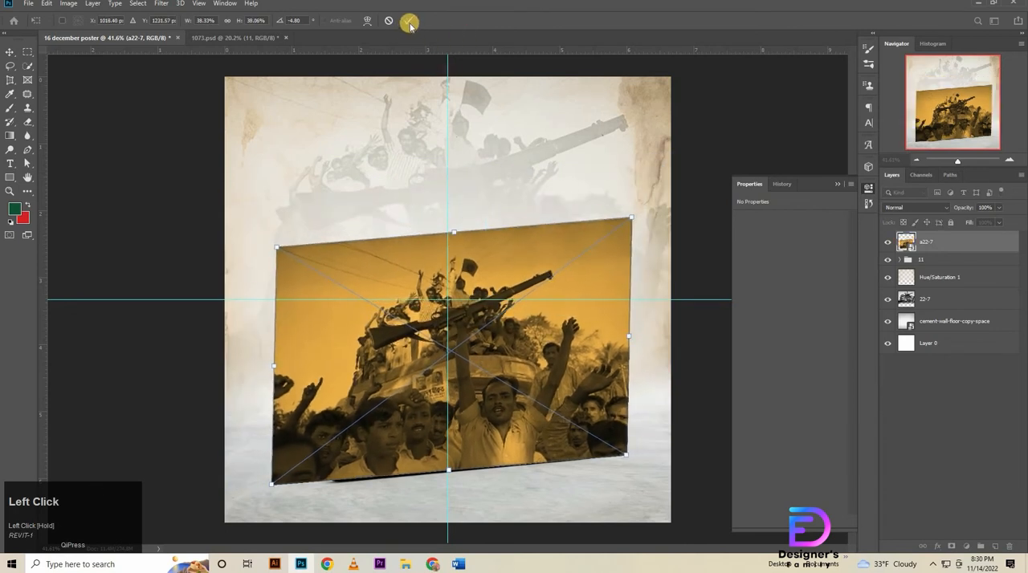
click(411, 22)
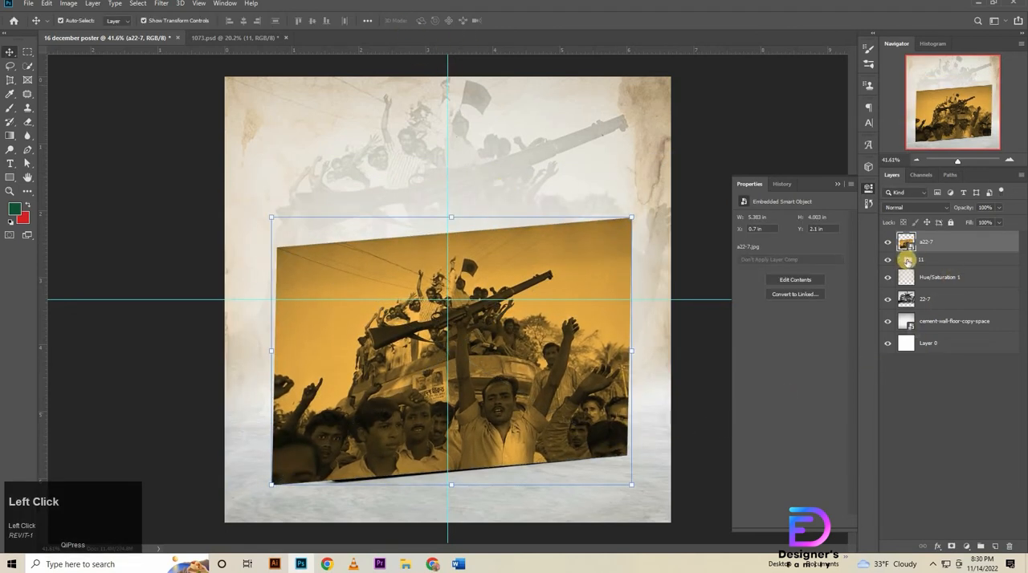
Hide the a22-7 photo layer and delete the Smart object group from the phone group 11.
click(900, 260)
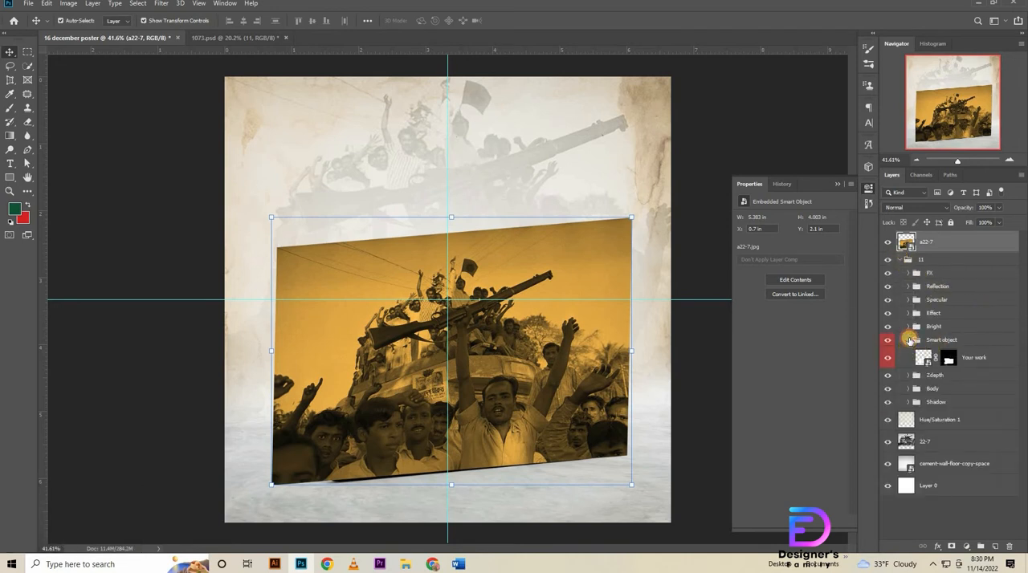
click(910, 341)
click(958, 341)
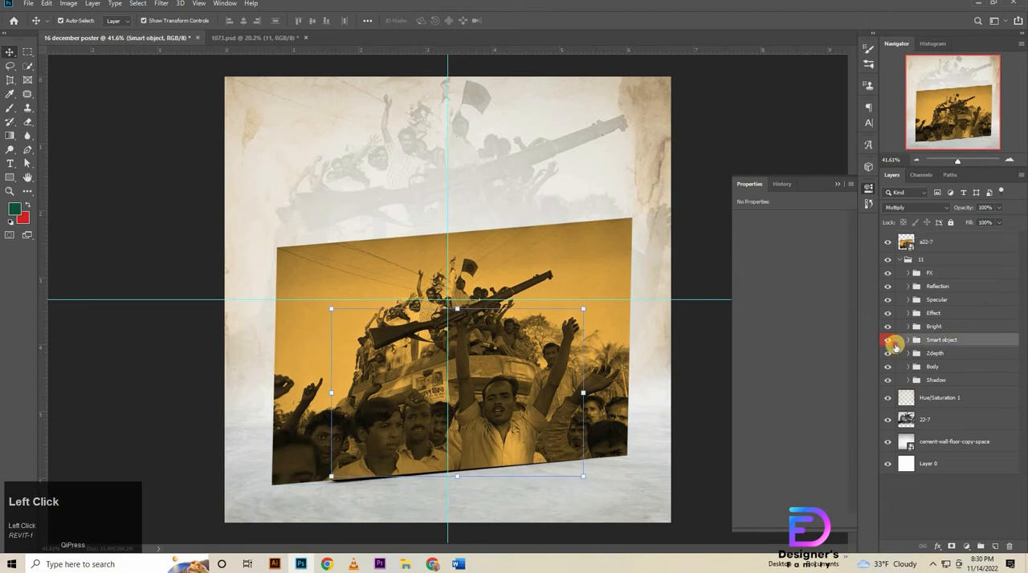
click(887, 241)
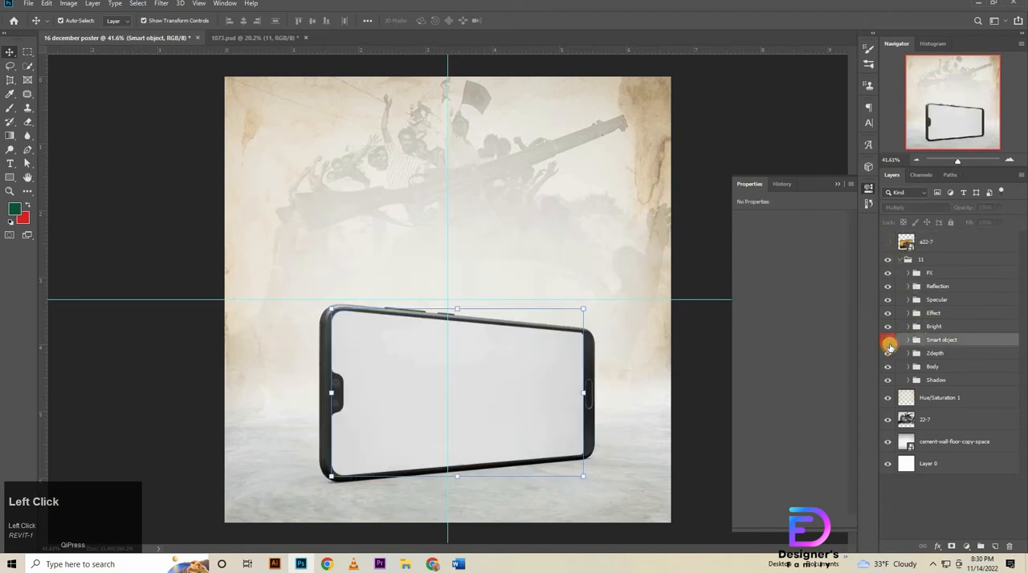
click(889, 344)
click(889, 345)
key(Delete)
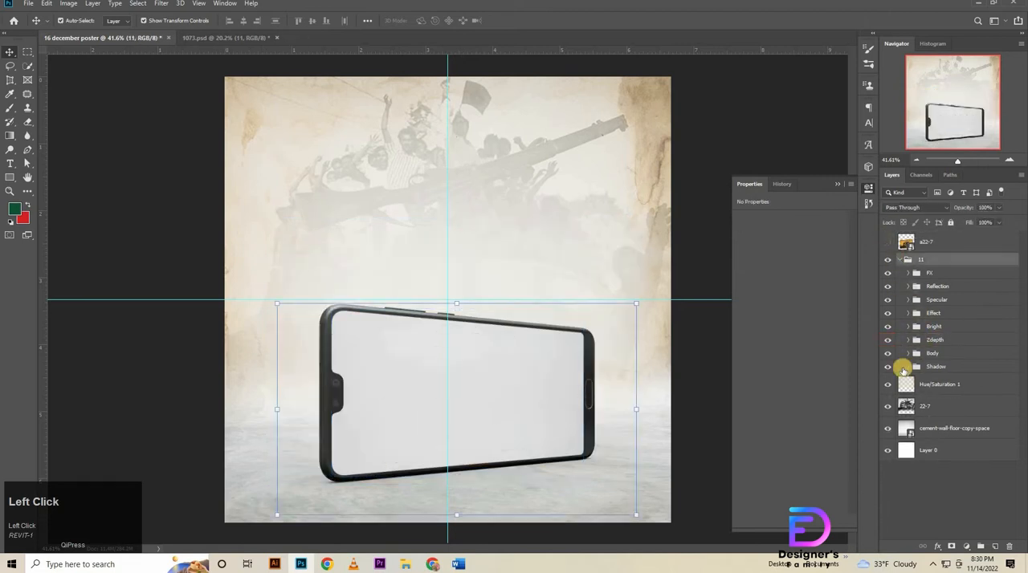
Expand the Body group and move the a22-7 layer into it, directly above the Body 1 layer.
click(908, 353)
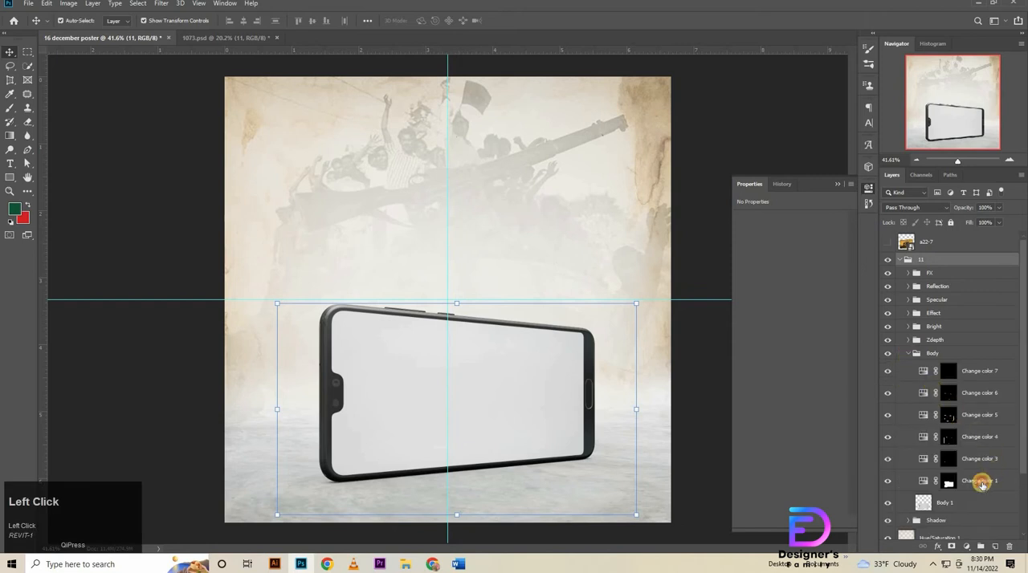
click(981, 483)
click(966, 502)
scroll(967, 450, down, 3)
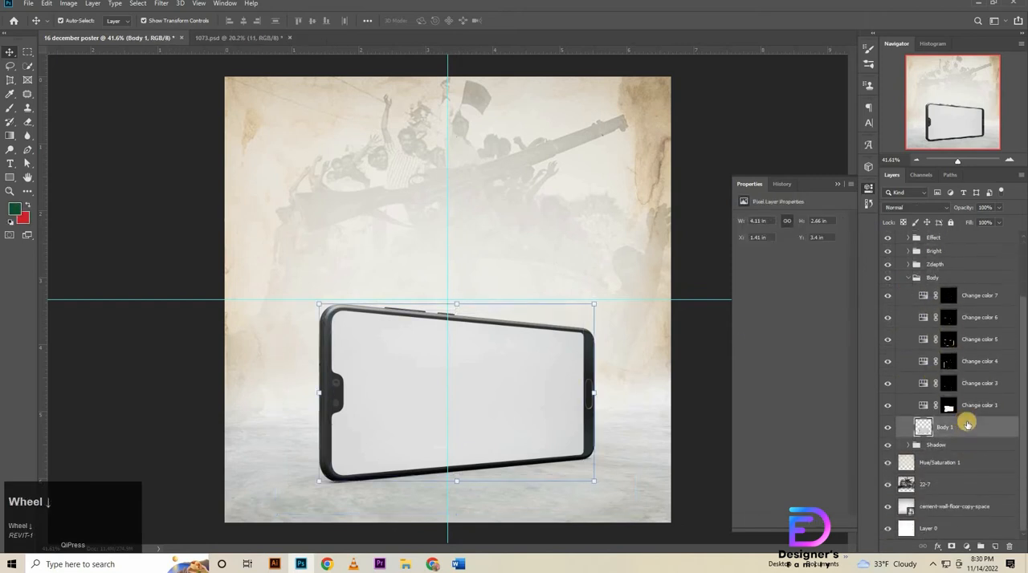
scroll(931, 258, up, 3)
drag(941, 245, 895, 487)
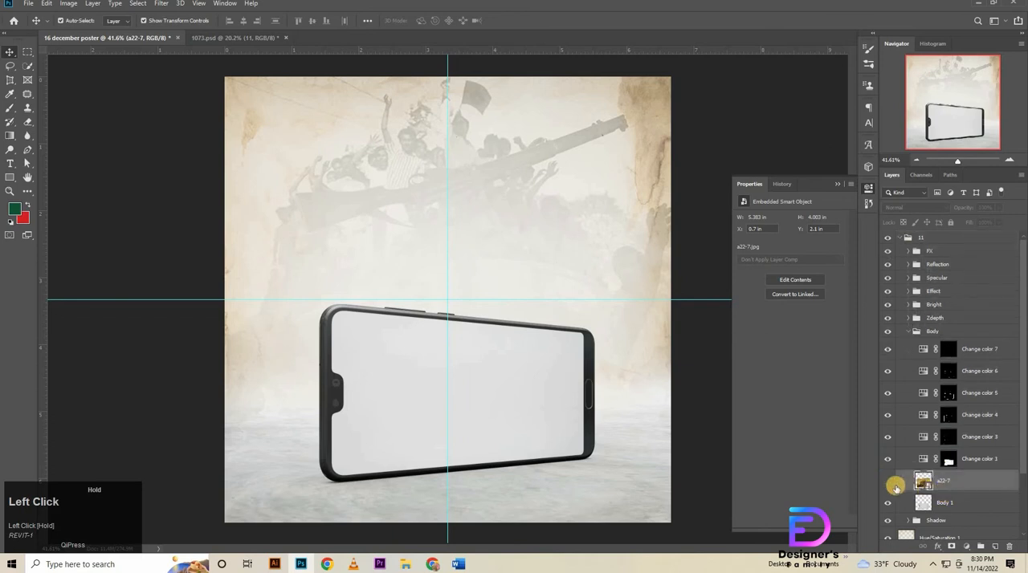
Show the a22-7 photo inside the Body group and delete the Change color 1 adjustment layer above it.
click(988, 456)
click(887, 480)
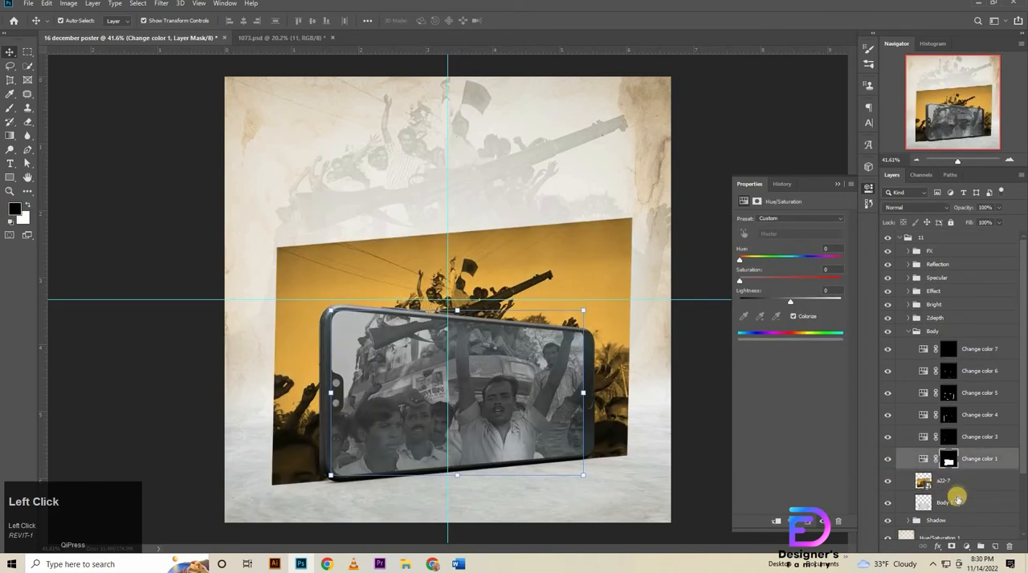
click(987, 460)
key(Delete)
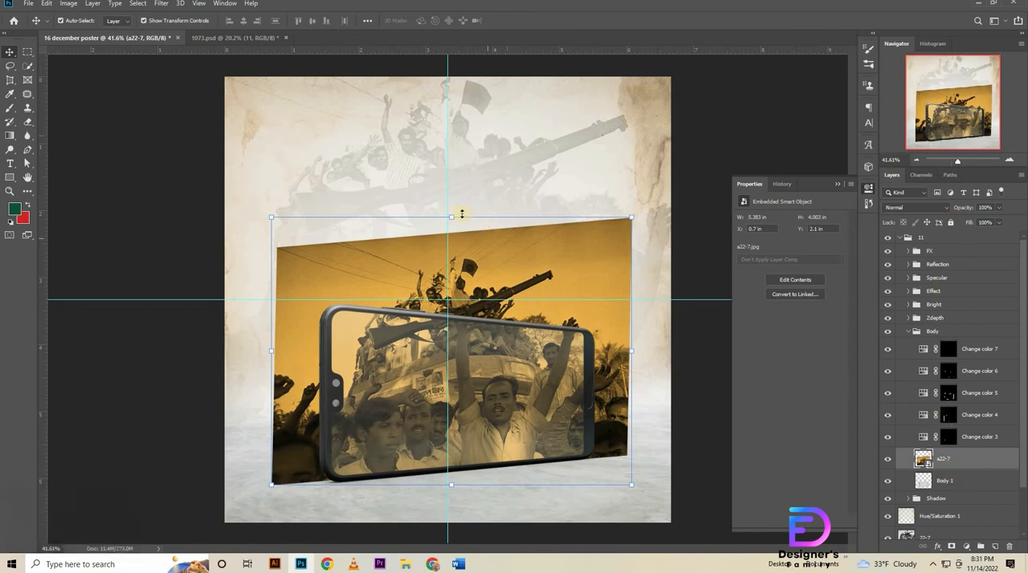
Enlarge the a22-7 photo behind the phone frame to about 5.64 × 4.21 in and apply the transform.
drag(454, 213, 457, 237)
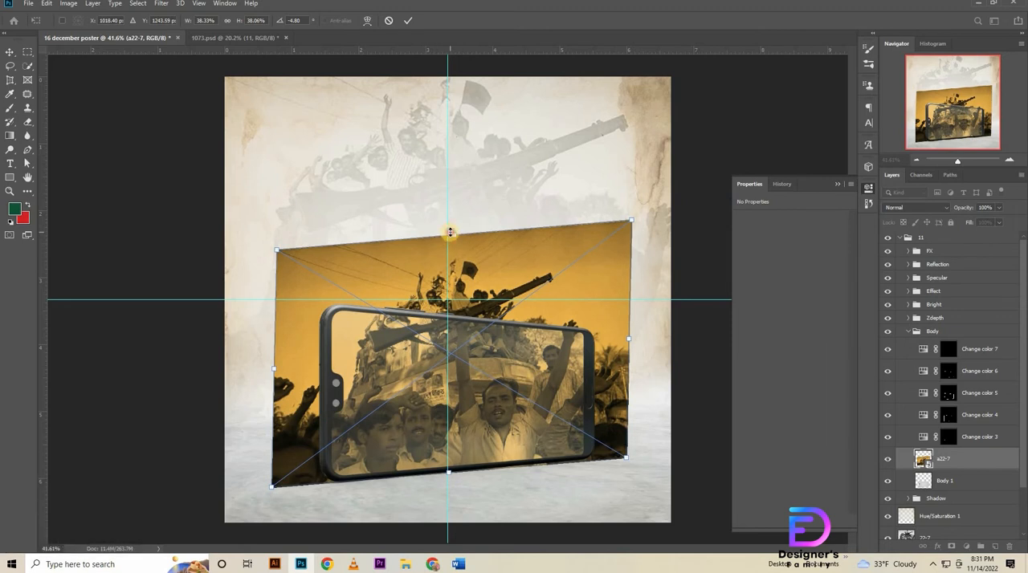
drag(450, 232, 457, 219)
click(407, 20)
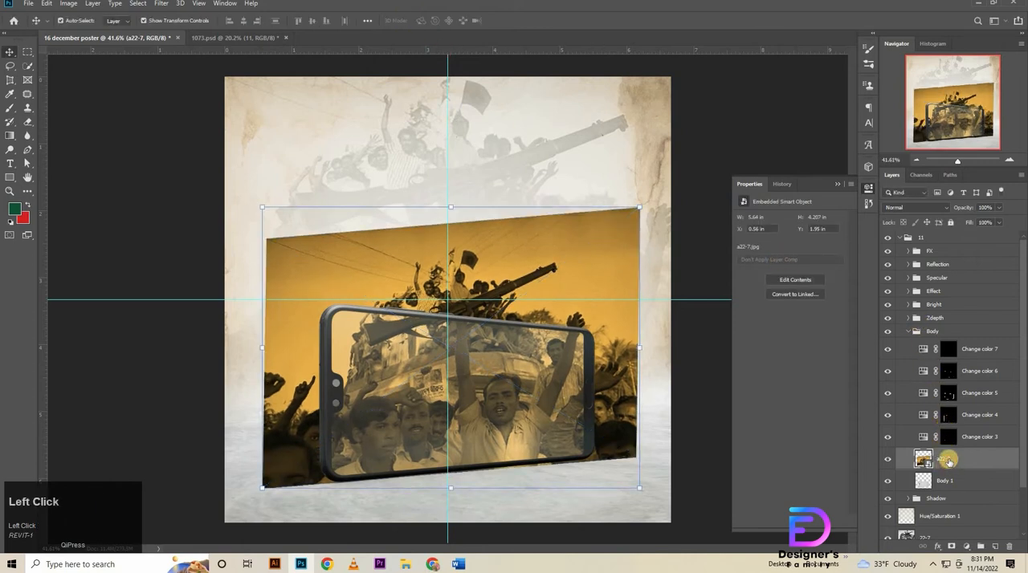
Duplicate the a22-7 photo layer, move the copy to the top of the layer stack and hide it.
key(ctrl+j)
drag(948, 460, 954, 233)
click(887, 243)
Add a Hue/Saturation adjustment layer above the a22-7 photo in the Body group and clip it to that photo.
scroll(951, 402, down, 3)
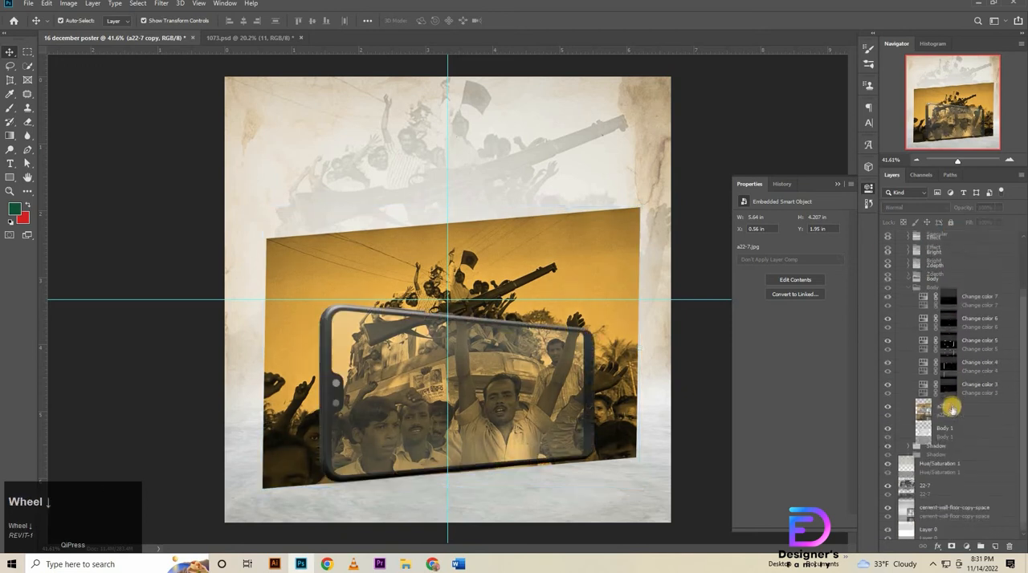
click(956, 410)
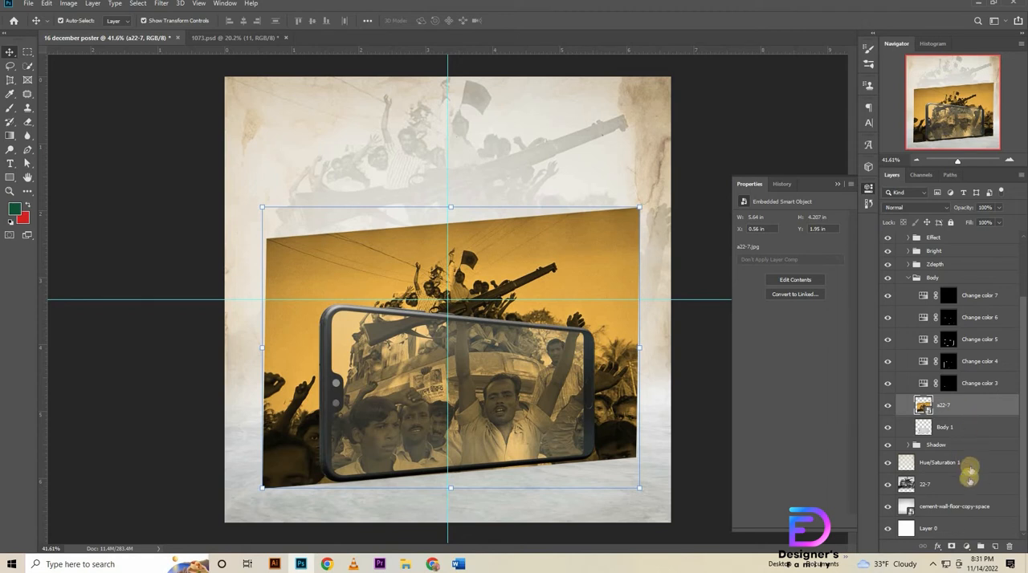
click(968, 548)
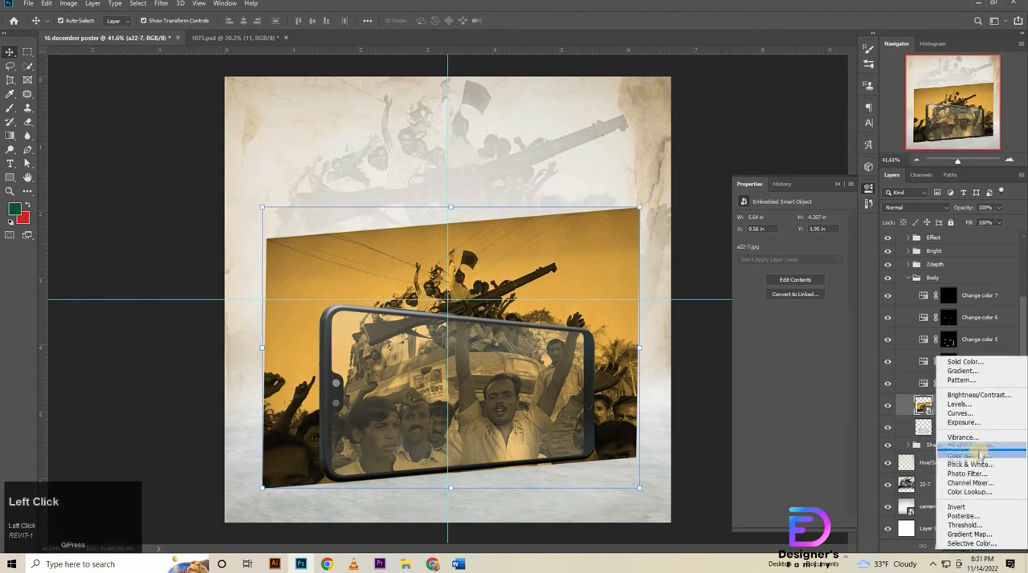
click(968, 450)
click(775, 521)
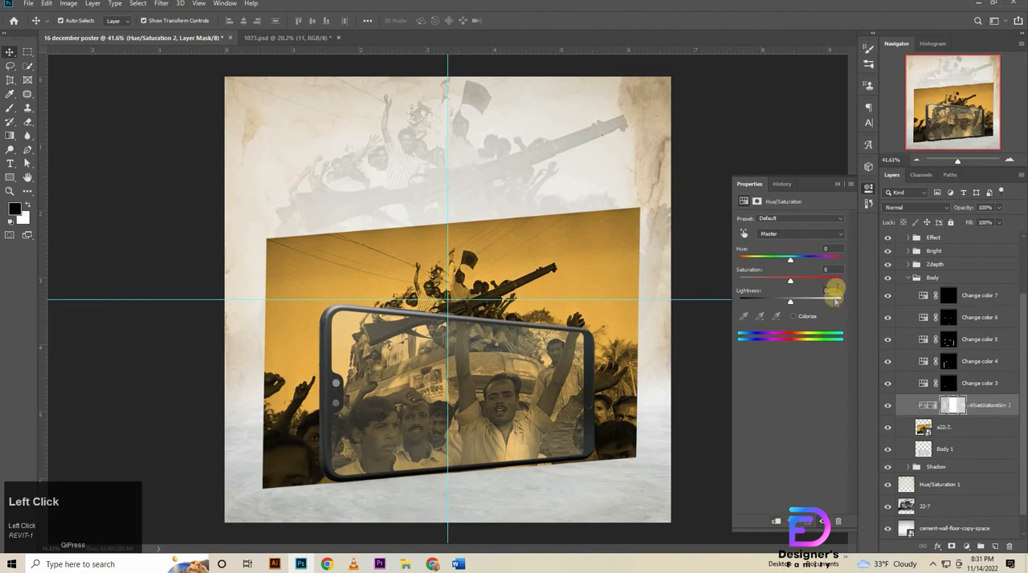
Set the clipped Hue/Saturation adjustment to Saturation +30 with slightly lower Lightness, keeping the Hue at 0.
click(835, 261)
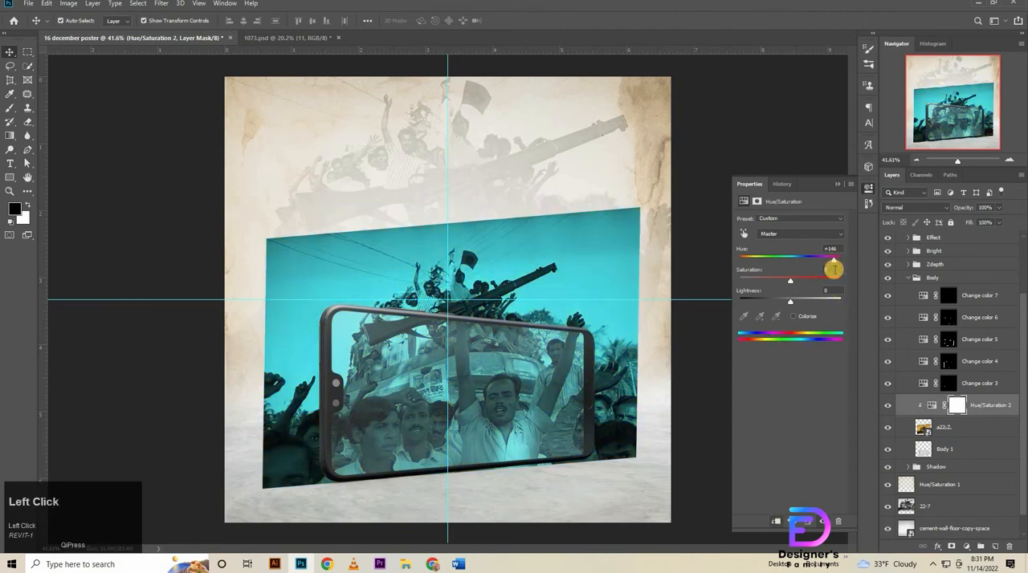
key(ctrl+z)
click(766, 296)
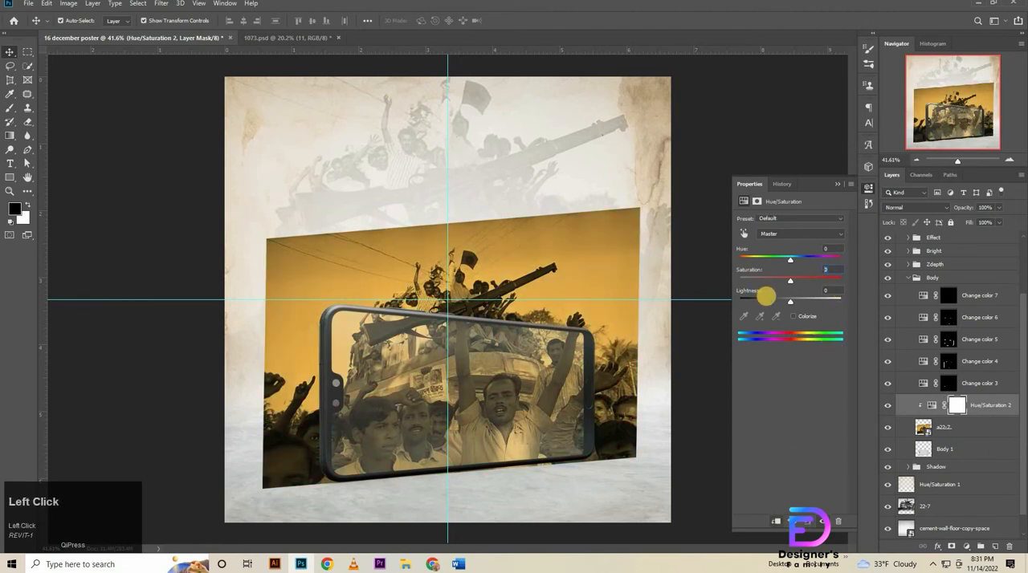
text(30)
key(Return)
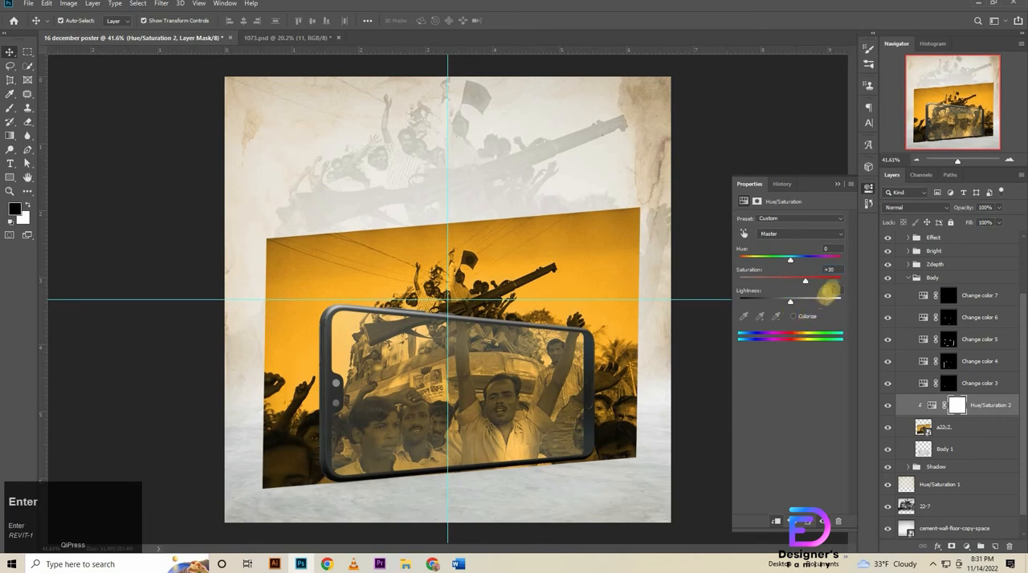
drag(829, 291, 768, 328)
key(Down)
key(Down)
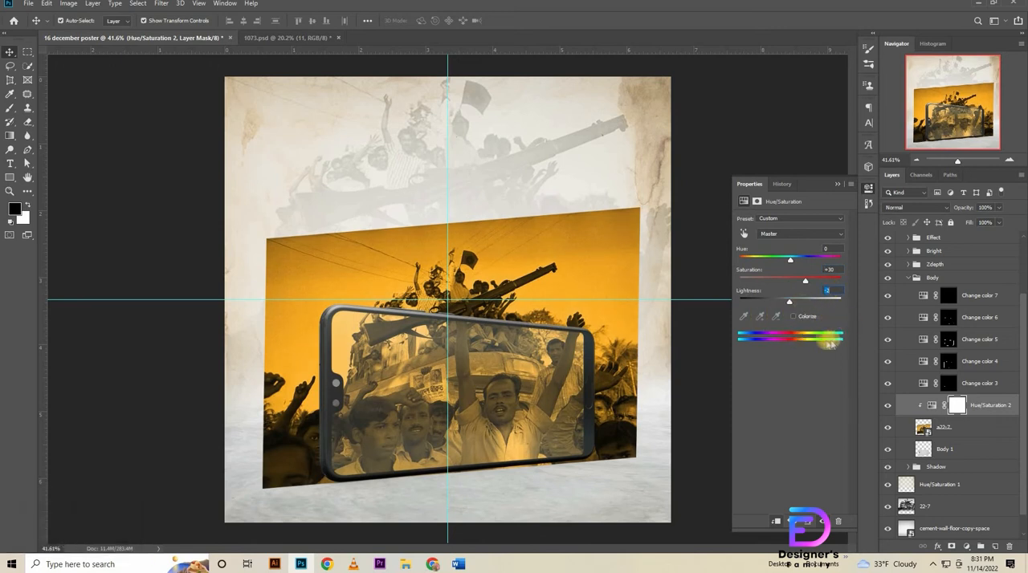
key(Return)
Create a clipping mask that confines the a22-7 photo to the Body 1 phone layer.
click(935, 427)
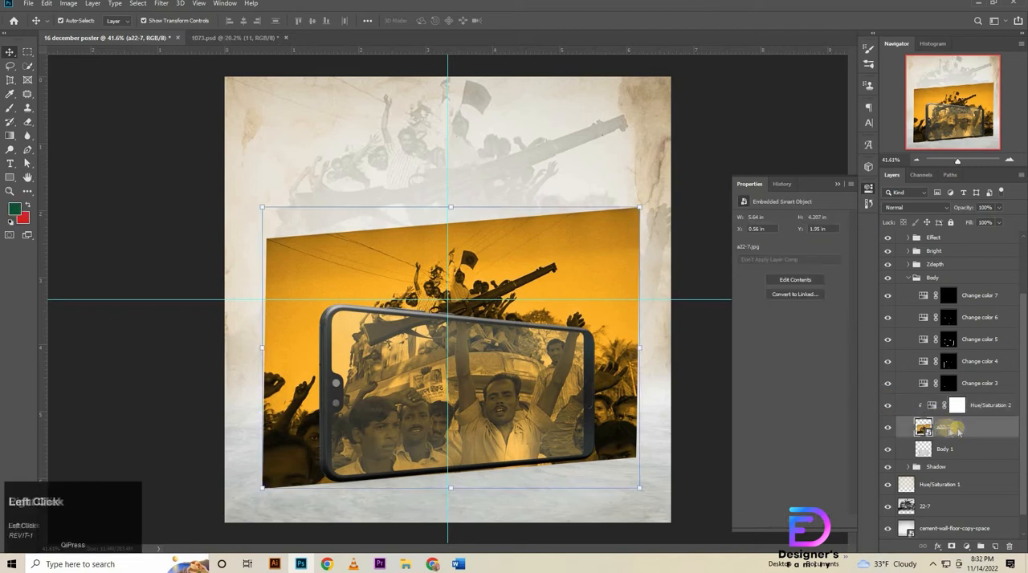
right_click(952, 427)
click(850, 329)
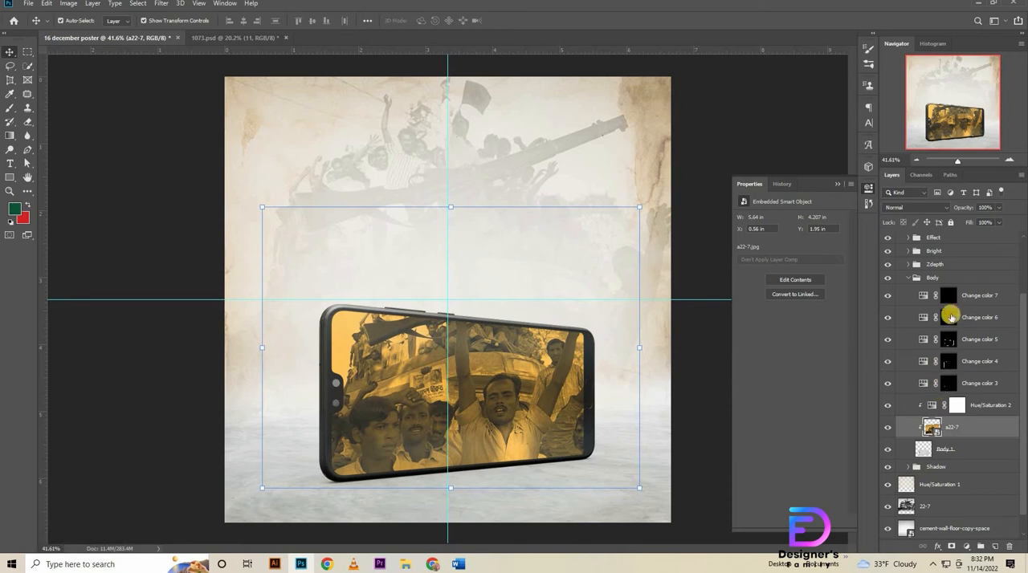
Collapse the Body group, and show and select the a22-7 copy layer at the top of the stack.
scroll(915, 265, up, 2)
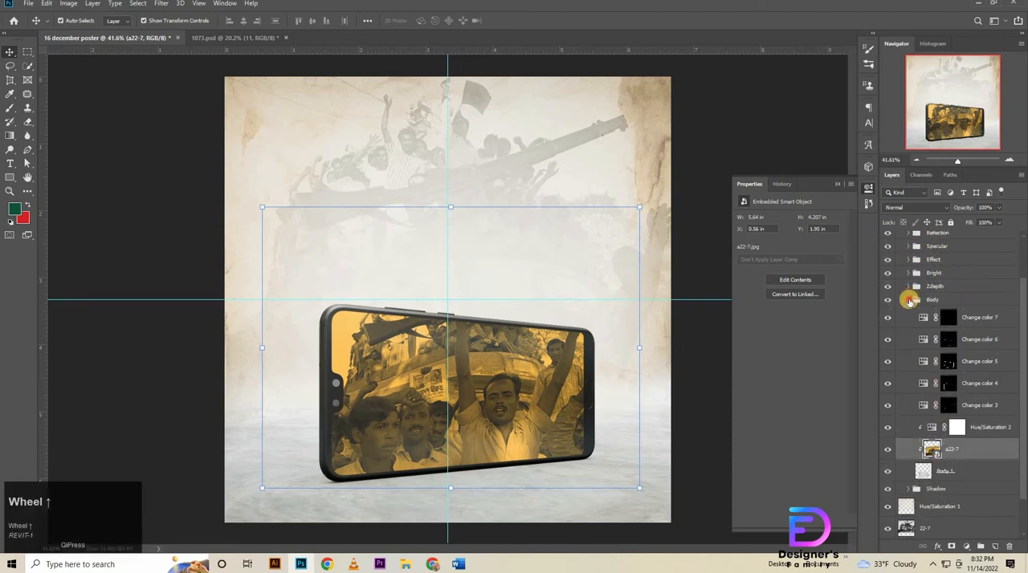
click(910, 299)
scroll(892, 247, up, 1)
click(889, 244)
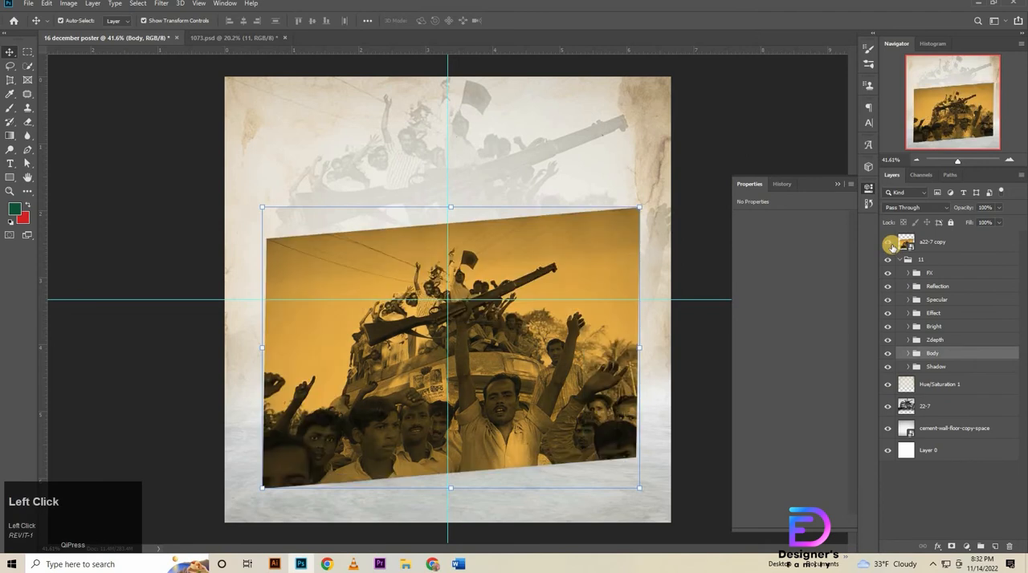
mouse_move(966, 207)
mouse_down()
mouse_move(948, 207)
mouse_move(959, 208)
mouse_up()
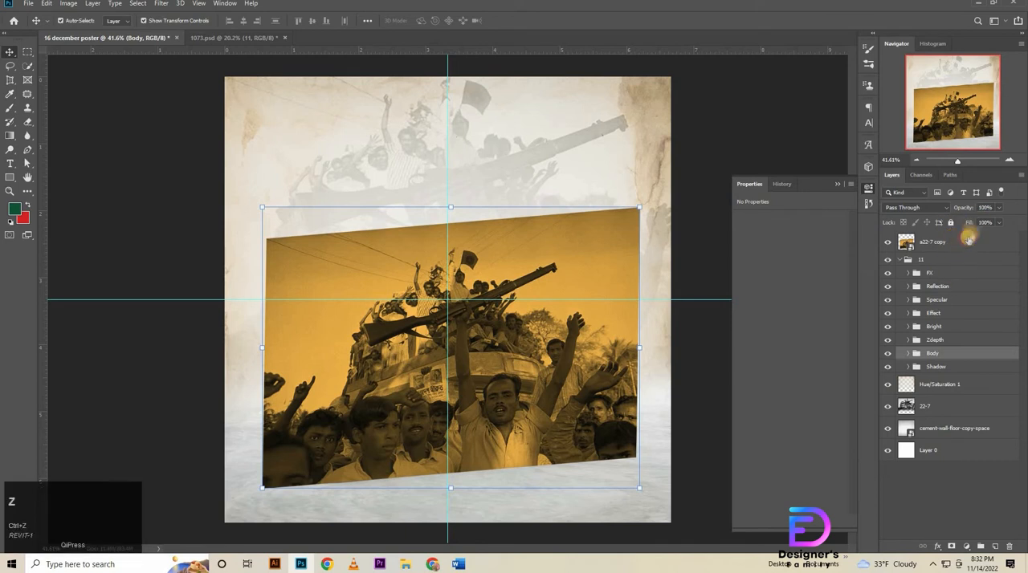
click(960, 241)
drag(962, 207, 1003, 202)
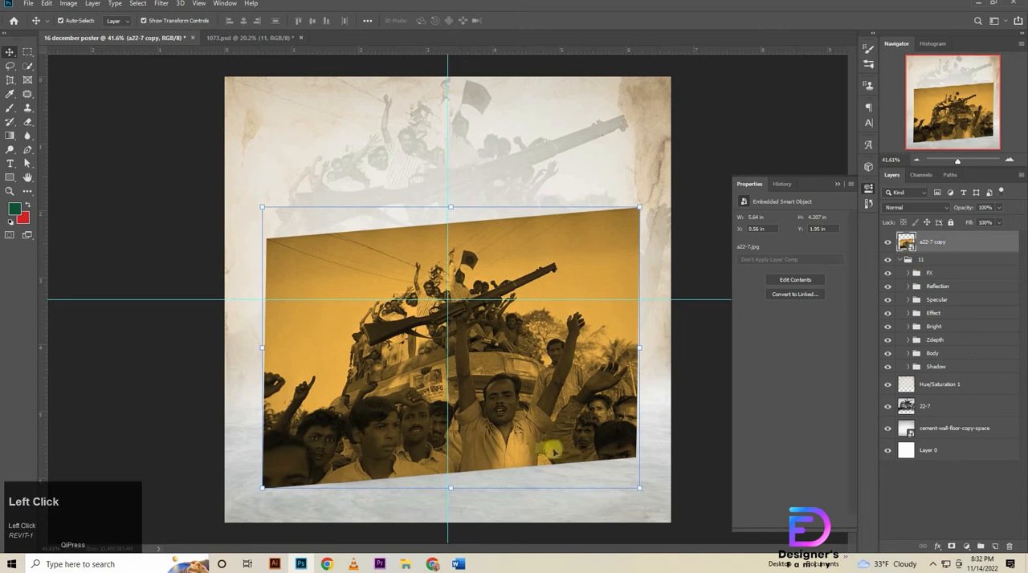
Start a Pen tool path at the rear of the gap between rifle and strap and trace along the rifle's underside.
ctrl+click(526, 360)
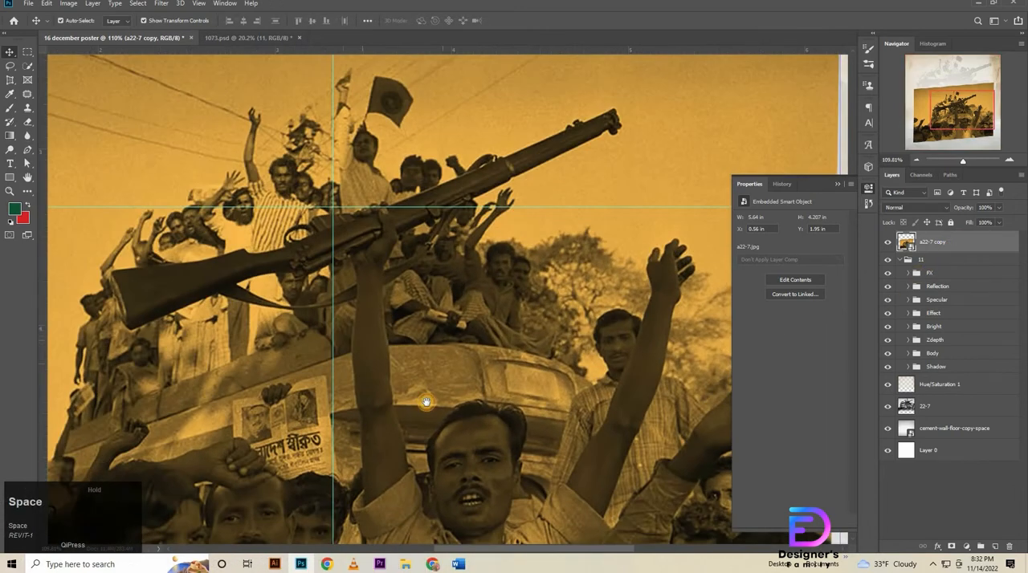
drag(403, 245, 407, 211)
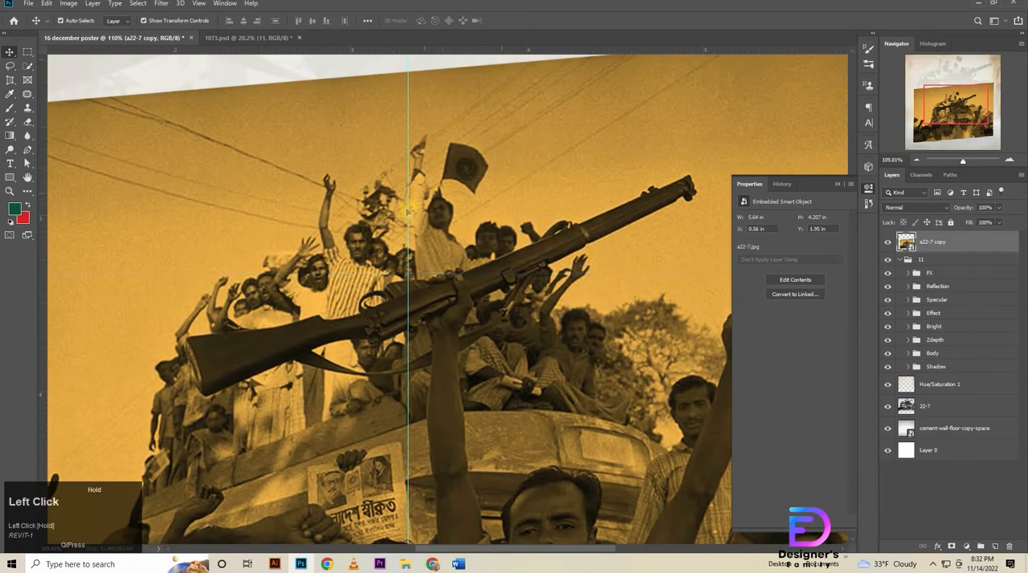
drag(73, 232, 25, 232)
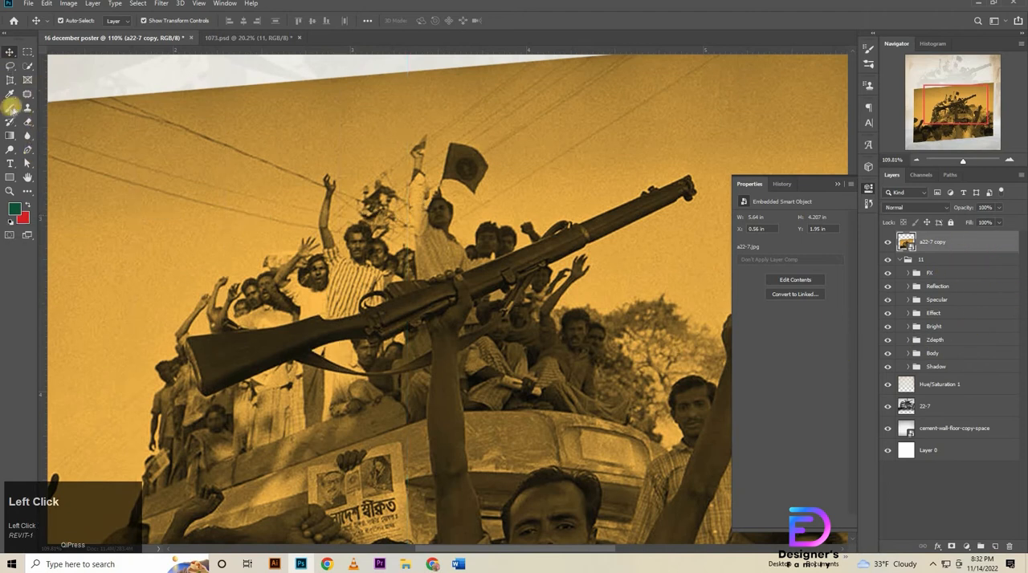
click(27, 149)
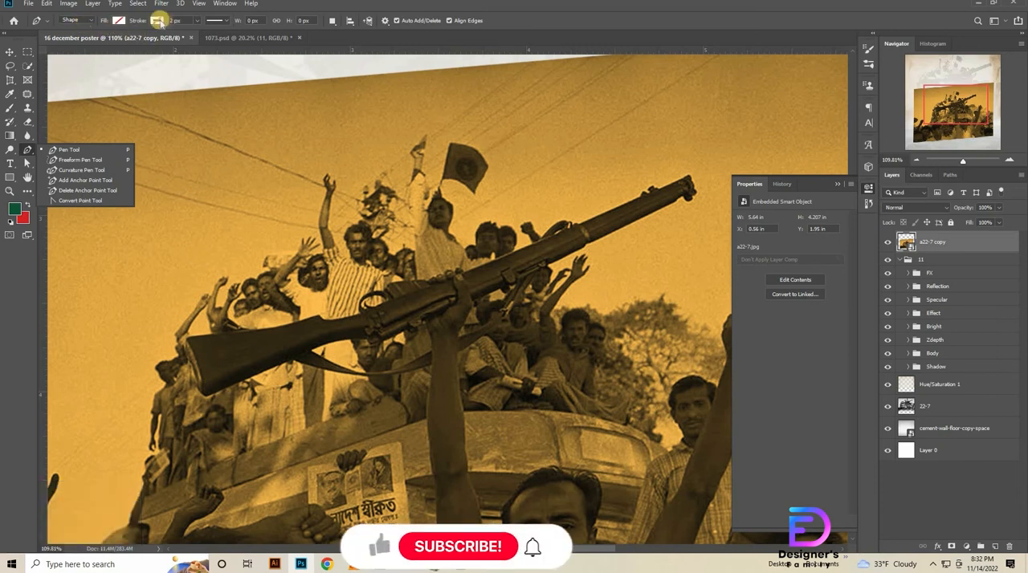
click(210, 368)
ctrl+click(251, 368)
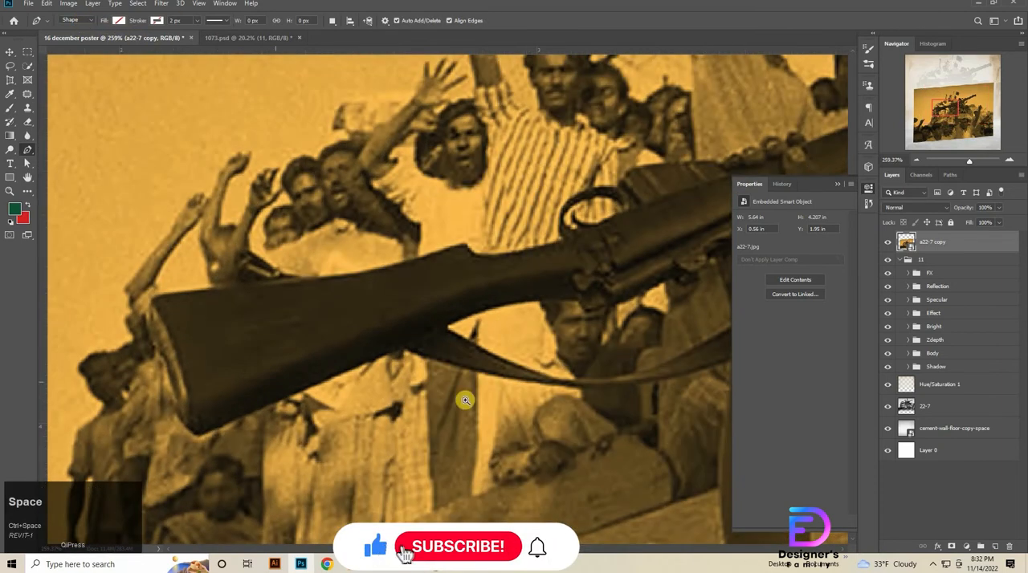
drag(477, 397, 393, 360)
drag(582, 346, 357, 371)
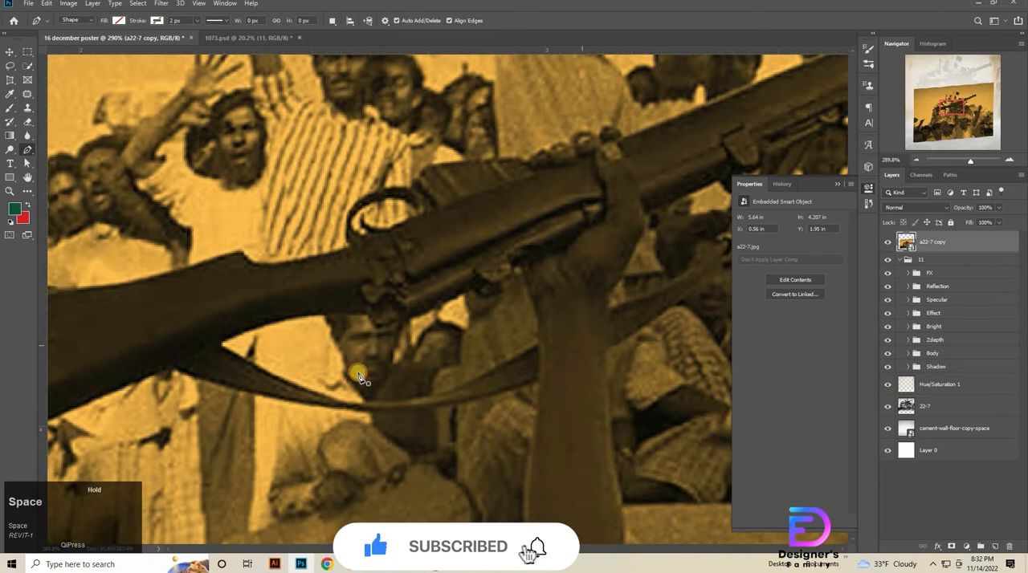
click(224, 347)
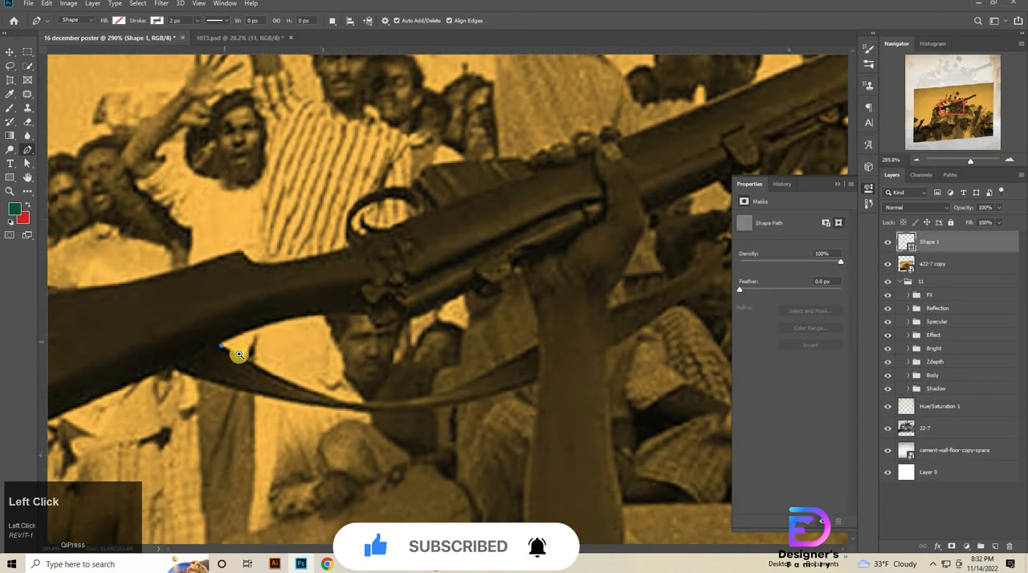
ctrl+click(218, 340)
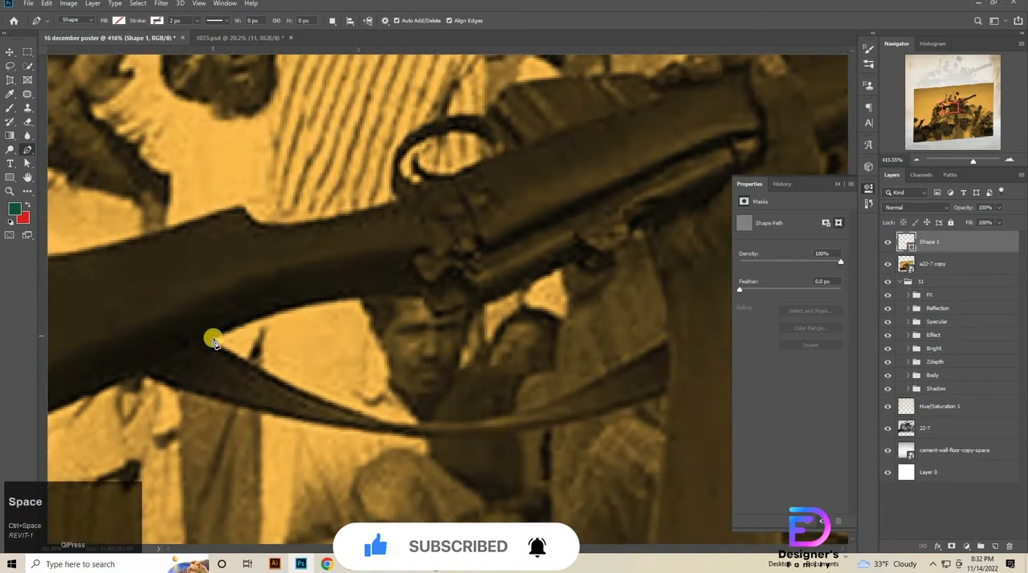
drag(339, 303, 522, 292)
alt+click(361, 298)
click(419, 298)
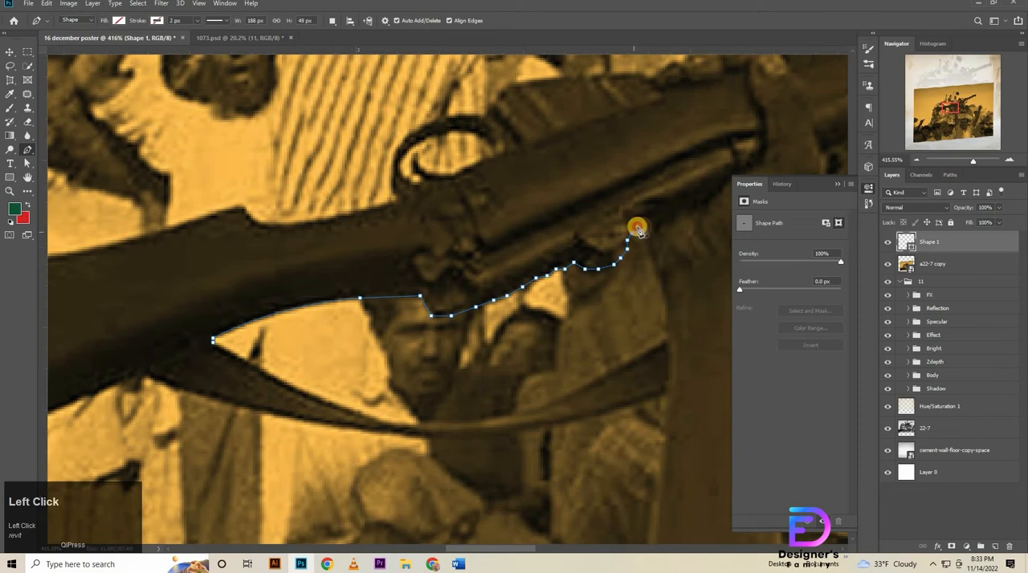
Continue the path down the edge of the raised arm to where it meets the rifle strap.
click(651, 254)
click(654, 266)
click(660, 277)
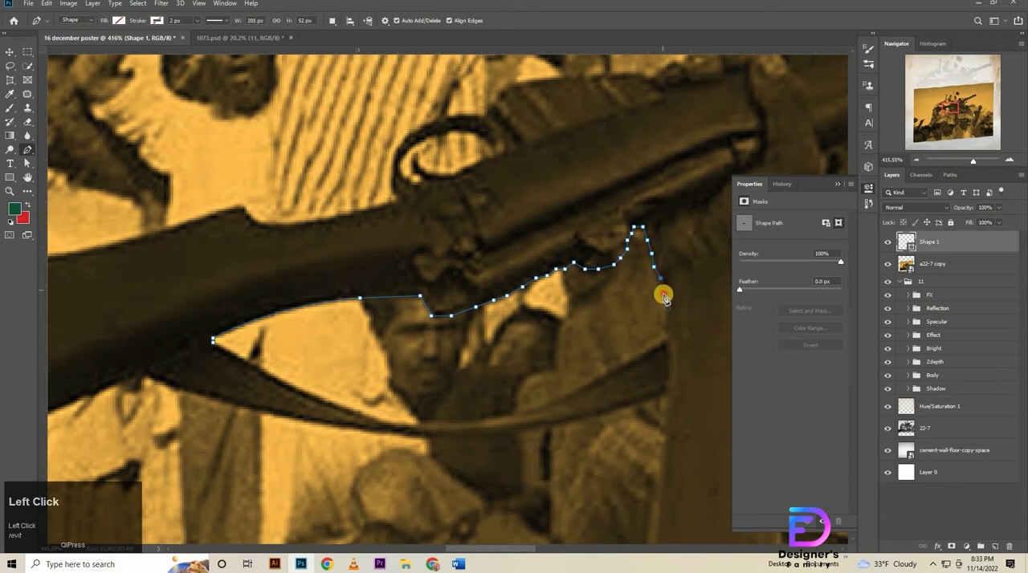
click(663, 294)
click(668, 318)
click(666, 340)
Trace the path back along the strap's upper edge and close it at the starting point.
click(640, 359)
click(599, 379)
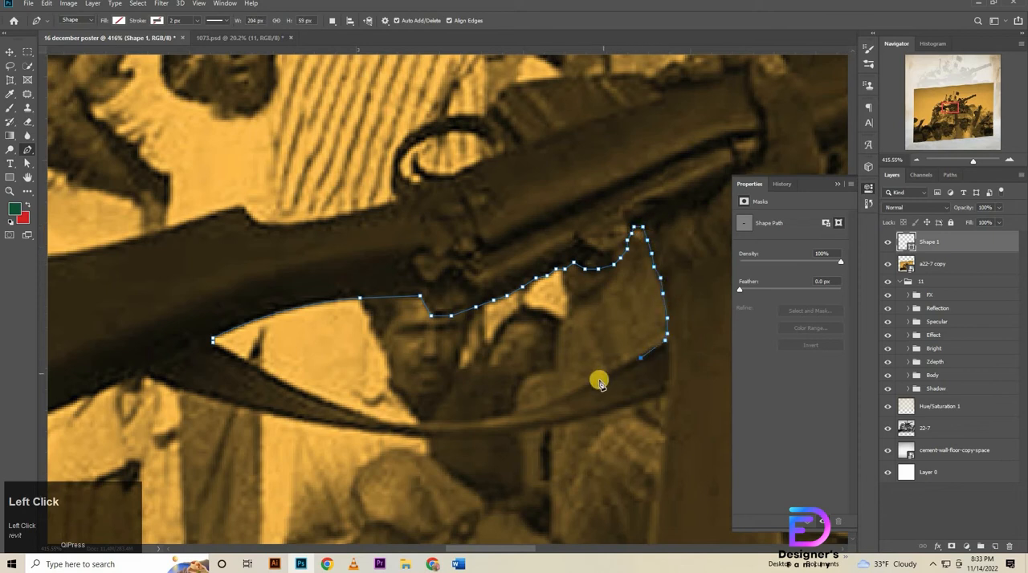
click(539, 405)
click(505, 416)
click(475, 420)
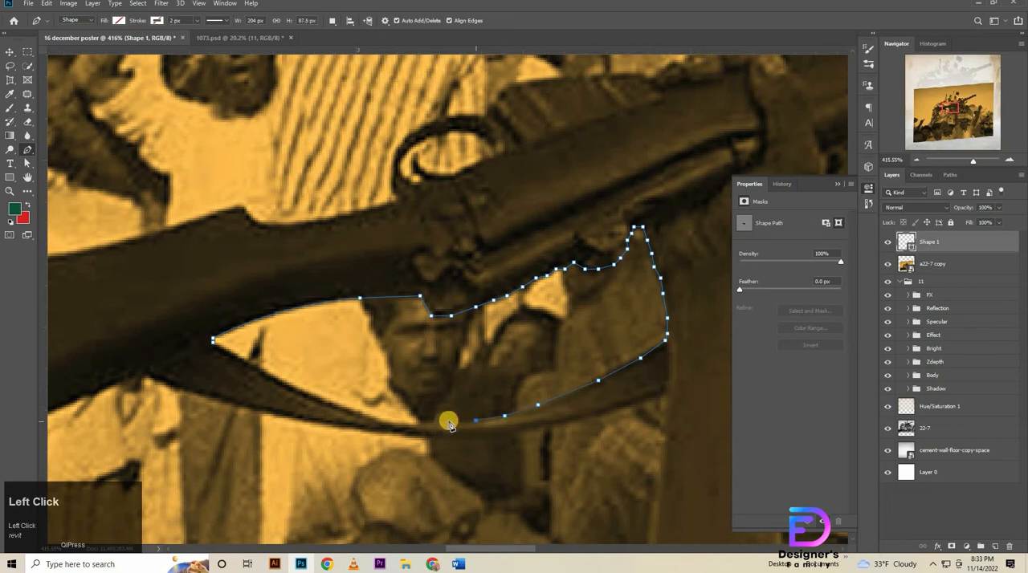
click(437, 422)
click(418, 423)
key(ctrl+z)
click(418, 426)
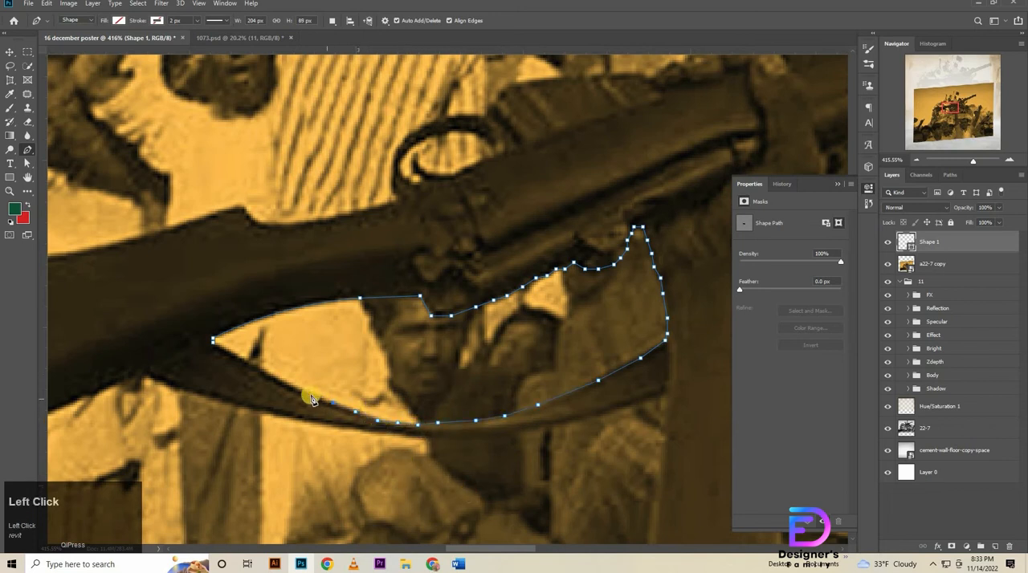
key(Up)
click(281, 389)
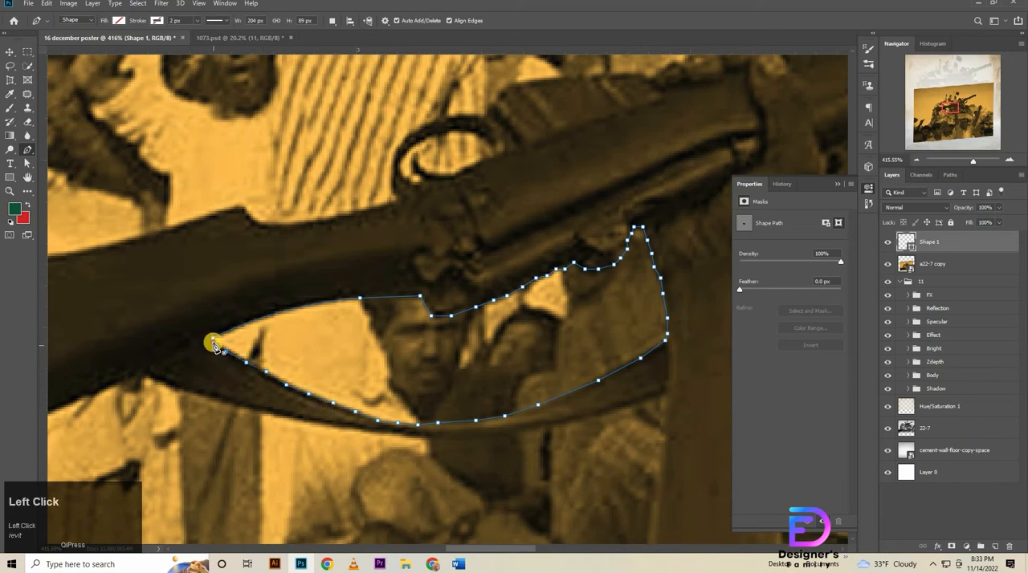
Turn the closed path into a selection and try to delete the selected area from the a22-7 copy layer.
right_click(325, 116)
click(379, 163)
click(575, 148)
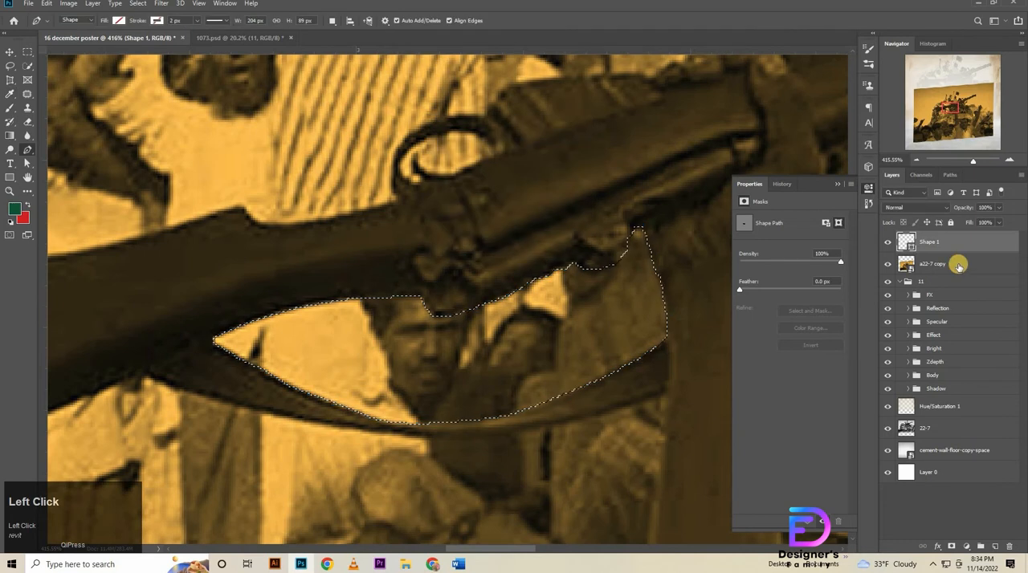
click(958, 267)
key(Delete)
click(500, 208)
Rasterize the a22-7 copy layer for the Eraser tool and set a 180 px eraser with maximum hardness.
click(27, 122)
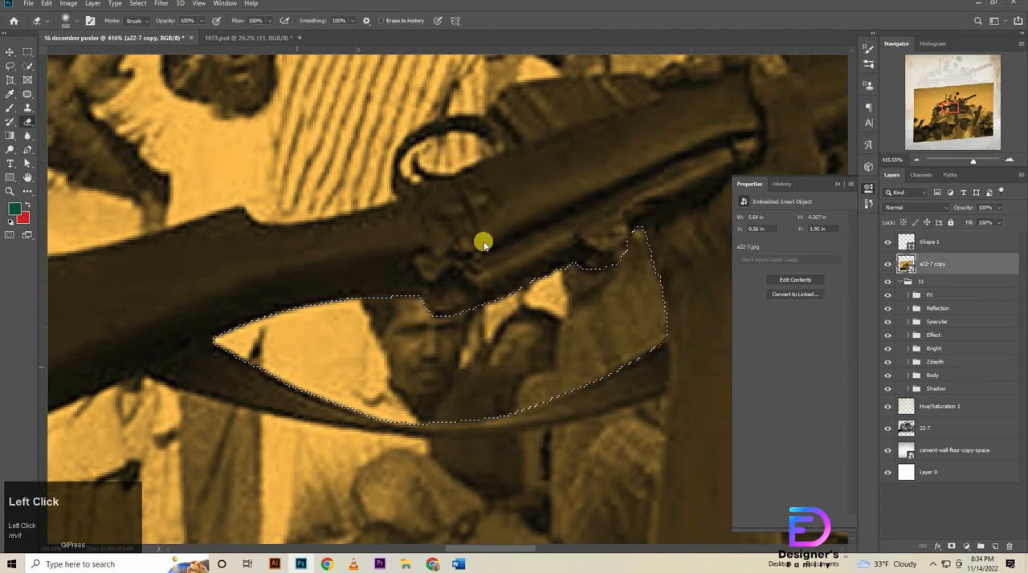
click(498, 215)
right_click(342, 278)
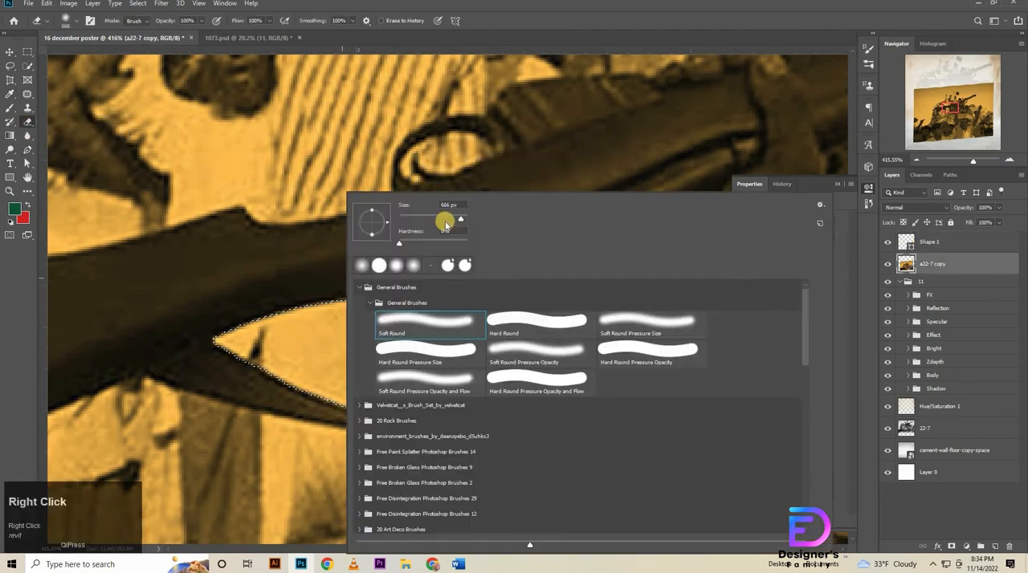
click(447, 217)
drag(399, 244, 466, 241)
Erase the photo inside the selected gap between the rifle and its strap, and clear the selection.
click(341, 329)
mouse_move(352, 330)
mouse_down()
mouse_move(435, 329)
mouse_move(632, 281)
mouse_move(529, 224)
mouse_move(551, 219)
mouse_move(302, 312)
mouse_move(231, 288)
mouse_move(354, 287)
mouse_move(532, 226)
mouse_move(339, 266)
mouse_move(564, 253)
mouse_move(302, 277)
mouse_move(429, 298)
mouse_up()
key(ctrl+d)
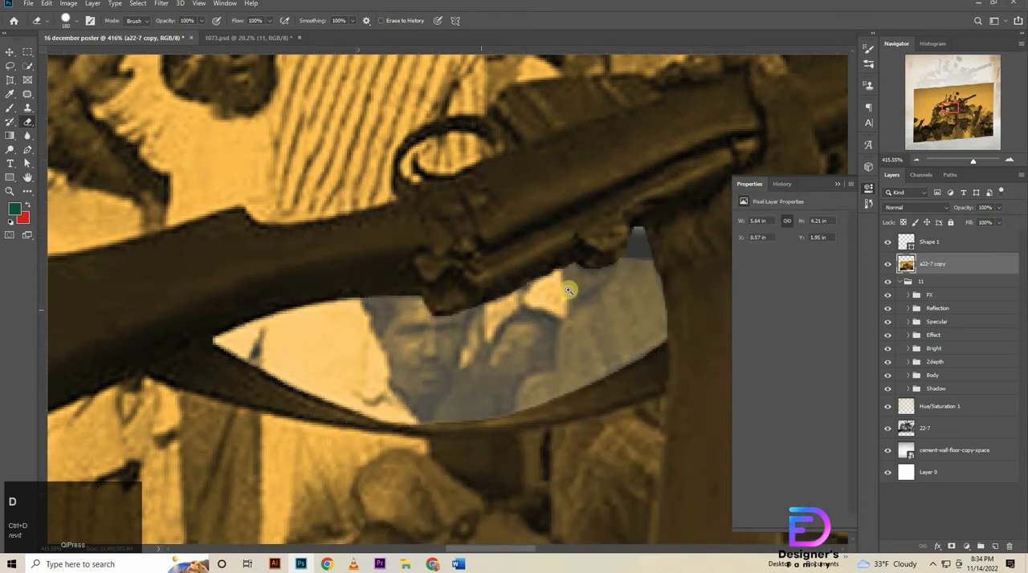
Start a new Pen path across the raised forearm, trace up its edge, and follow the lower edge of the strap.
drag(567, 290, 141, 83)
click(28, 150)
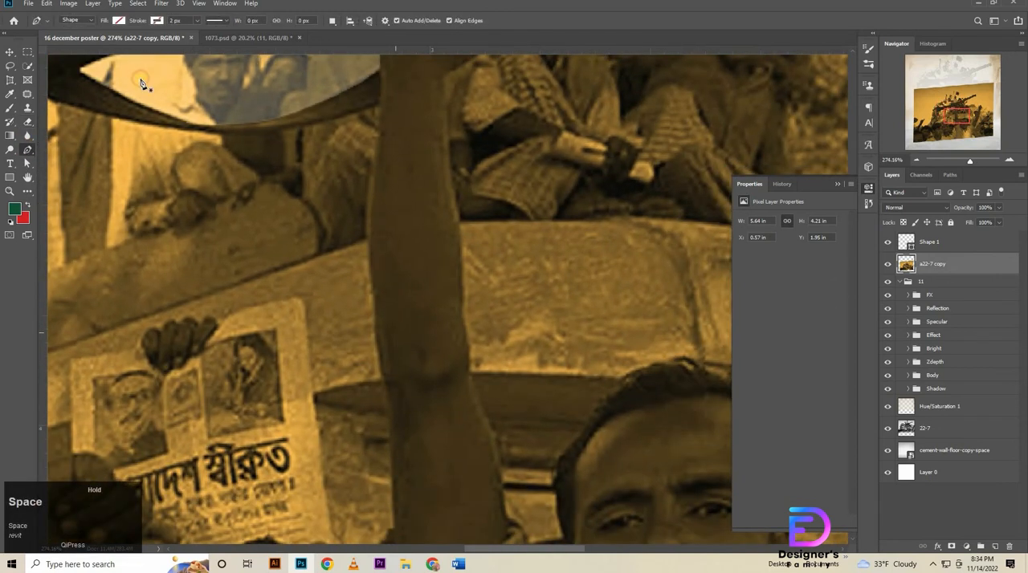
click(463, 223)
click(368, 238)
mouse_move(377, 229)
mouse_down()
mouse_move(376, 294)
mouse_move(390, 173)
mouse_move(184, 207)
mouse_move(100, 198)
mouse_up()
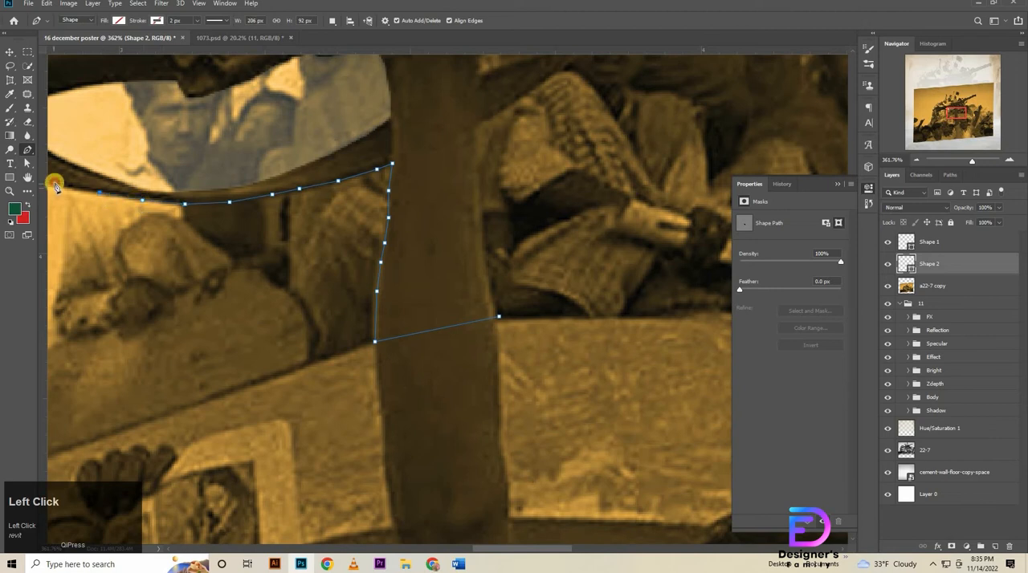
click(54, 185)
Continue the path along the strap's lower edge to where it meets the rifle stock.
drag(117, 289, 527, 369)
click(414, 256)
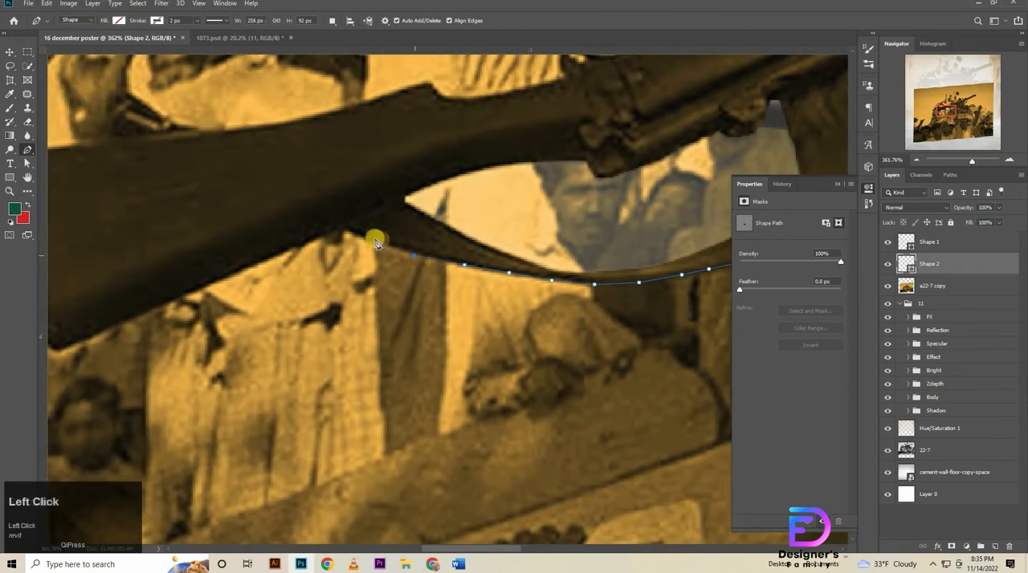
click(371, 241)
click(346, 229)
click(310, 238)
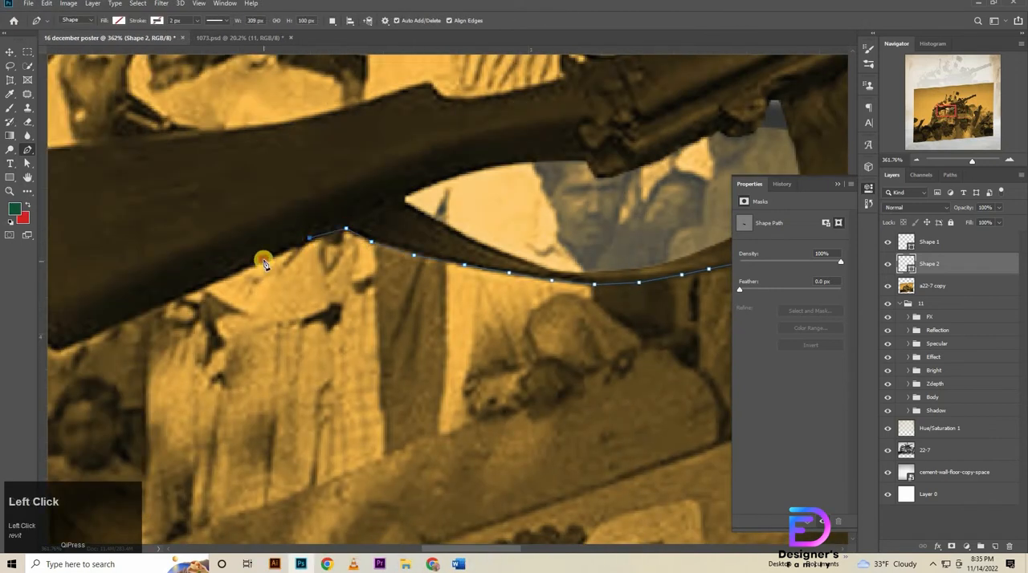
Trace the underside of the rifle stock toward the butt.
click(262, 259)
click(216, 281)
click(179, 297)
click(131, 318)
click(84, 338)
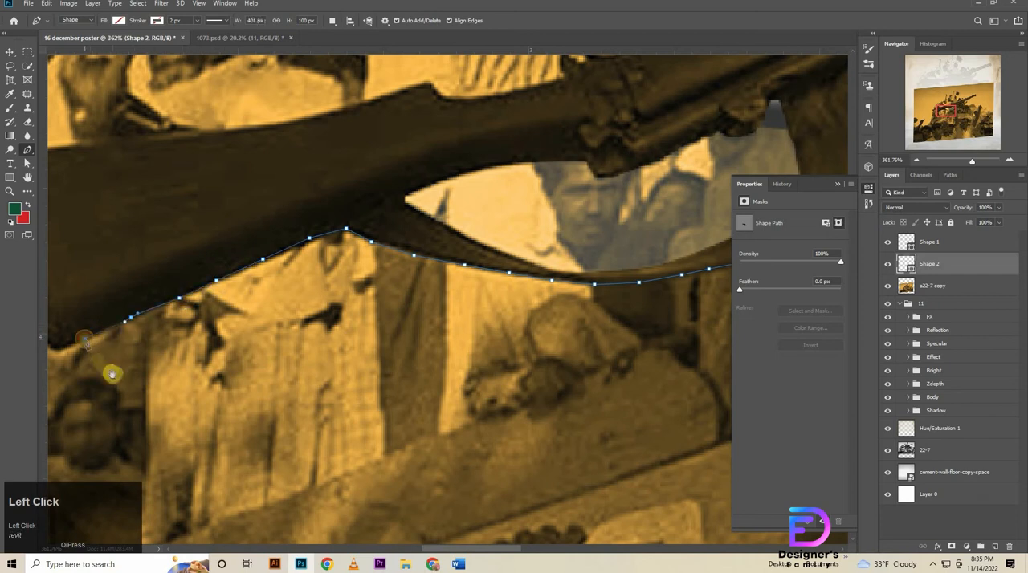
Trace the path around the lower corner of the rifle butt and up its end face to the upper corner.
drag(111, 373, 500, 411)
click(434, 387)
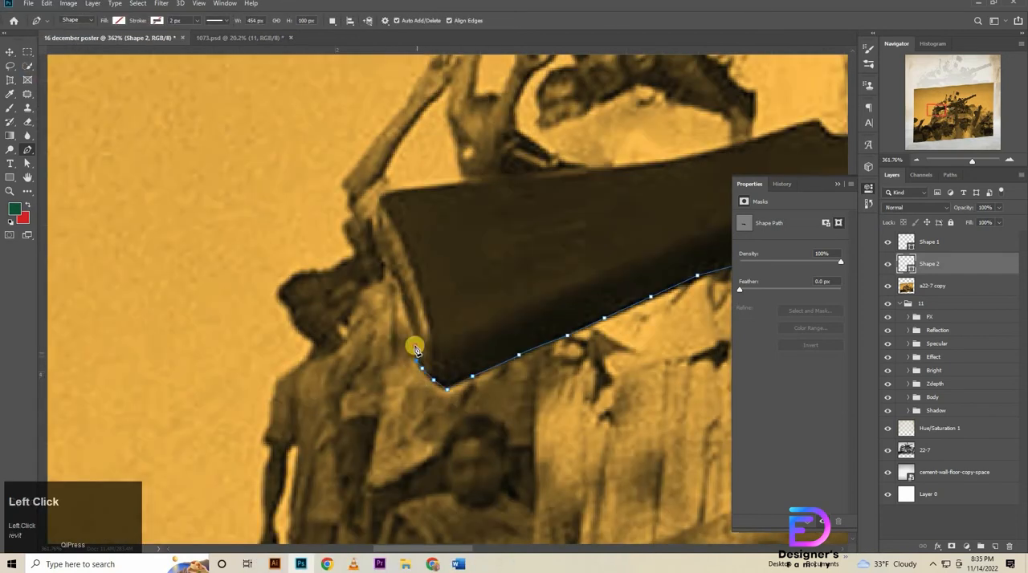
click(415, 347)
click(397, 288)
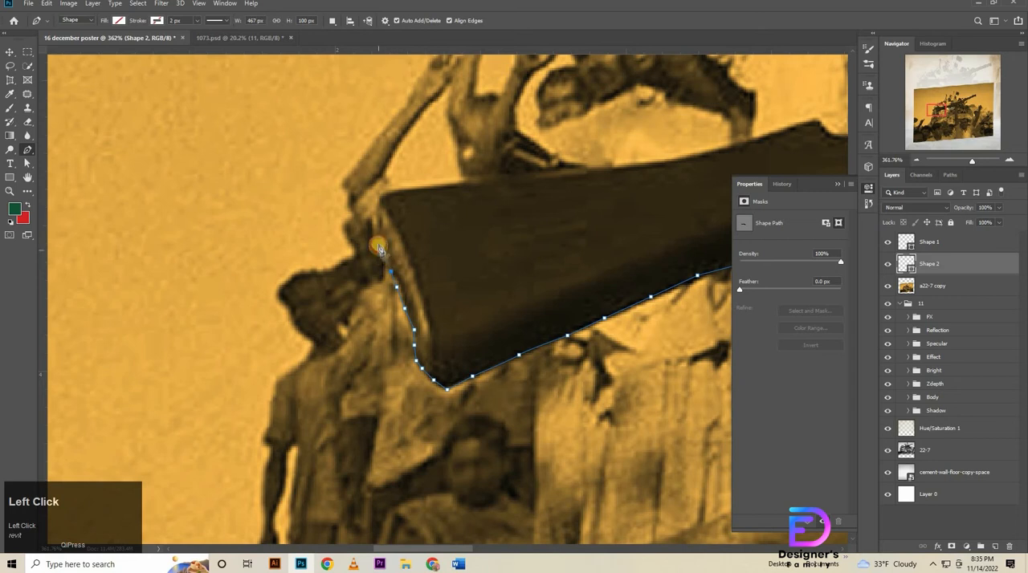
click(383, 193)
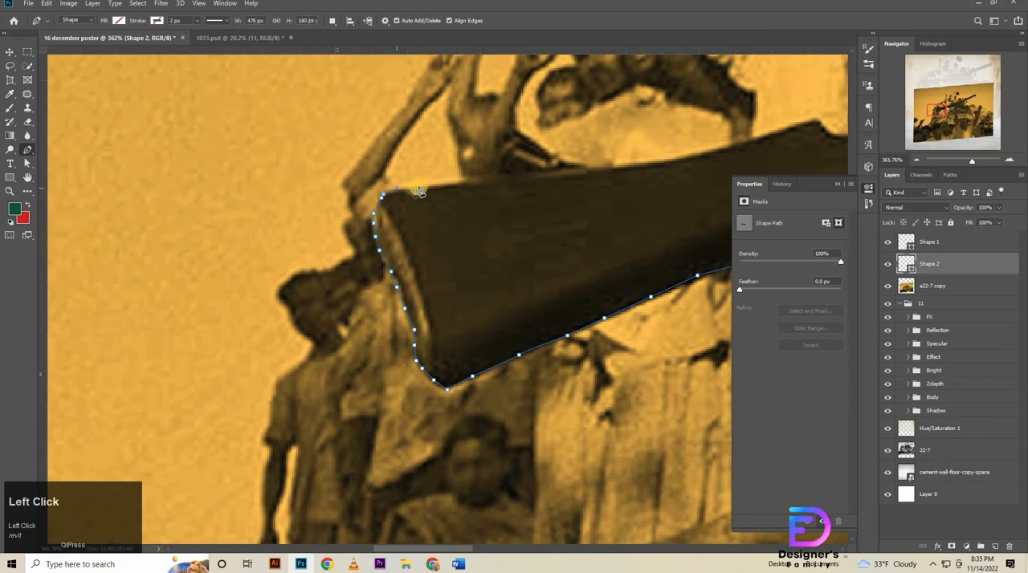
Extend the path along the upper edge of the stock from the butt toward the notch.
click(422, 186)
click(465, 182)
click(526, 176)
drag(603, 185, 249, 315)
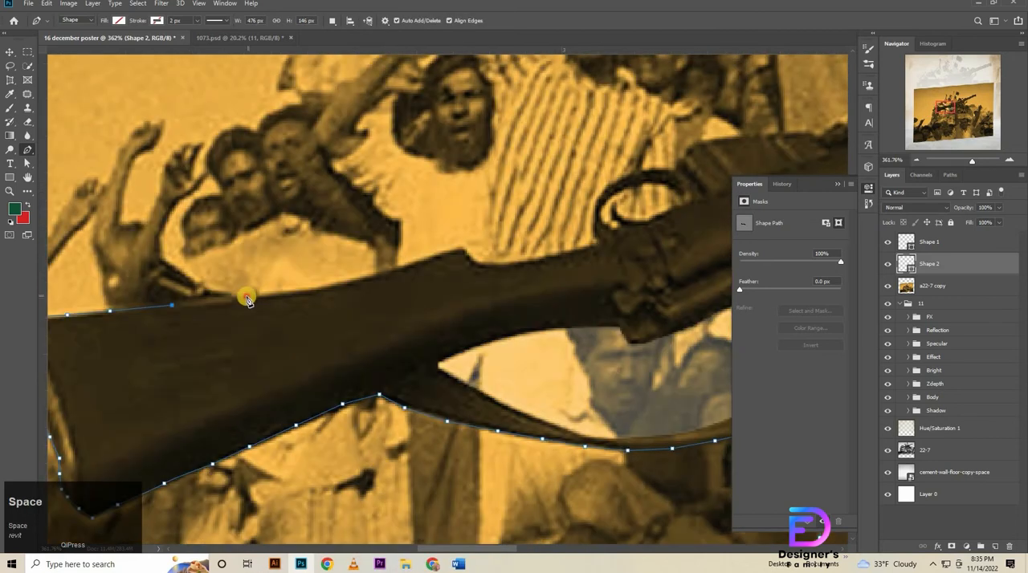
click(246, 295)
click(322, 286)
click(374, 274)
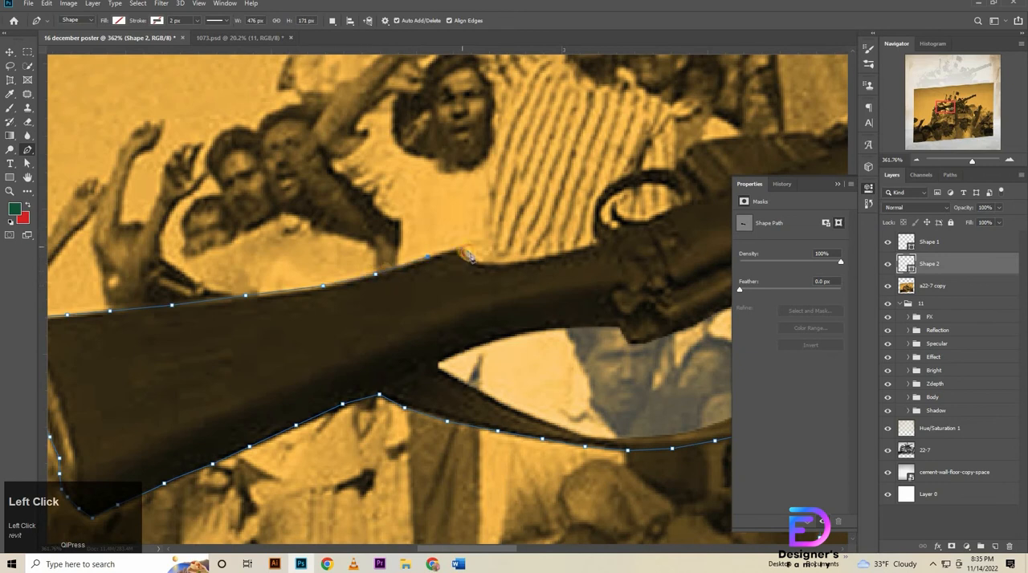
Trace the path past the stock's notch and around the outer edge of the trigger guard.
drag(480, 268, 298, 277)
click(292, 271)
click(345, 270)
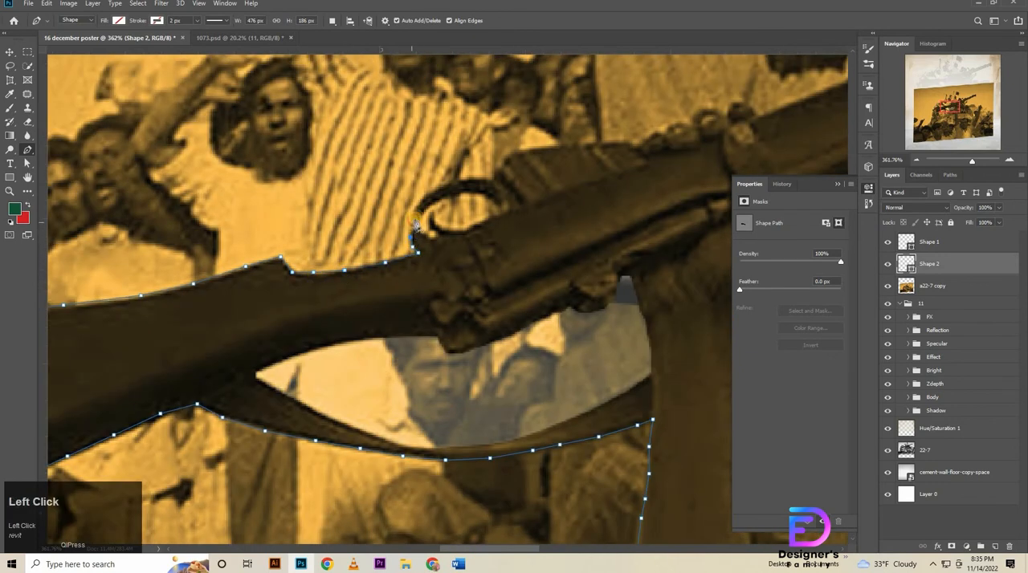
click(420, 200)
click(434, 191)
click(449, 183)
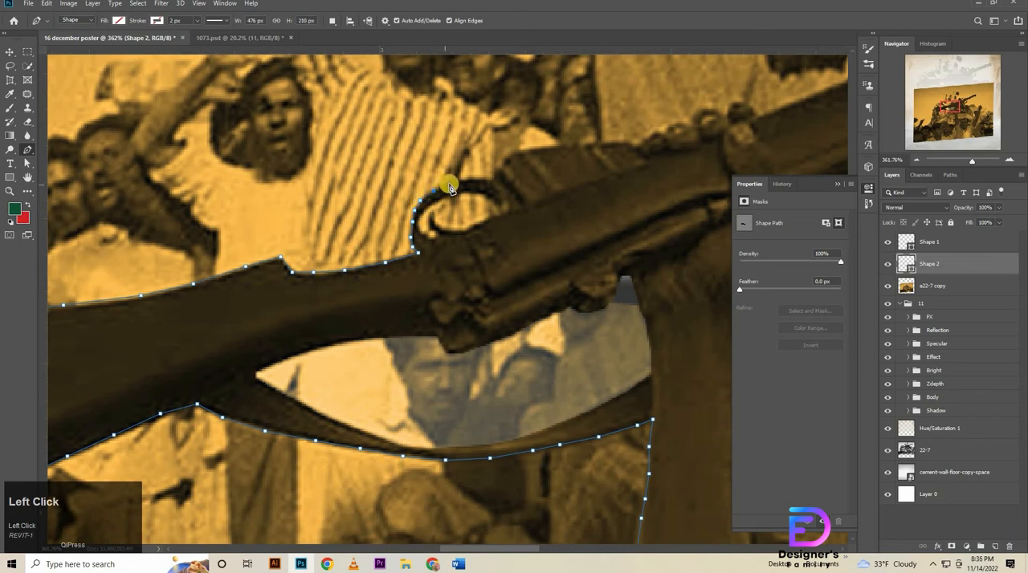
click(467, 178)
click(488, 179)
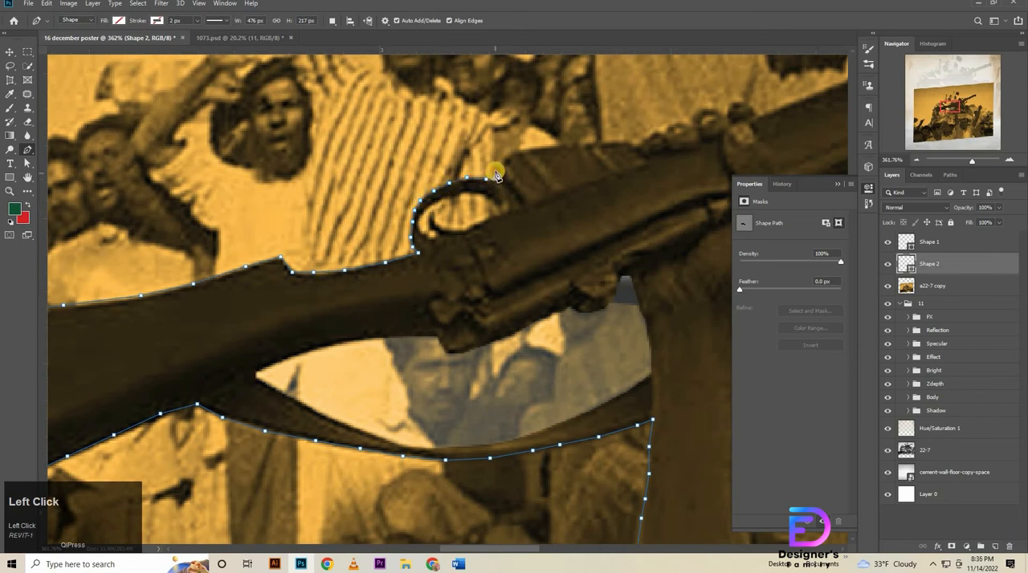
Continue the path over the magazine and around the fingers gripping the rifle.
click(519, 150)
click(564, 148)
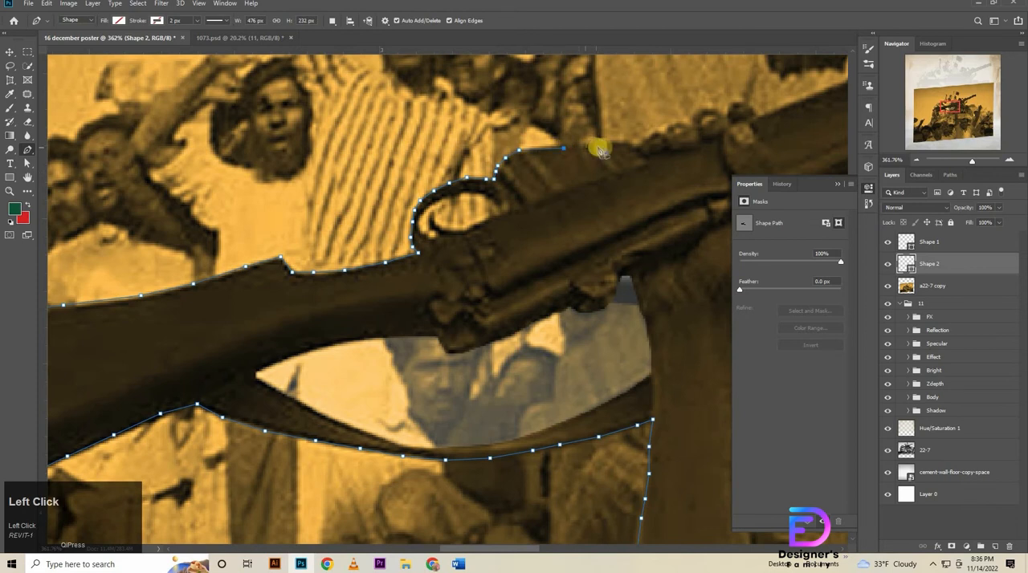
click(591, 146)
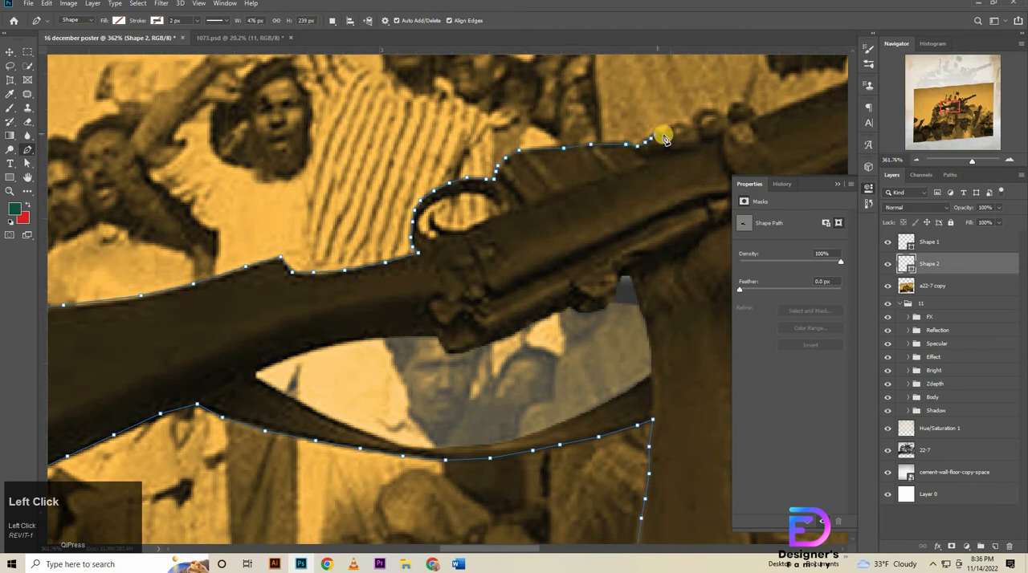
click(662, 134)
click(666, 128)
click(676, 124)
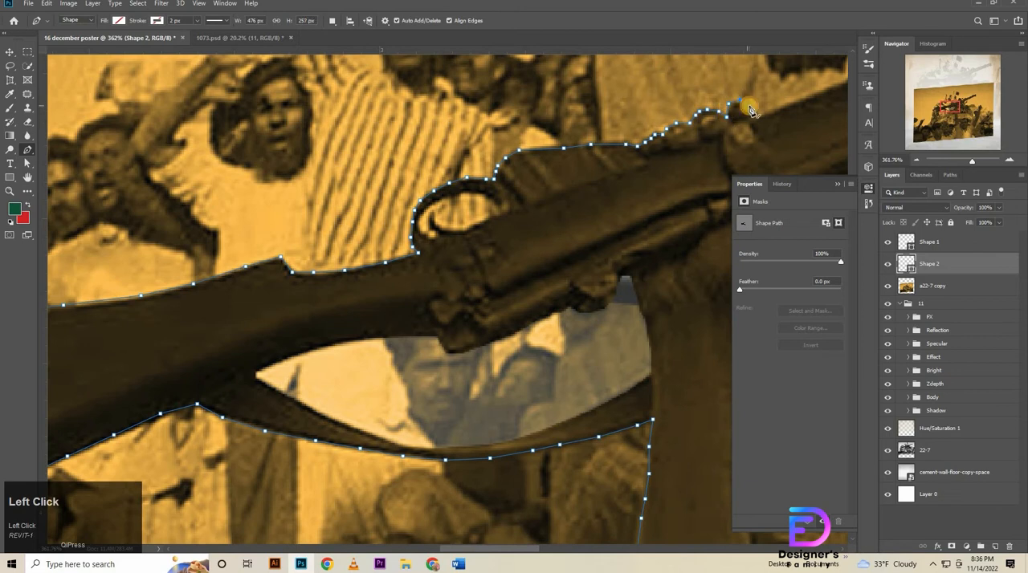
click(754, 111)
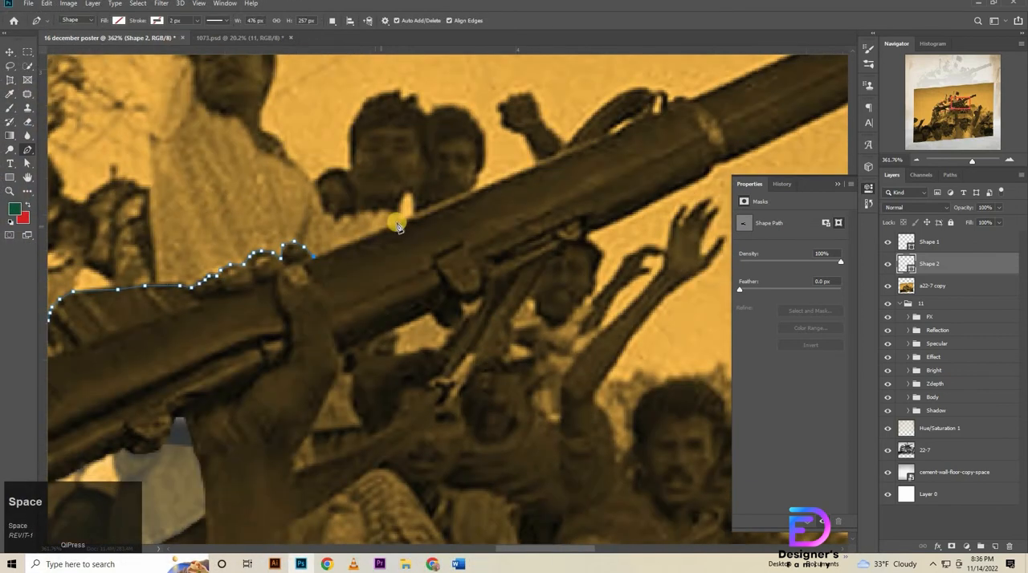
Trace the rifle's upper edge past the gripping hand and around the small strap loop on the barrel.
click(493, 182)
click(568, 152)
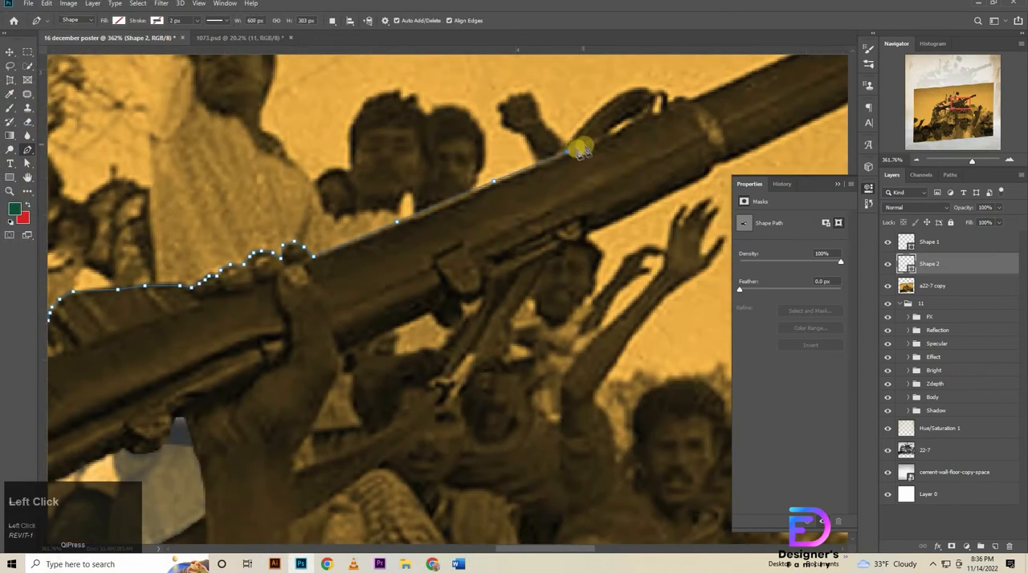
click(578, 130)
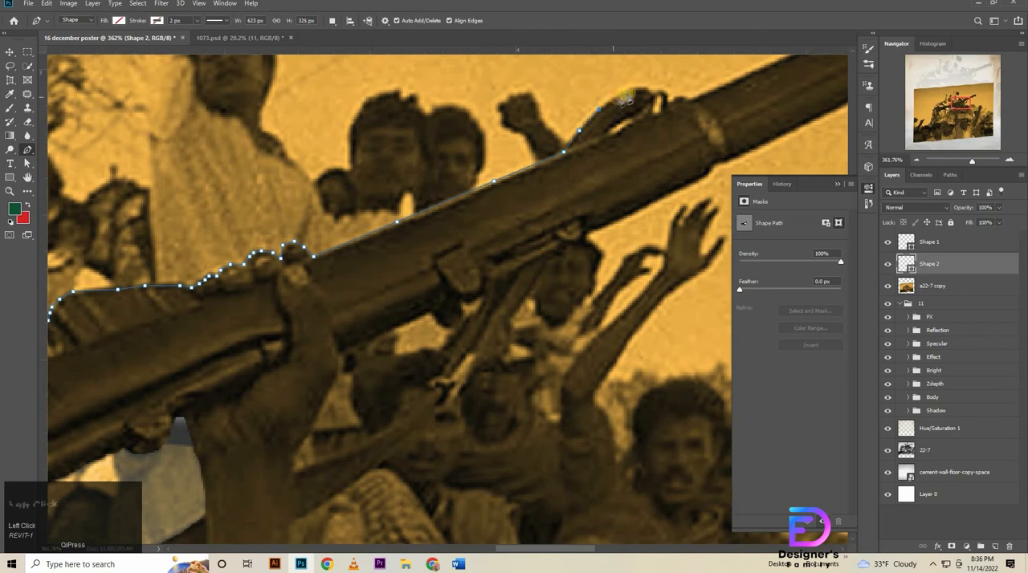
click(640, 89)
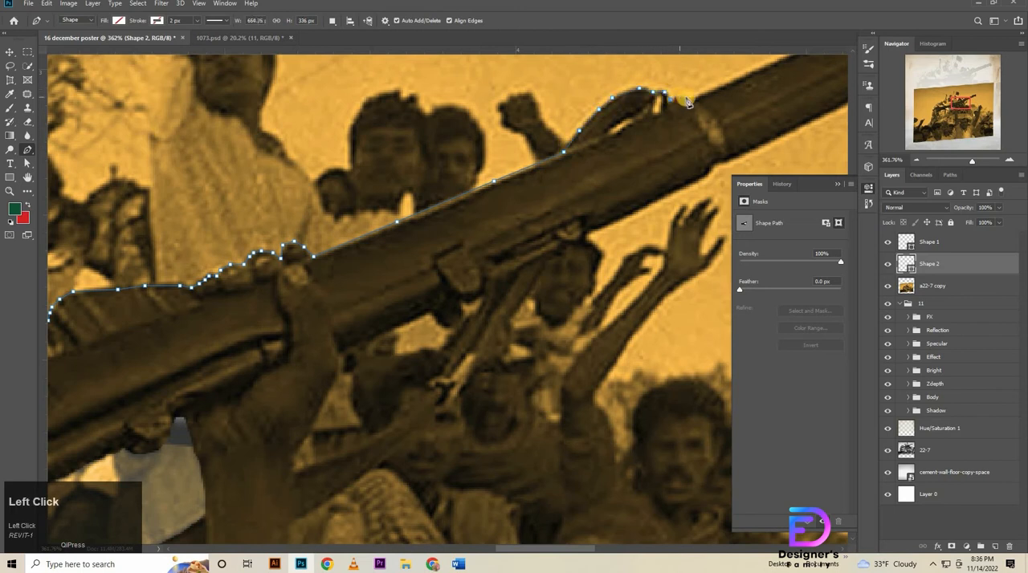
click(692, 100)
drag(692, 99, 366, 273)
Continue the path along the barrel's upper edge and around the sight bumps near the muzzle.
click(428, 244)
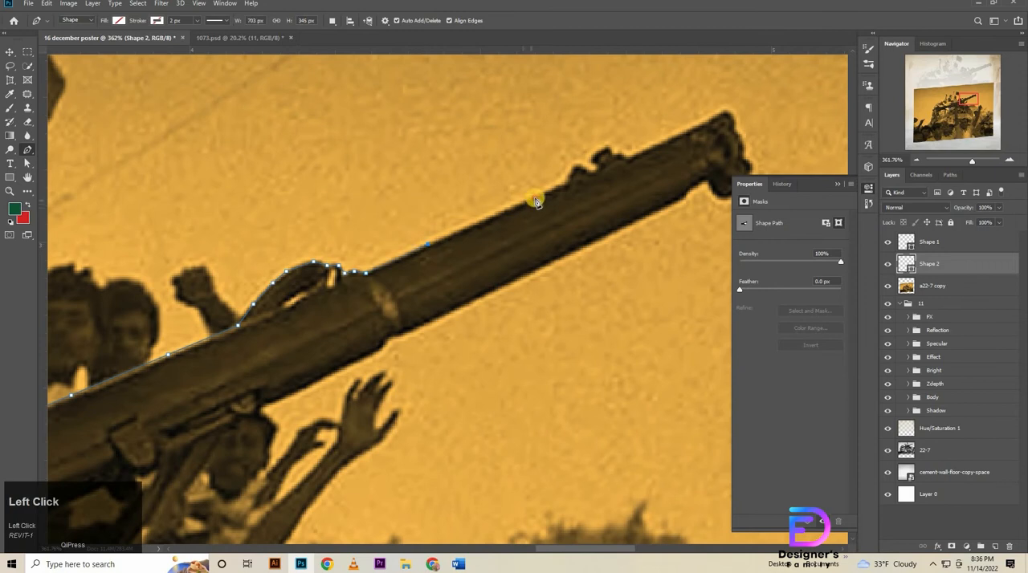
click(534, 198)
click(567, 182)
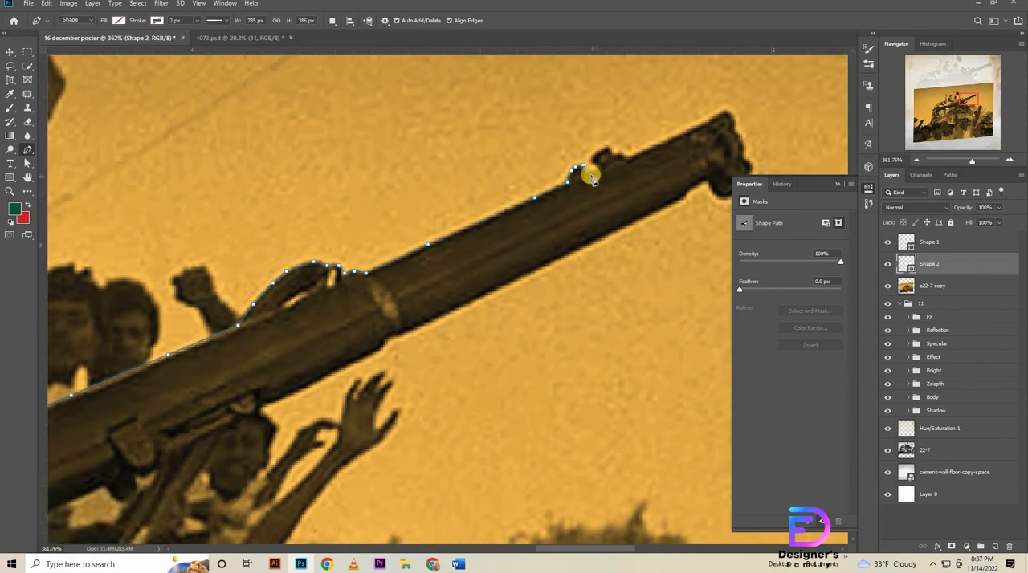
click(598, 174)
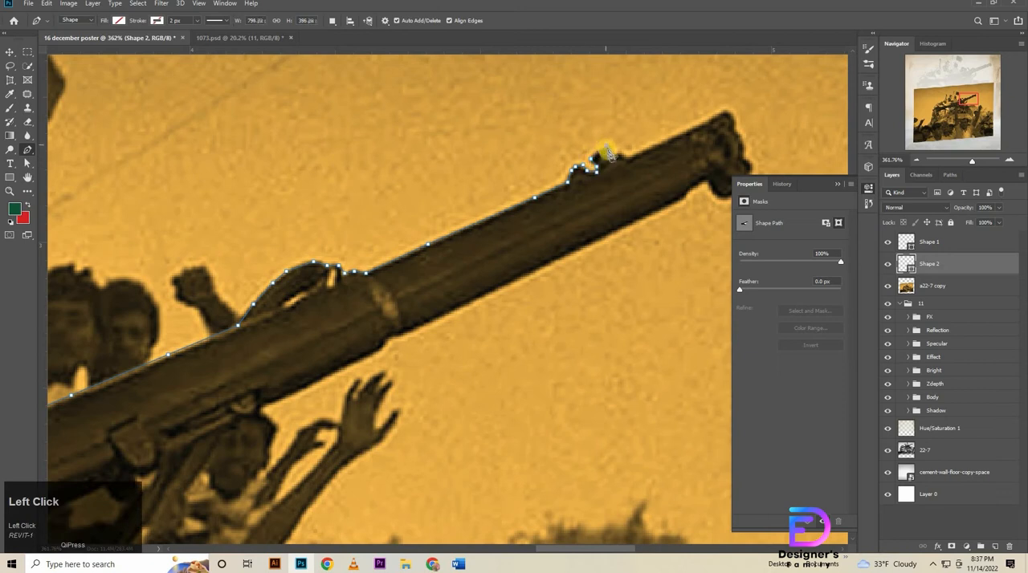
click(702, 124)
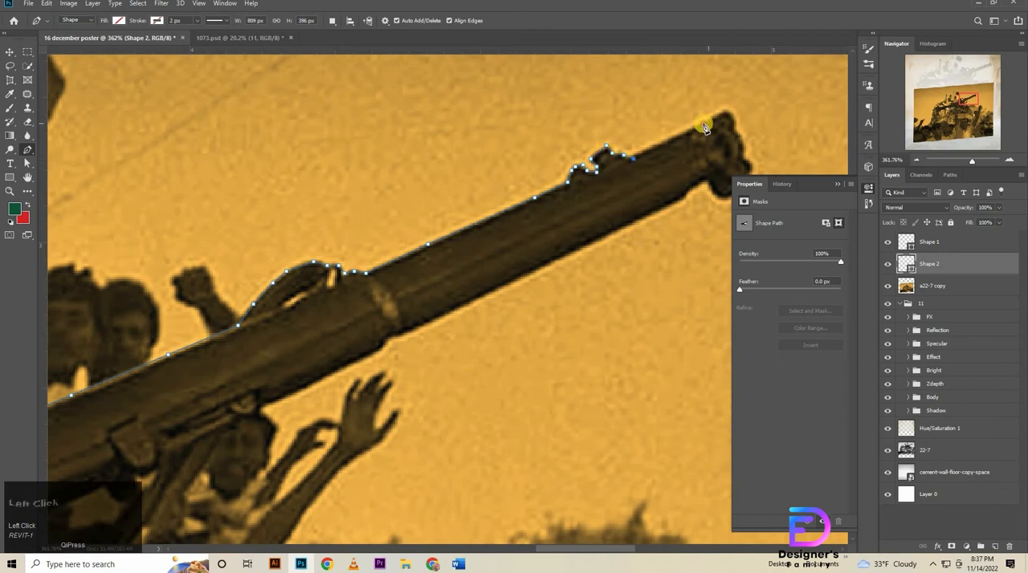
Trace the path around the muzzle end of the rifle to its lower side.
click(725, 115)
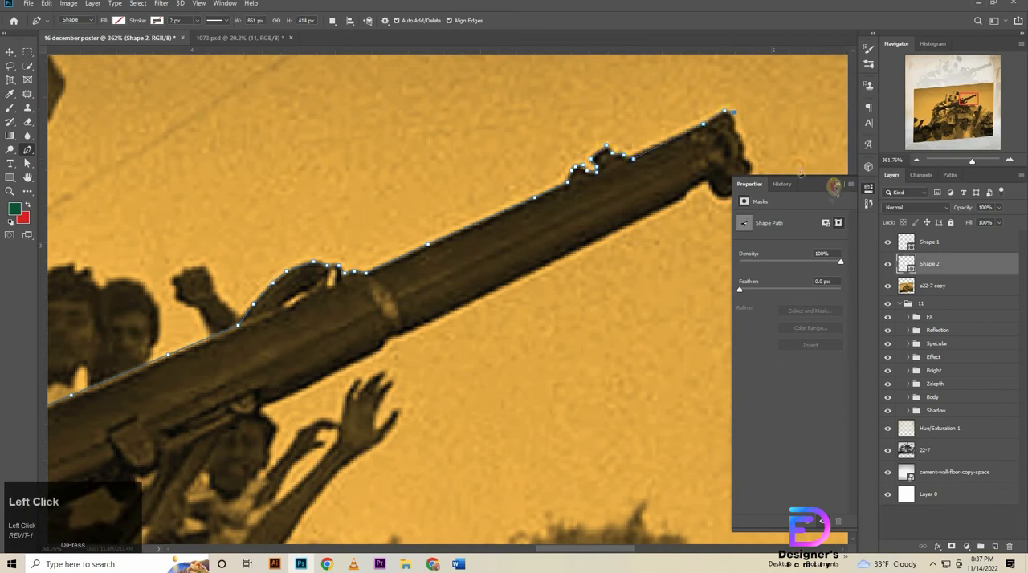
click(738, 134)
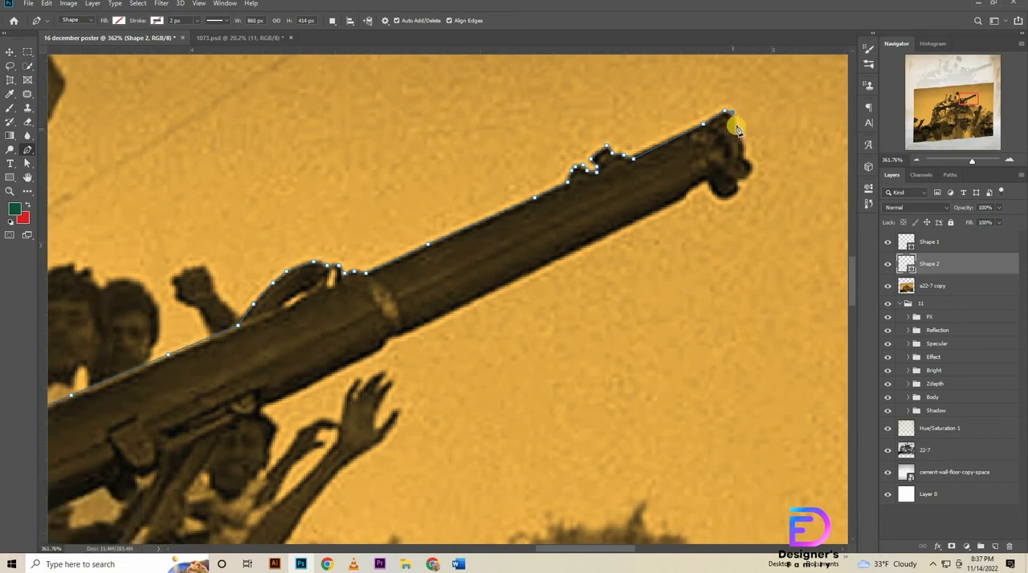
click(737, 130)
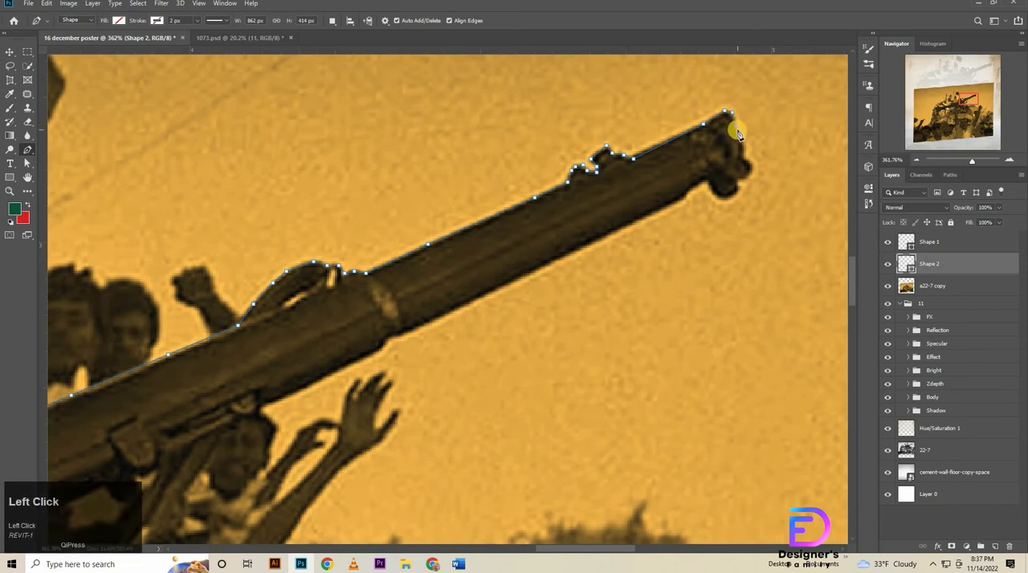
click(733, 193)
click(720, 200)
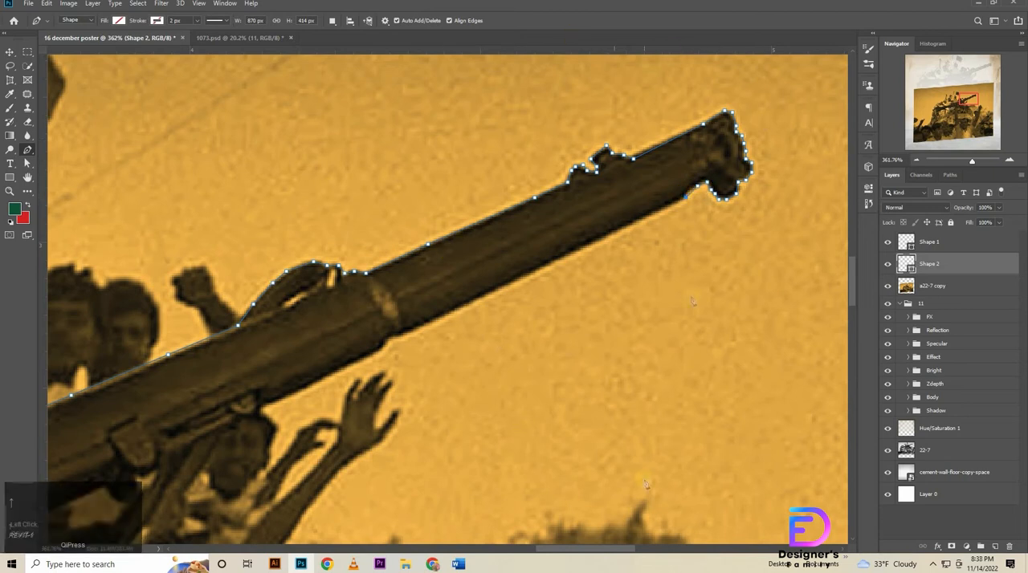
Trace the barrel's lower edge back from the muzzle to the metal collar.
click(599, 242)
click(525, 277)
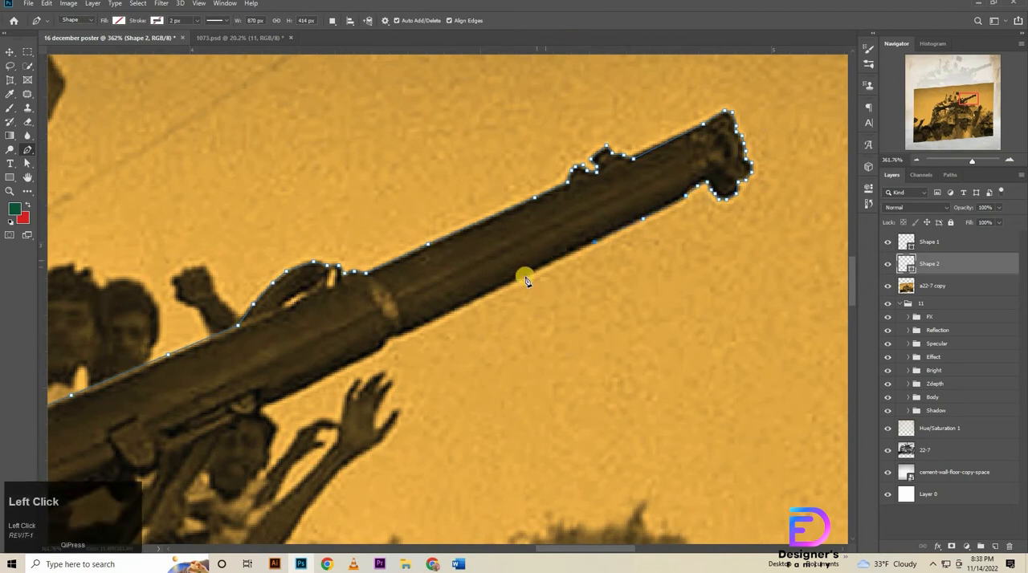
click(474, 302)
click(402, 335)
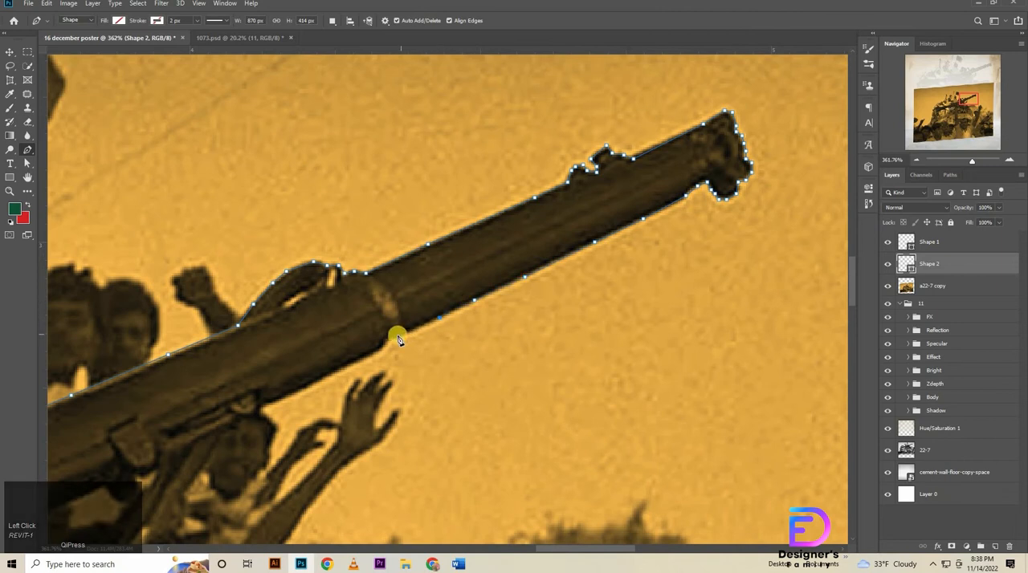
click(388, 338)
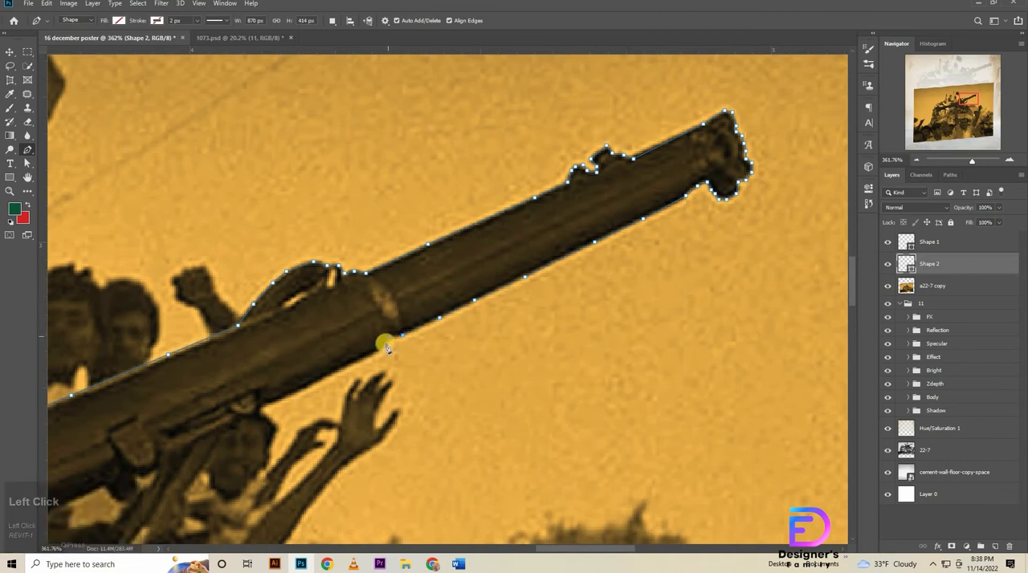
Continue the path from the collar along the rifle's underside to the face below it, replacing the misplaced last point.
click(381, 346)
click(341, 371)
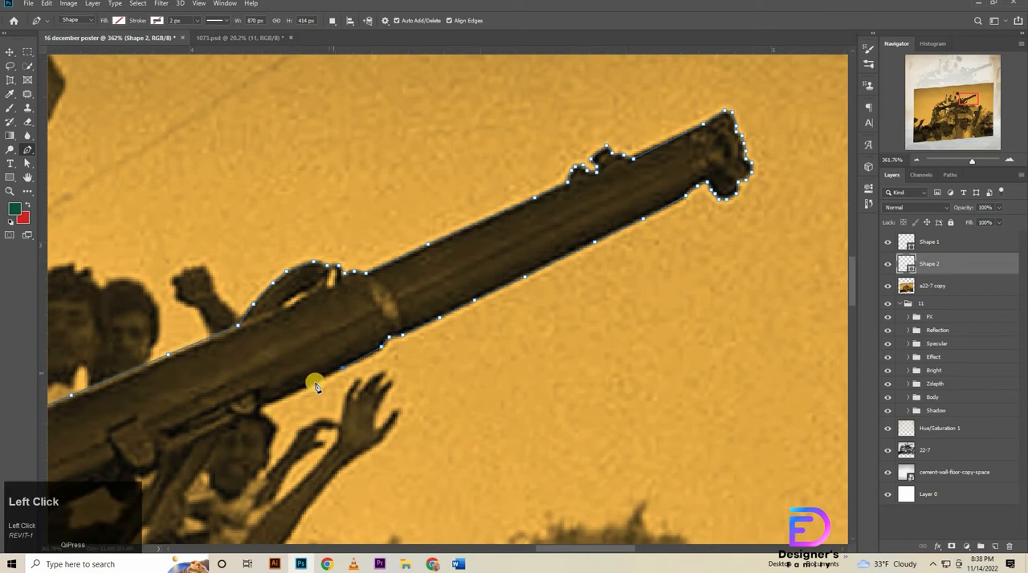
click(290, 396)
click(269, 404)
drag(271, 483, 603, 247)
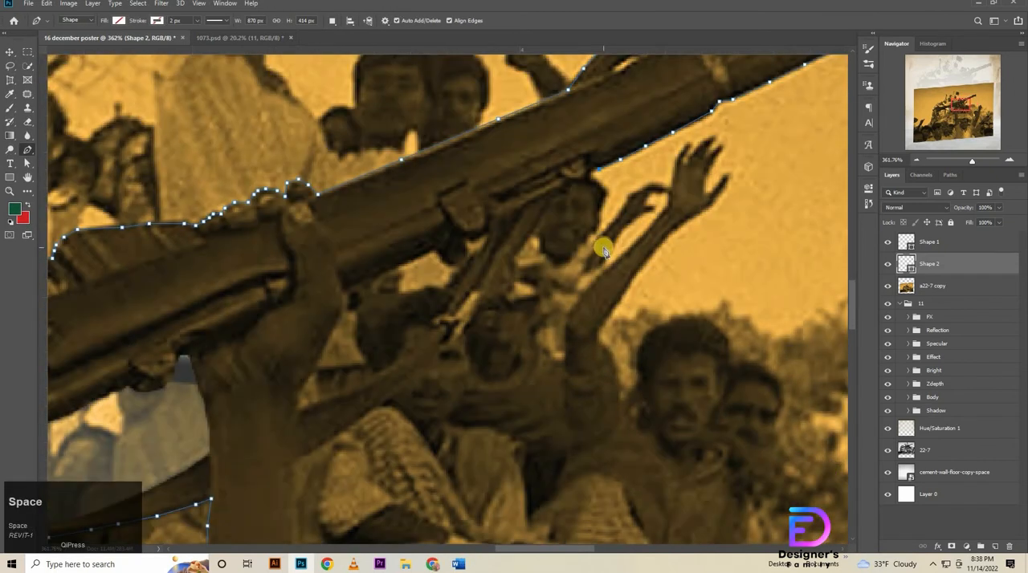
click(597, 169)
key(ctrl+z)
click(590, 174)
Trace the path down the outer edge of the dark limb hanging beneath the rifle, beside the man's face.
click(560, 192)
click(547, 209)
click(531, 232)
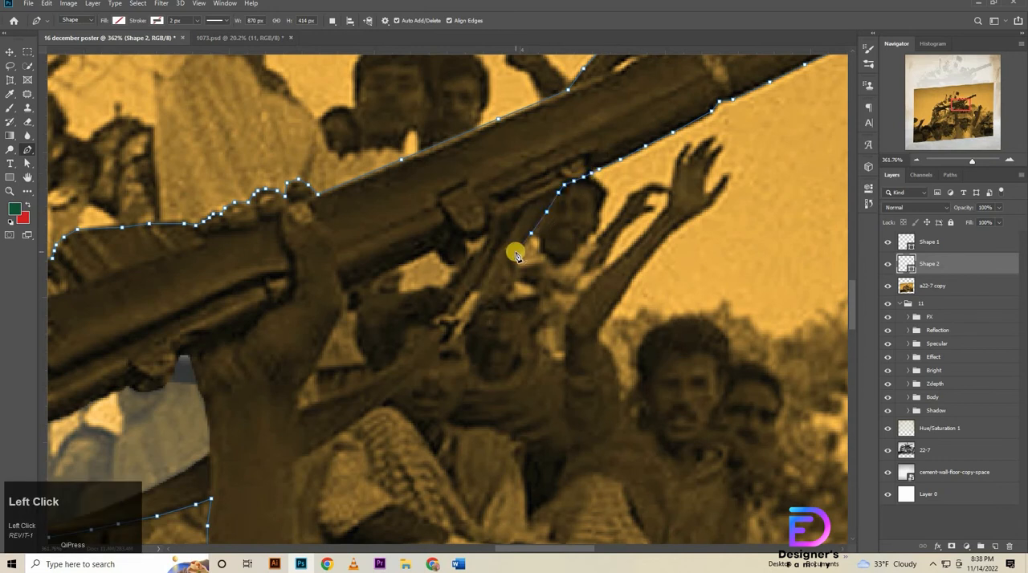
click(516, 252)
click(491, 284)
click(476, 308)
click(462, 326)
Trace the path along the lower edge of the outstretched arm down to where it meets the upright forearm.
click(437, 355)
click(417, 377)
click(397, 389)
click(380, 403)
click(364, 415)
key(space)
drag(337, 468, 392, 255)
click(386, 223)
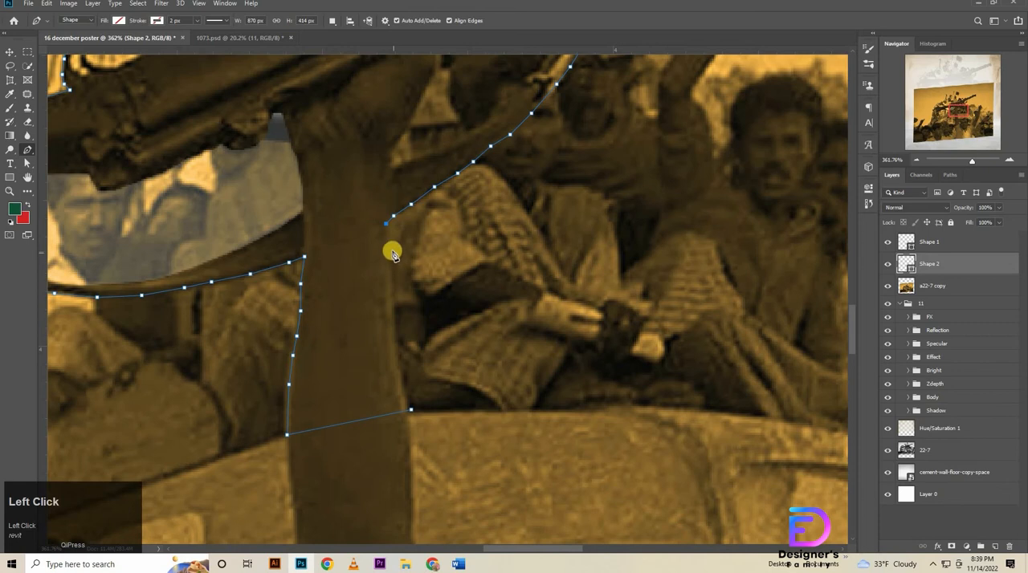
Trace down the right edge of the upright forearm and close the path at its starting point.
click(391, 251)
click(392, 282)
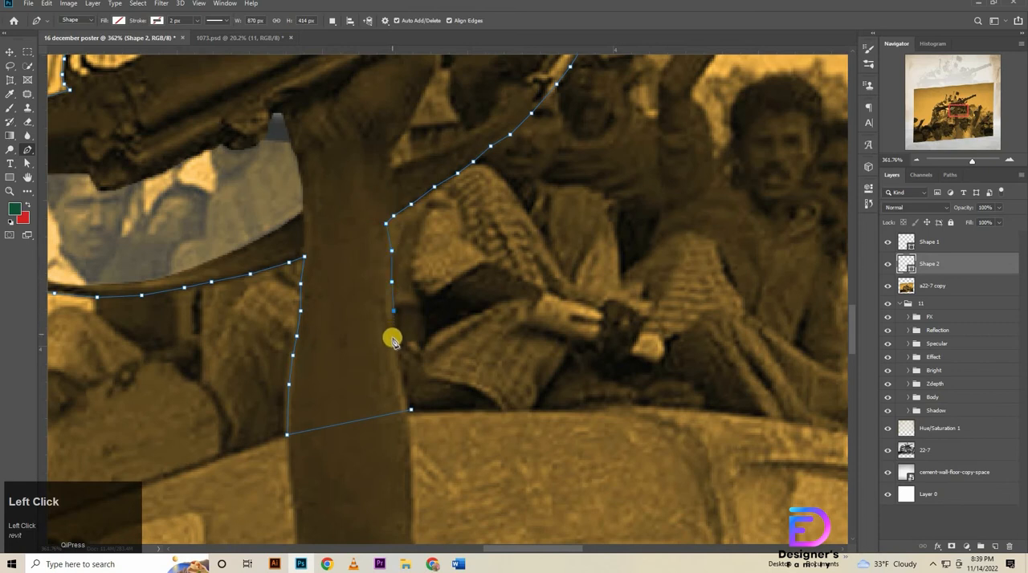
click(393, 338)
click(397, 361)
click(401, 380)
click(406, 399)
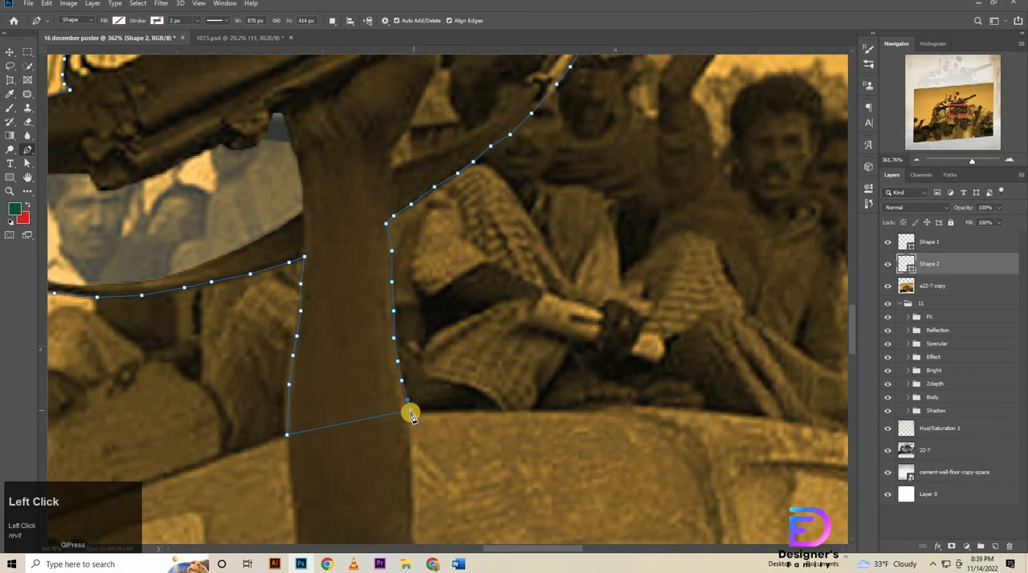
click(410, 413)
key(ctrl+z)
click(411, 412)
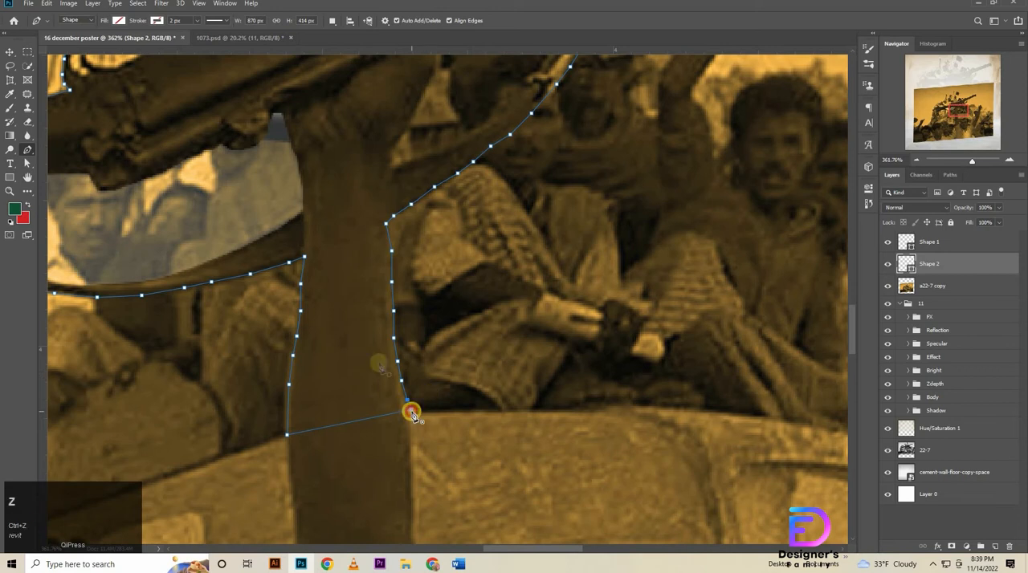
Turn the closed path into a selection with a 0-pixel feather and copy that area of the a22-7 copy layer to a new layer.
right_click(351, 323)
click(397, 126)
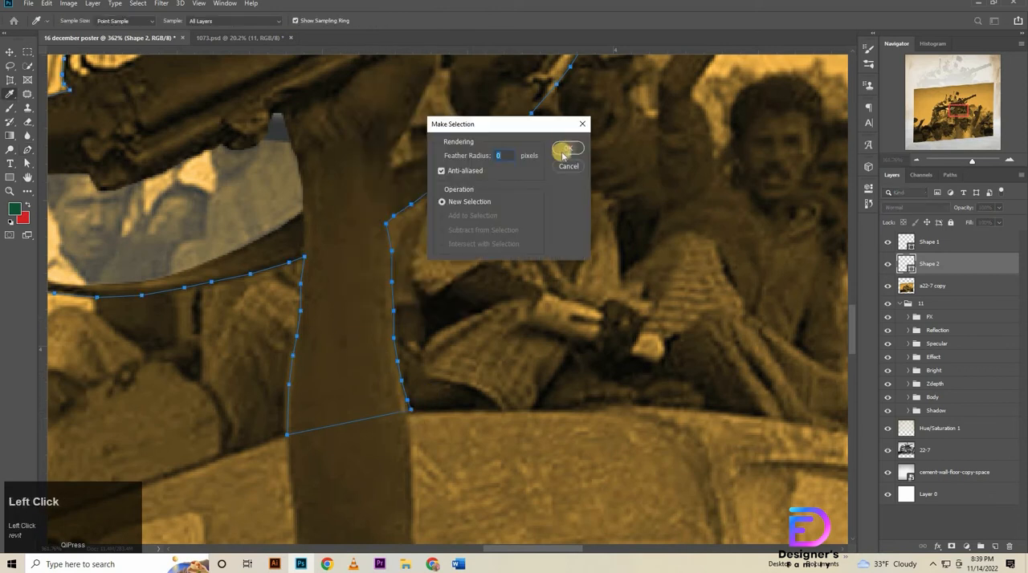
click(565, 151)
key(ctrl+j)
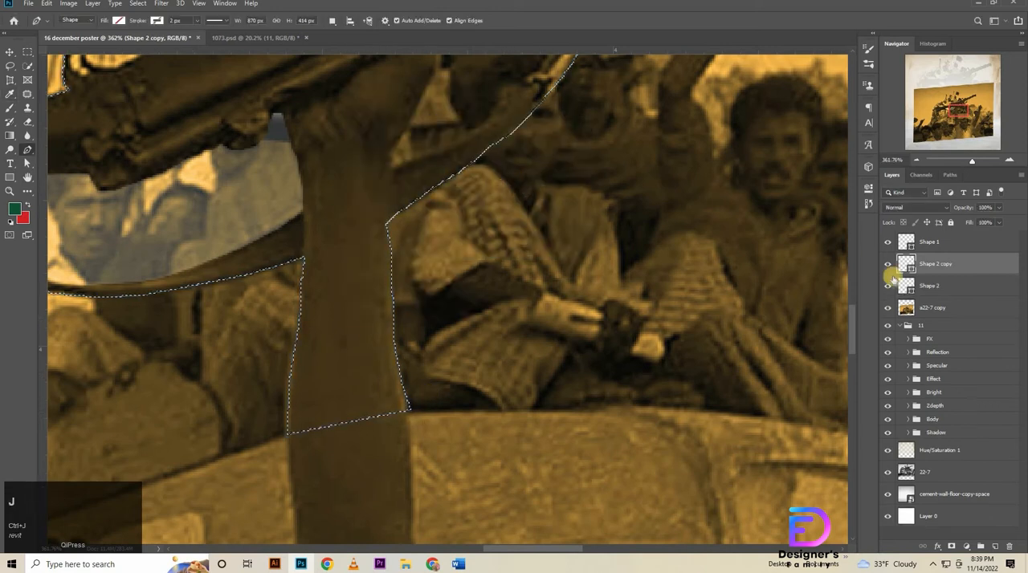
key(ctrl+z)
click(912, 293)
key(ctrl+j)
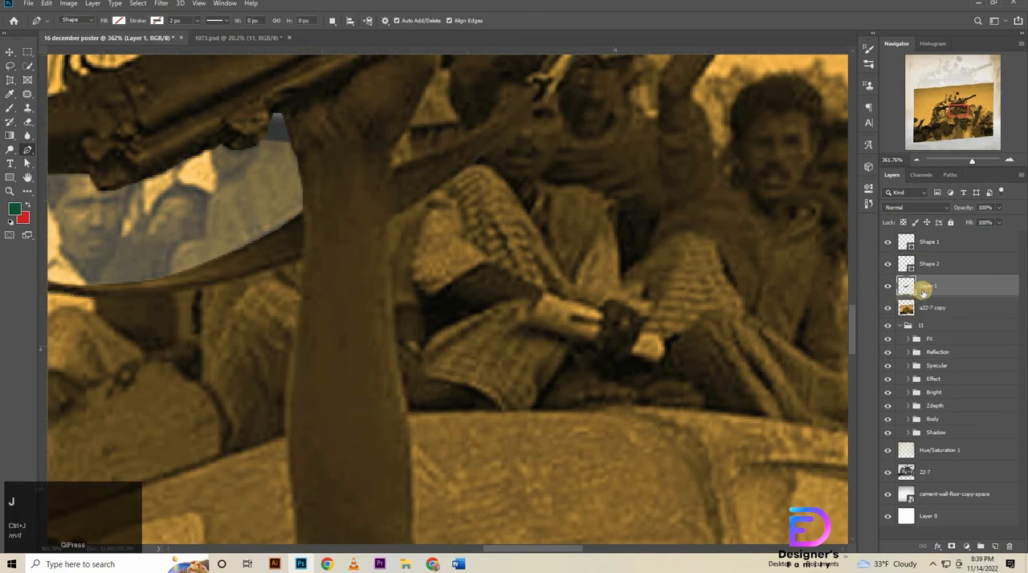
Hide the a22-7 copy layer and inspect the rifle cut-out over the phone.
click(886, 312)
key(space)
drag(626, 468, 427, 524)
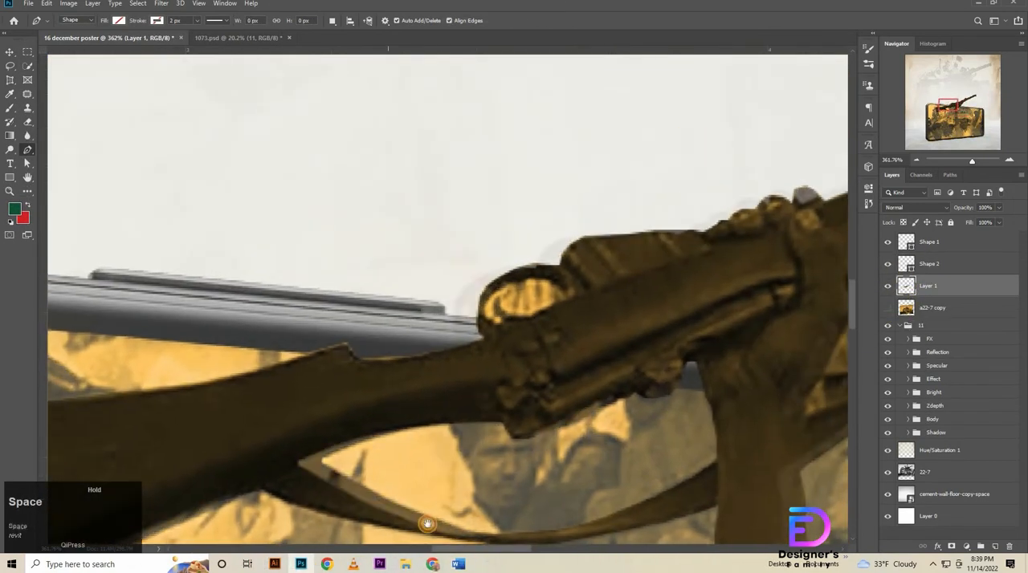
drag(749, 331, 581, 365)
Trace a closed path around the bright opening inside the round ring on top of the rifle.
click(341, 349)
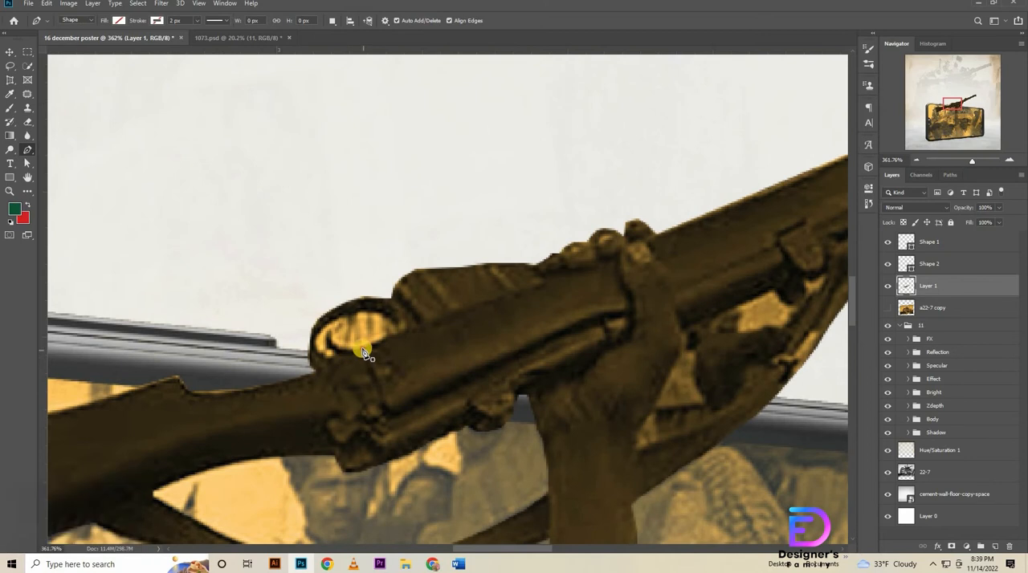
click(363, 349)
click(392, 338)
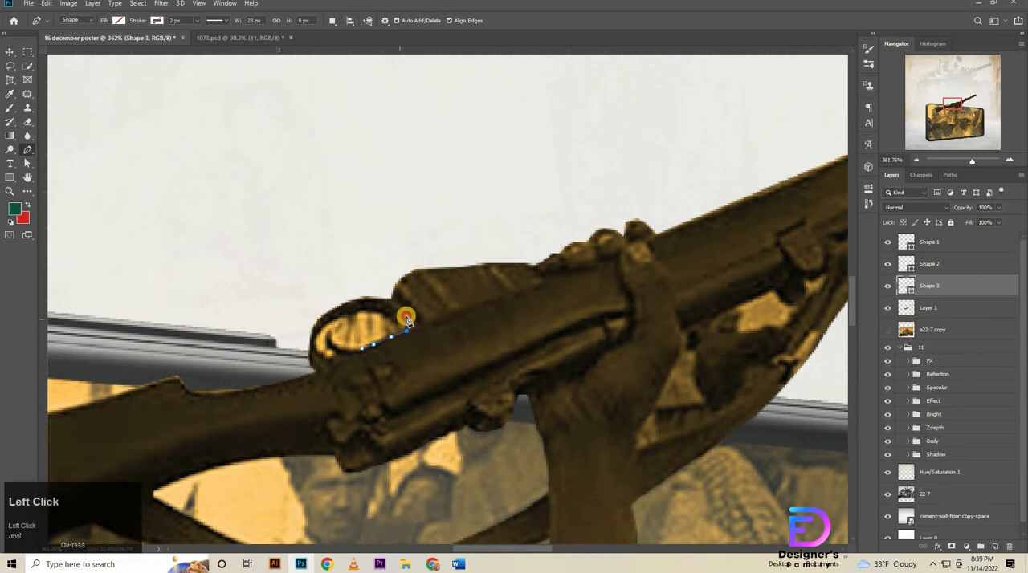
click(391, 321)
click(375, 314)
click(350, 314)
key(ctrl+z)
click(343, 320)
alt+click(332, 330)
drag(361, 349, 404, 344)
Convert the Shape 3 path around the ring's opening into a selection.
click(930, 305)
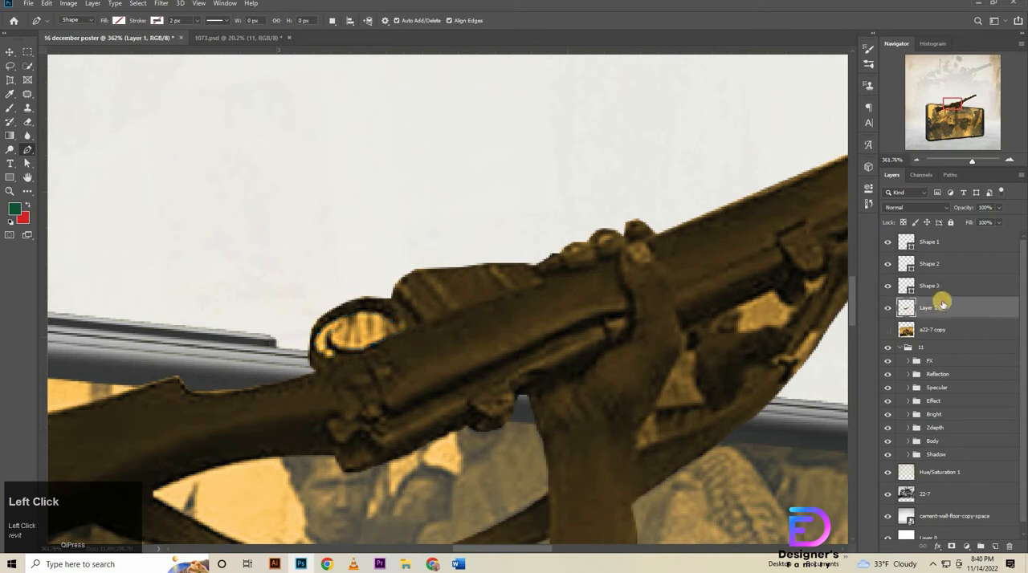
click(939, 290)
right_click(371, 335)
click(418, 143)
click(573, 142)
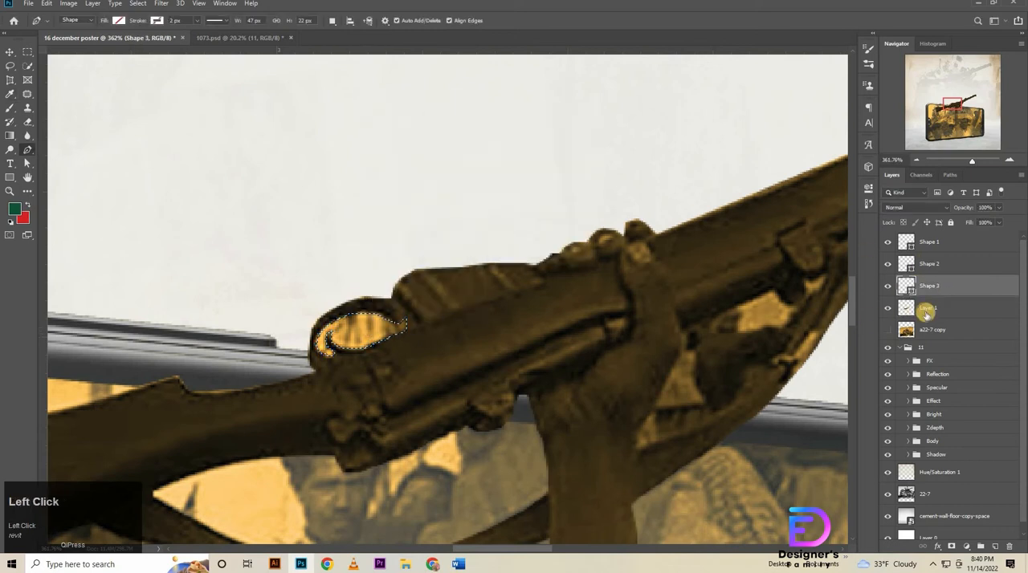
Erase the selected ring opening from Layer 1 and clear the selection.
click(901, 306)
click(944, 289)
click(932, 306)
click(28, 122)
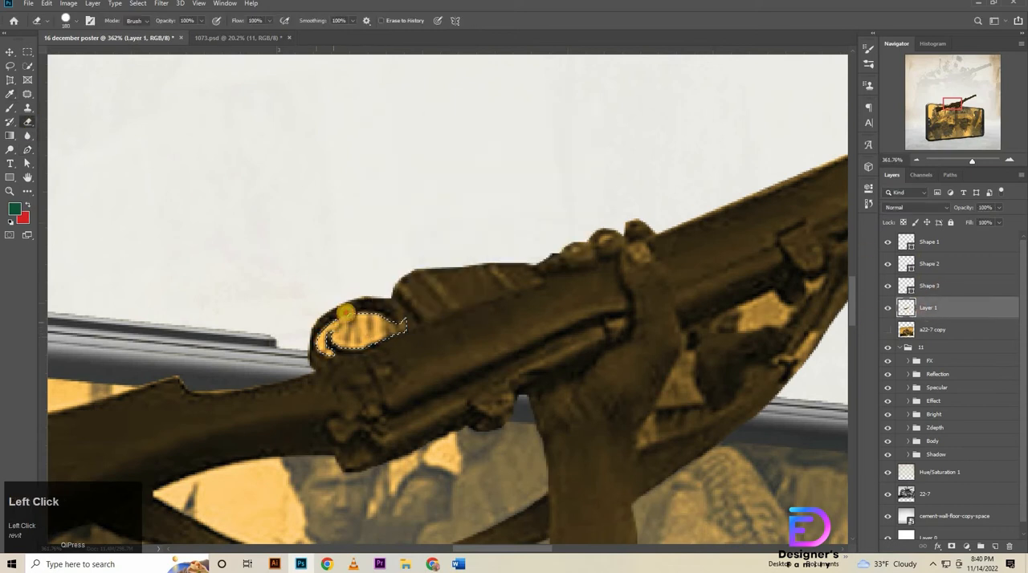
click(348, 313)
key(ctrl+d)
Trace a path around the light patch of background between the rifle's underside and the arm.
key(space)
drag(783, 346, 325, 360)
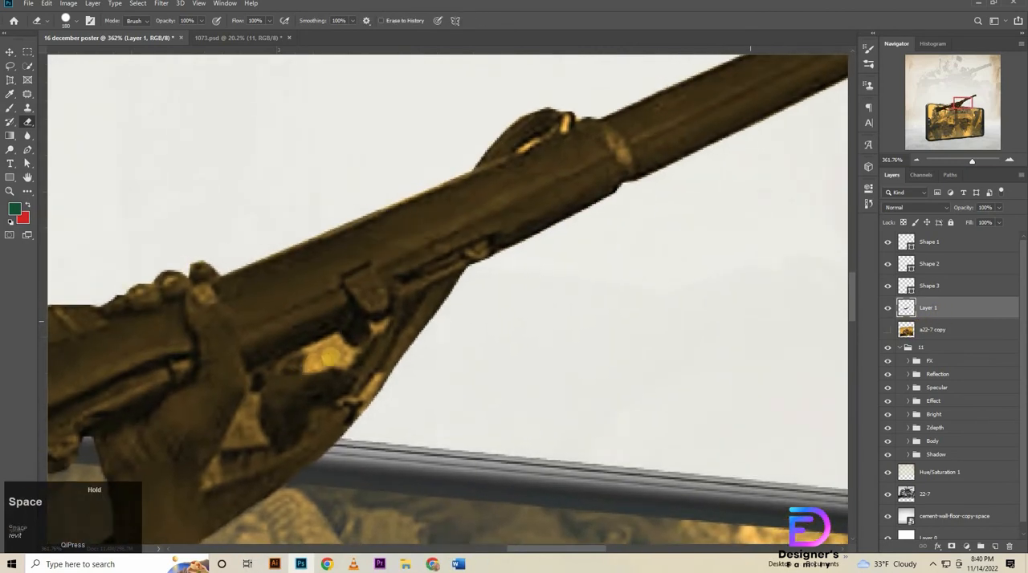
click(27, 150)
click(301, 347)
click(321, 339)
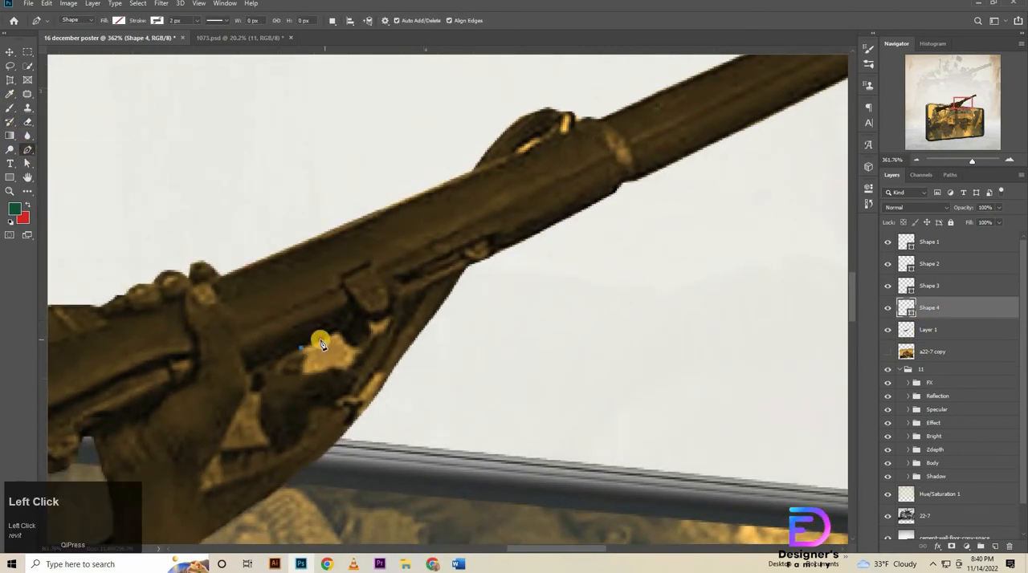
click(338, 332)
click(348, 345)
click(365, 354)
click(333, 369)
click(304, 379)
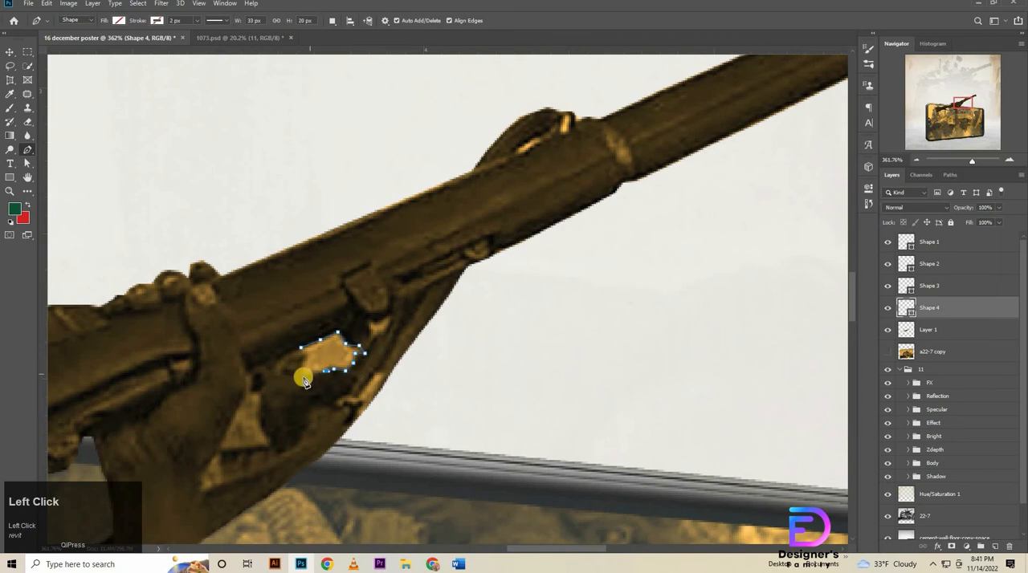
Convert the patch outline into a selection, erase that area from Layer 1 and deselect.
right_click(339, 352)
click(392, 156)
click(569, 148)
click(912, 331)
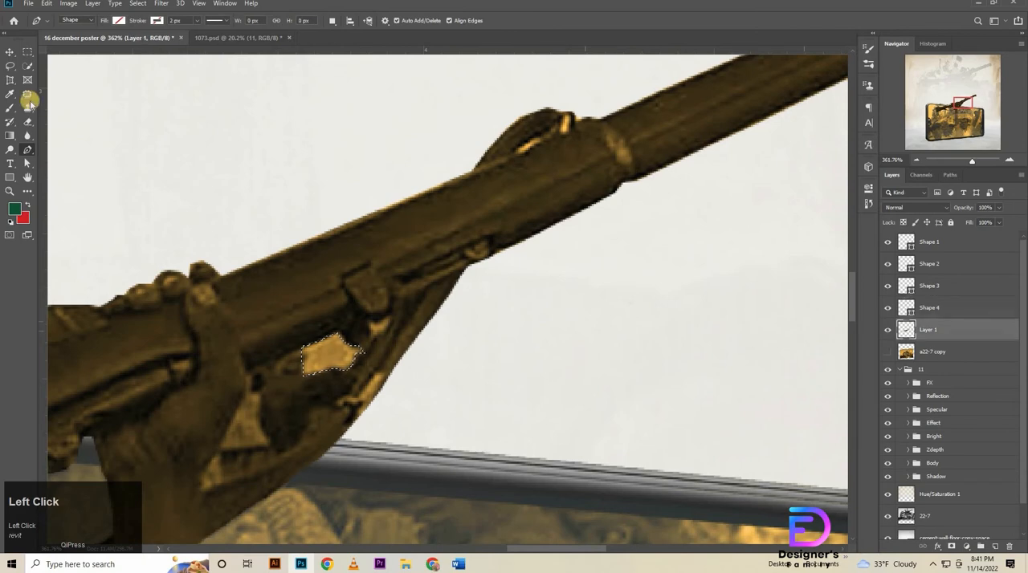
right_click(28, 121)
click(80, 120)
key(d)
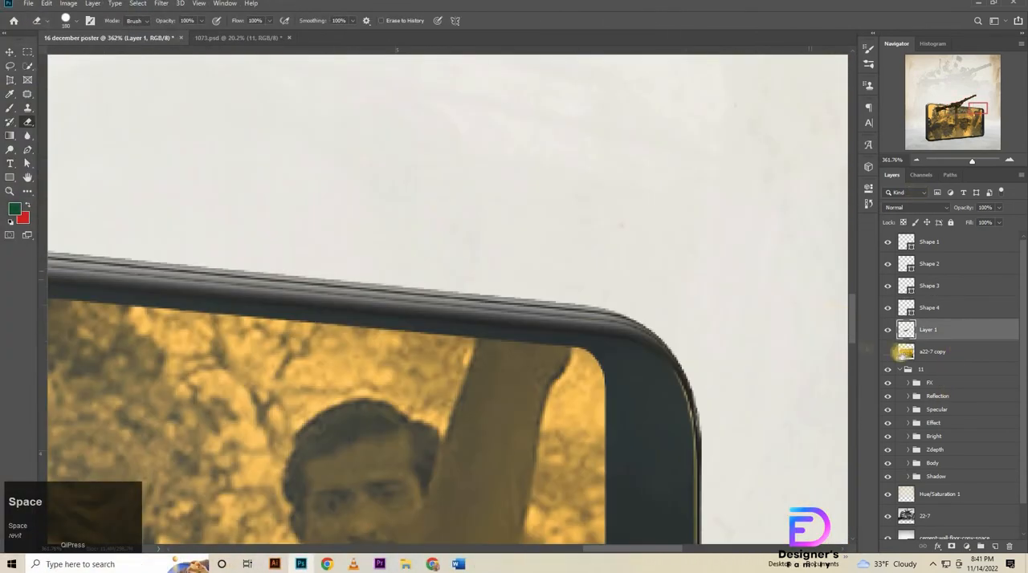
Show the a22-7 copy layer and trace a new path up the left edge of the raised forearm and hand to the first fingertip.
click(938, 356)
click(504, 273)
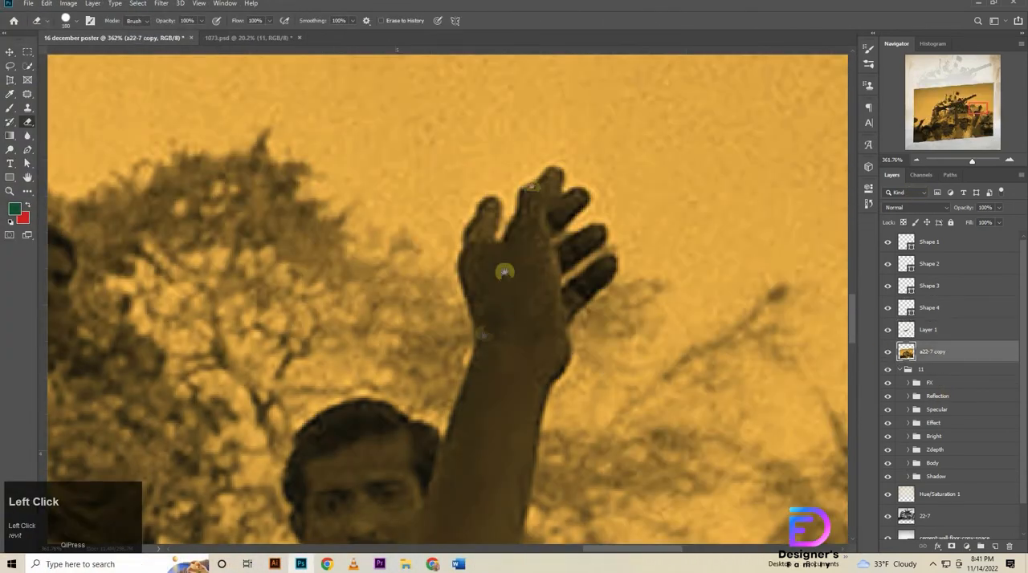
key(space)
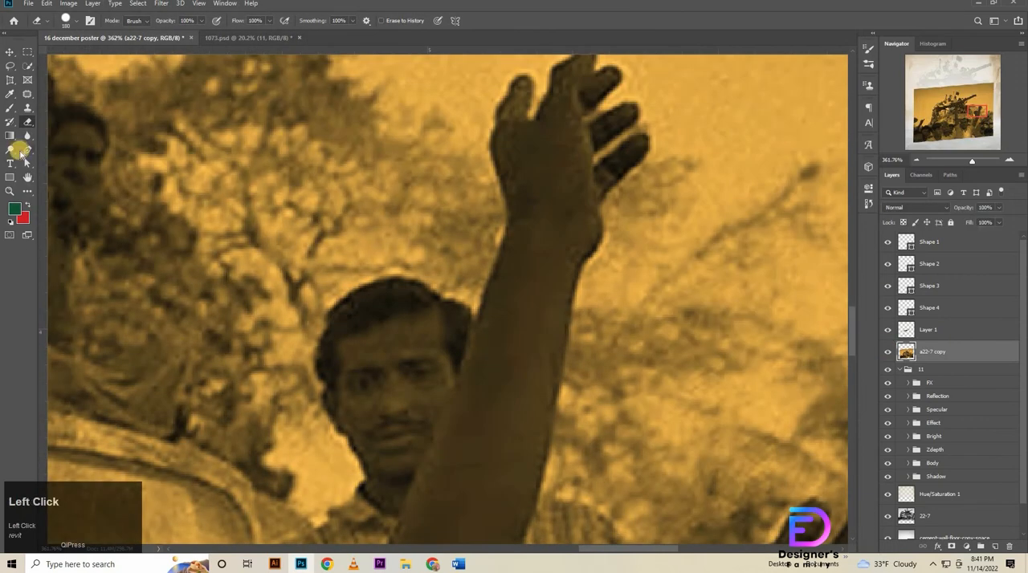
right_click(27, 149)
click(76, 152)
click(467, 344)
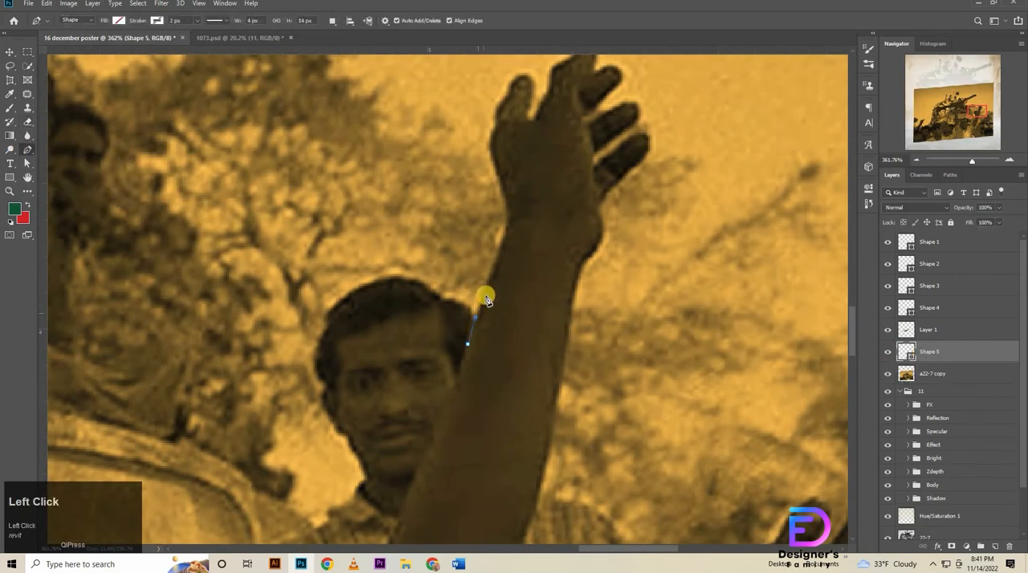
click(485, 296)
click(489, 272)
click(497, 257)
click(531, 88)
click(527, 84)
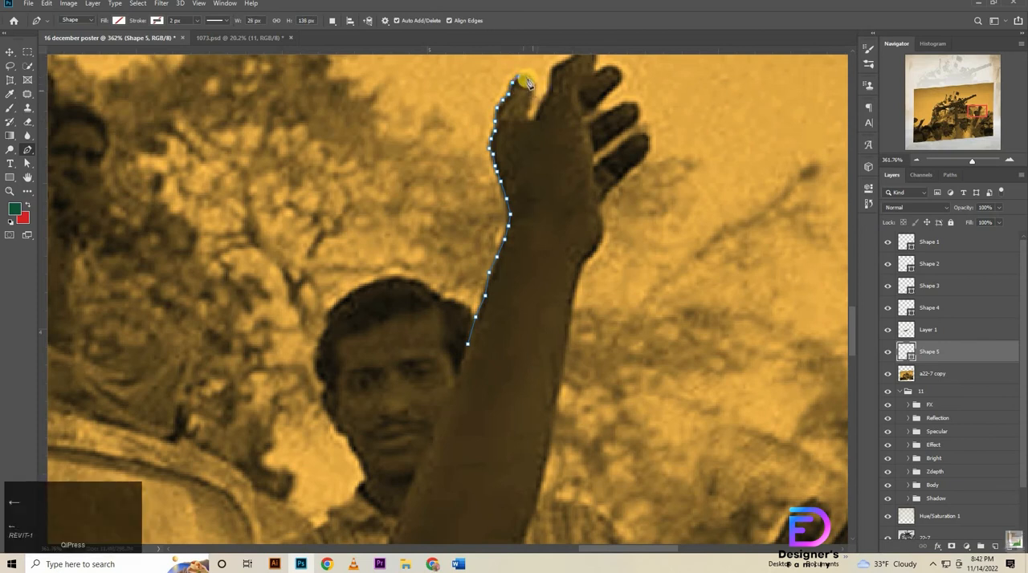
Trace the path around the first fingertip, into the gap beside it and over the tip of the tallest finger.
click(534, 79)
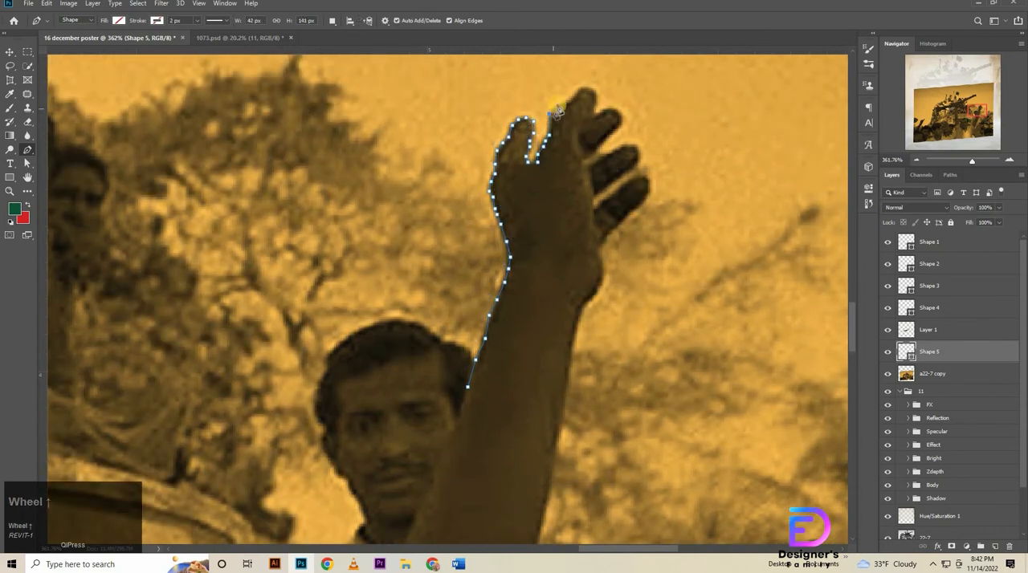
click(564, 109)
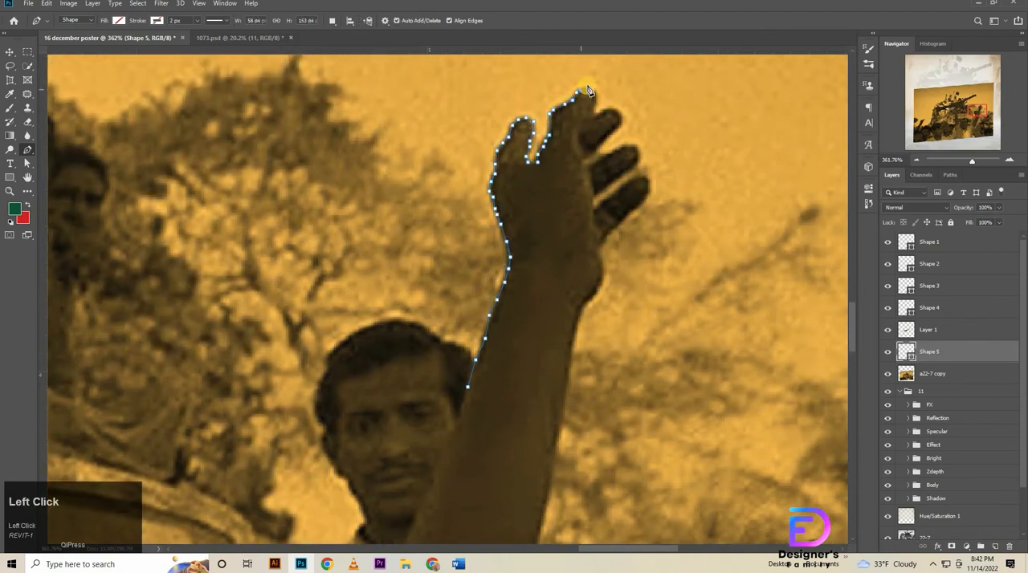
click(597, 98)
click(597, 105)
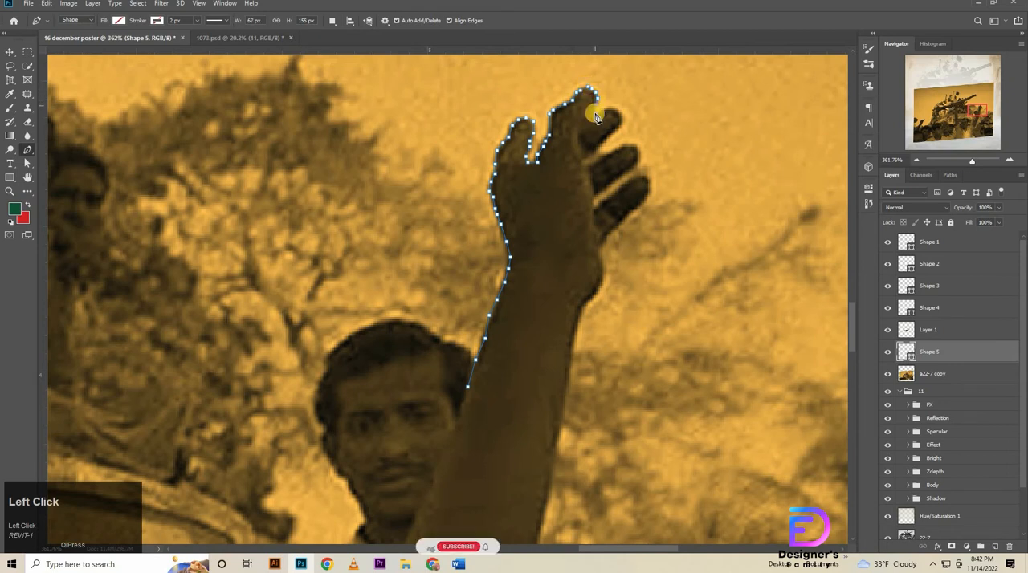
key(Left)
key(Down)
Trace the path around the tip of the short finger beside the tallest one.
click(599, 113)
click(607, 110)
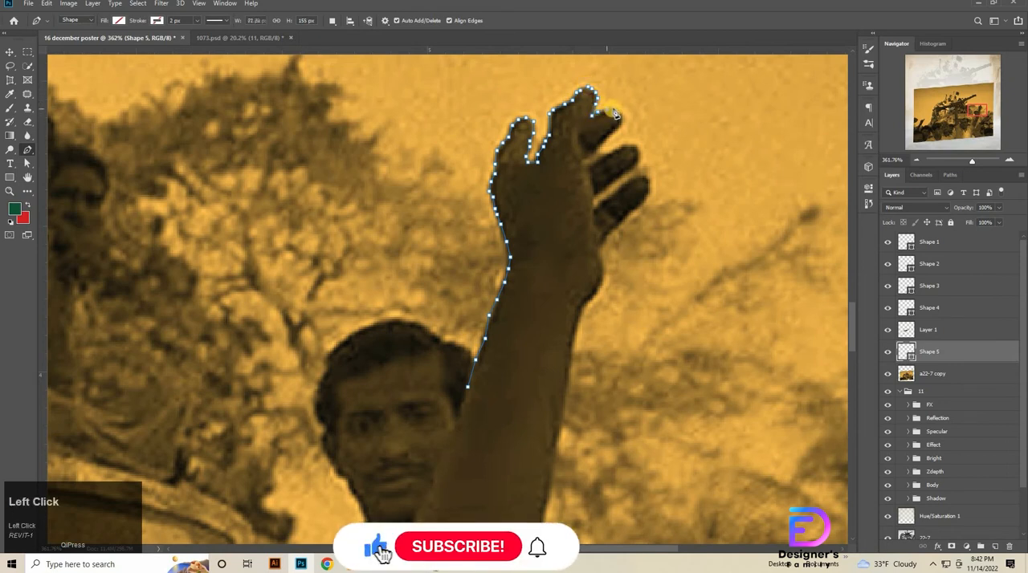
click(614, 108)
click(619, 111)
click(622, 118)
click(622, 124)
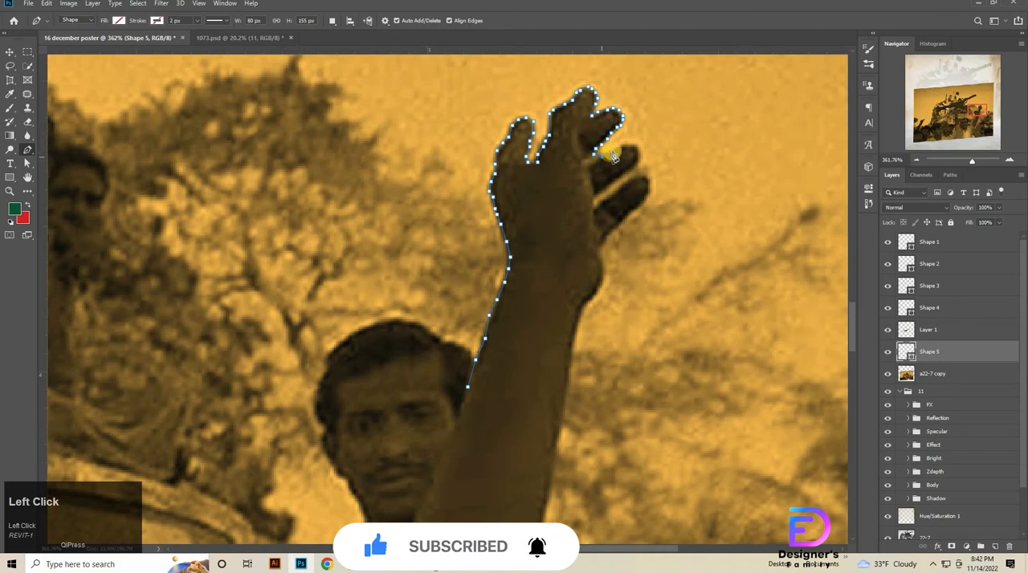
Trace the path around the two lowest fingers of the raised hand, following the gap between them.
click(638, 148)
click(630, 169)
click(620, 176)
click(605, 190)
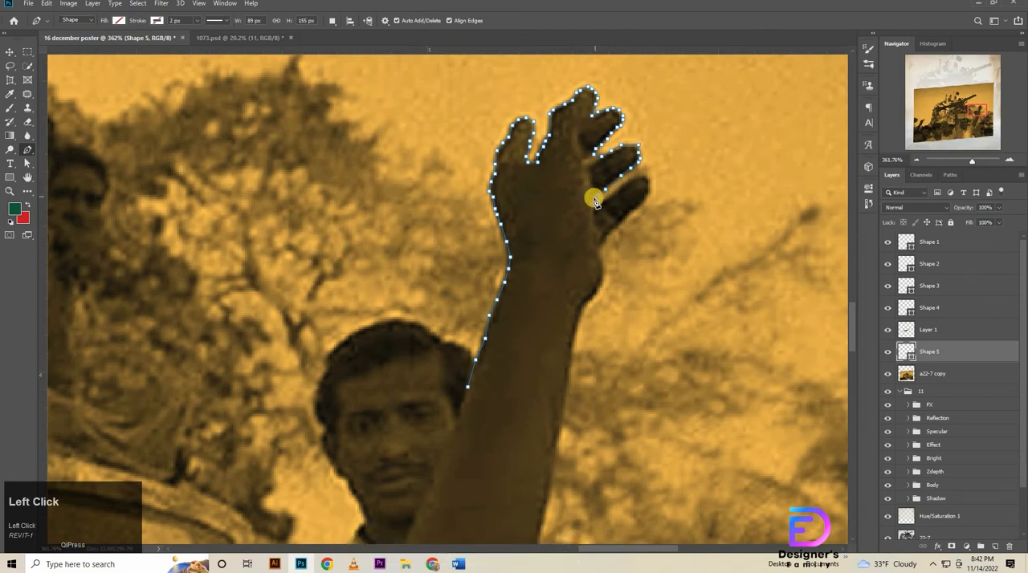
click(606, 199)
click(616, 191)
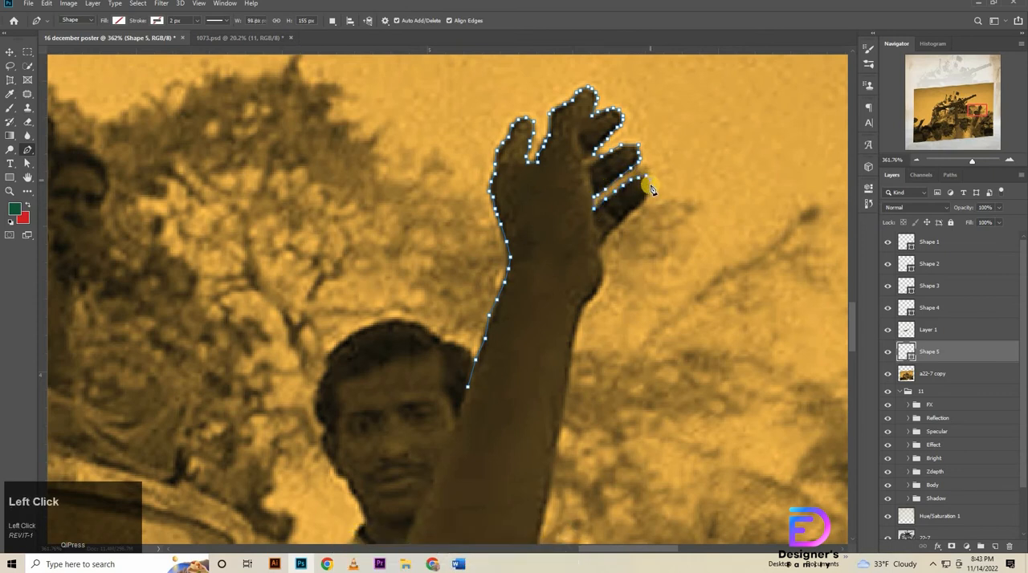
click(634, 212)
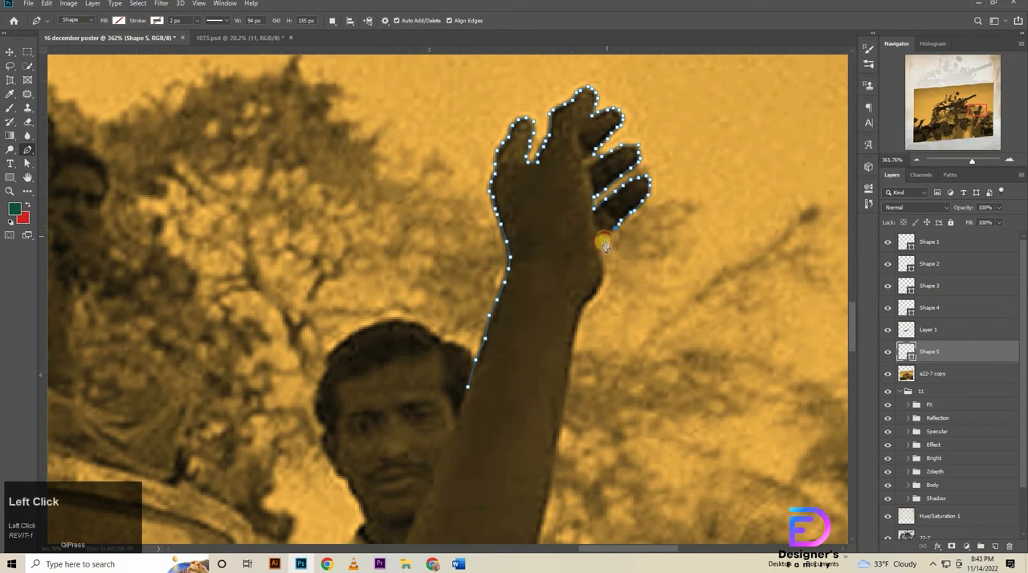
Trace down the wrist and the right edge of the forearm, closing the path across the arm.
click(600, 266)
click(602, 284)
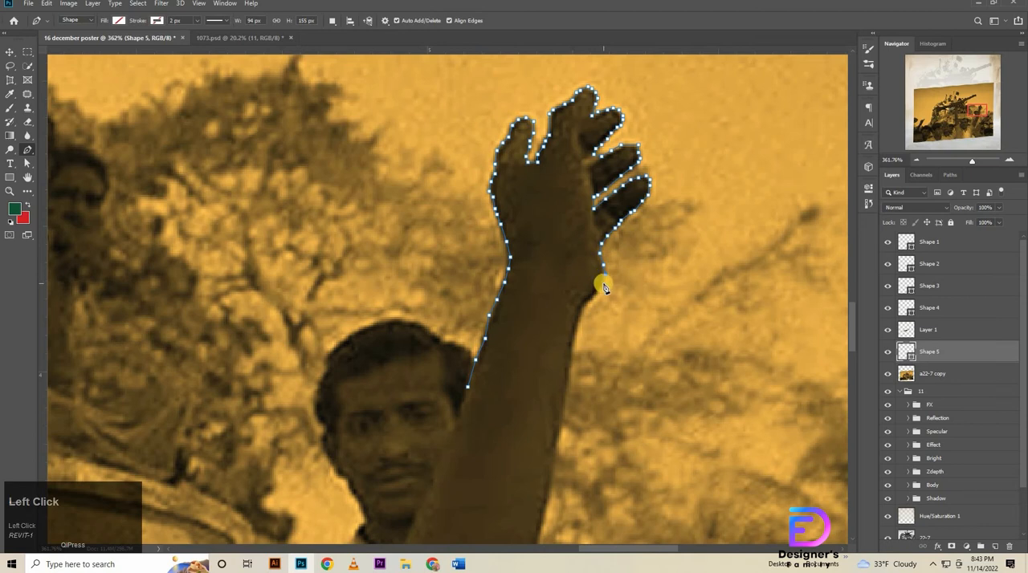
click(592, 296)
click(579, 318)
click(569, 356)
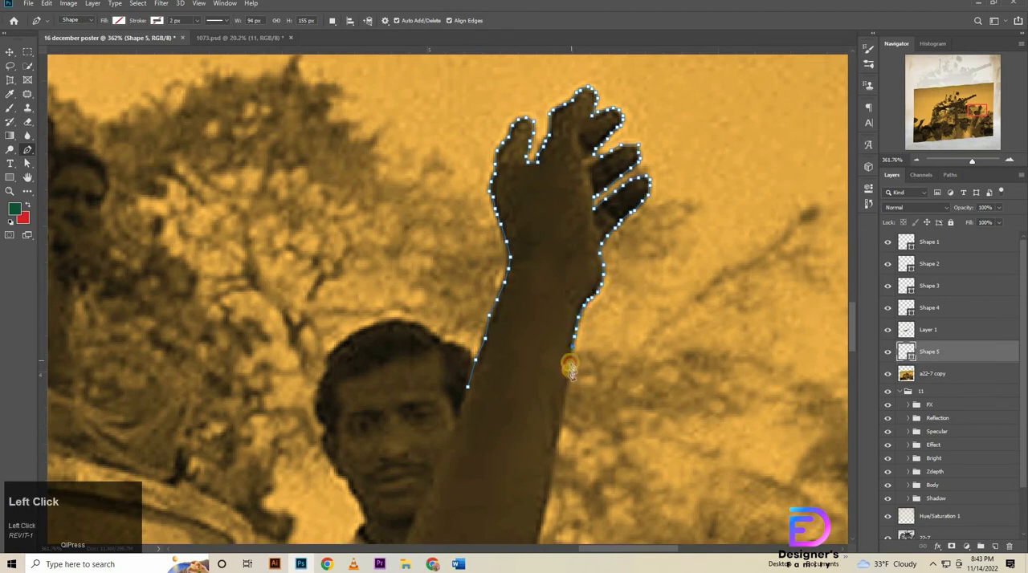
click(563, 414)
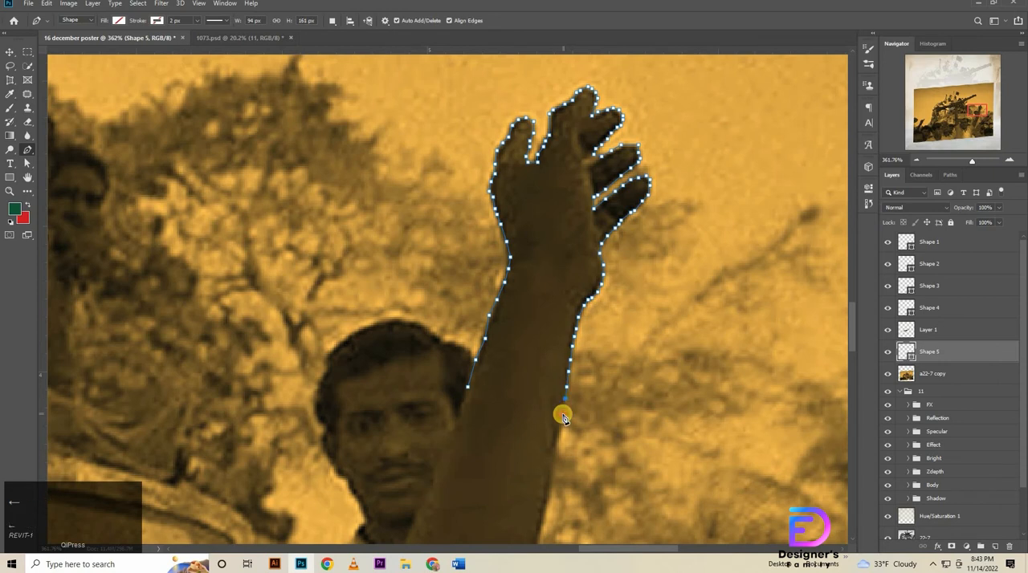
click(469, 388)
Turn the raised-hand path into a selection with 0 px feather and copy that area of a22-7 copy to a new layer.
right_click(522, 335)
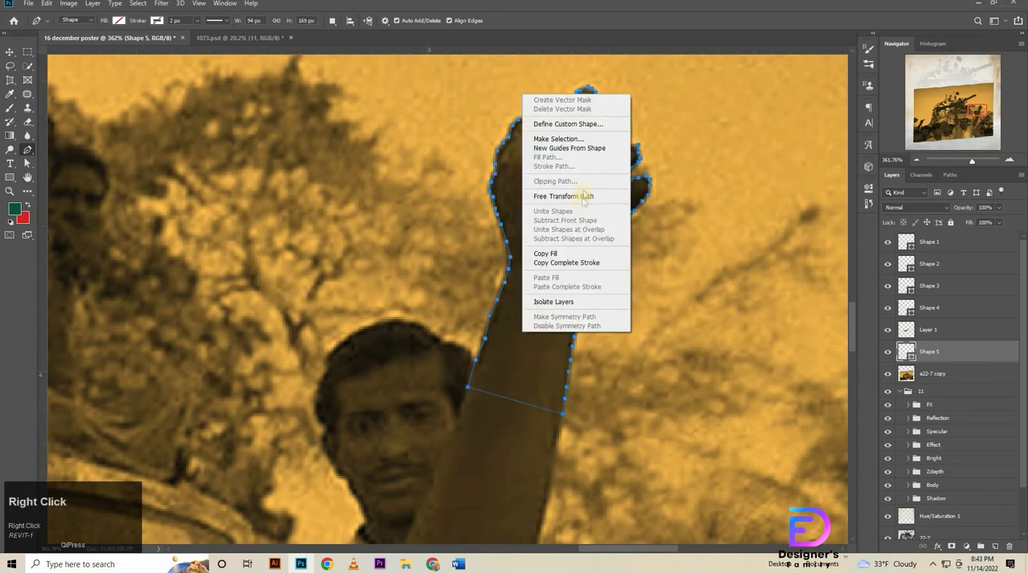
click(592, 140)
click(569, 145)
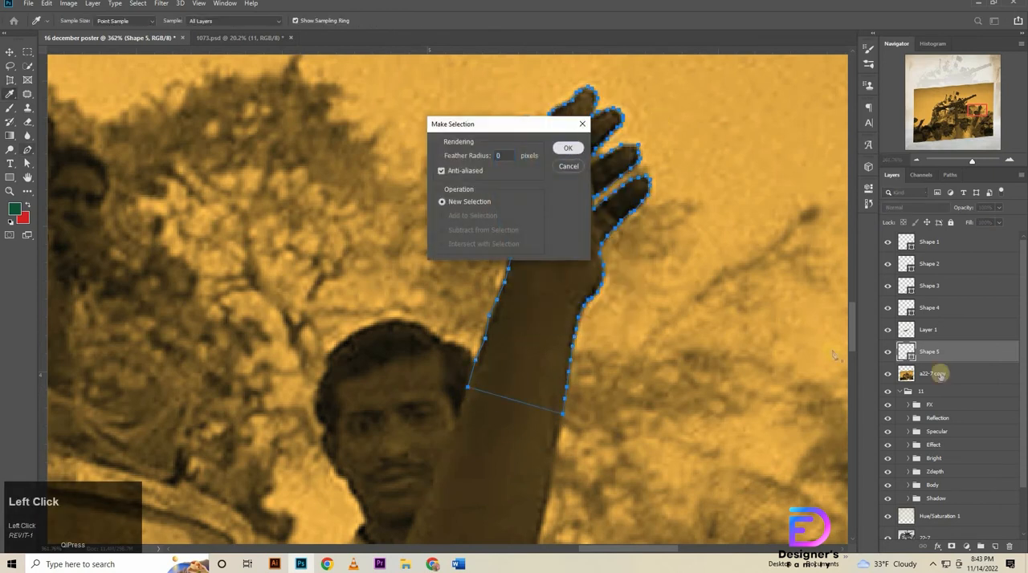
click(960, 375)
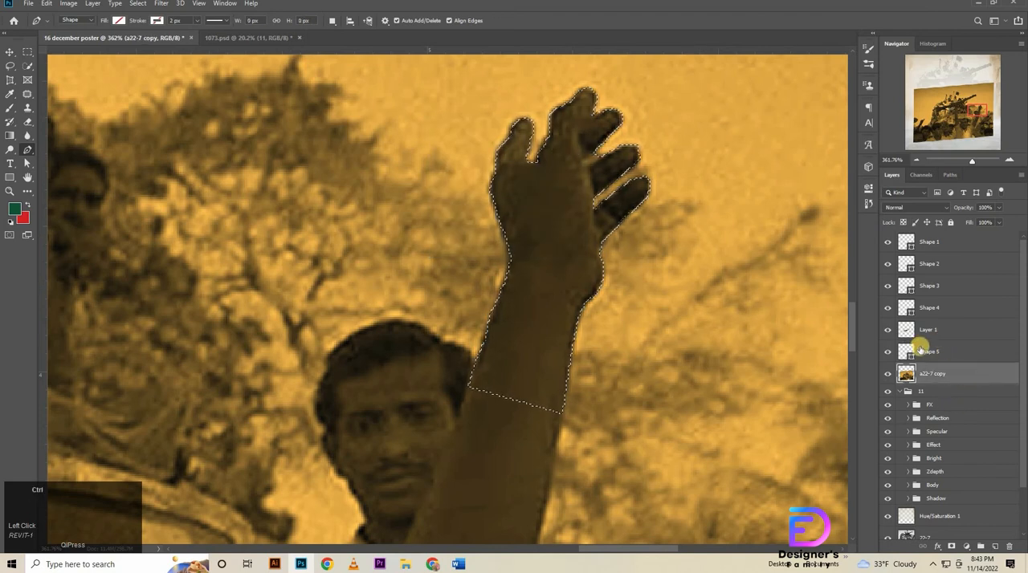
key(ctrl+j)
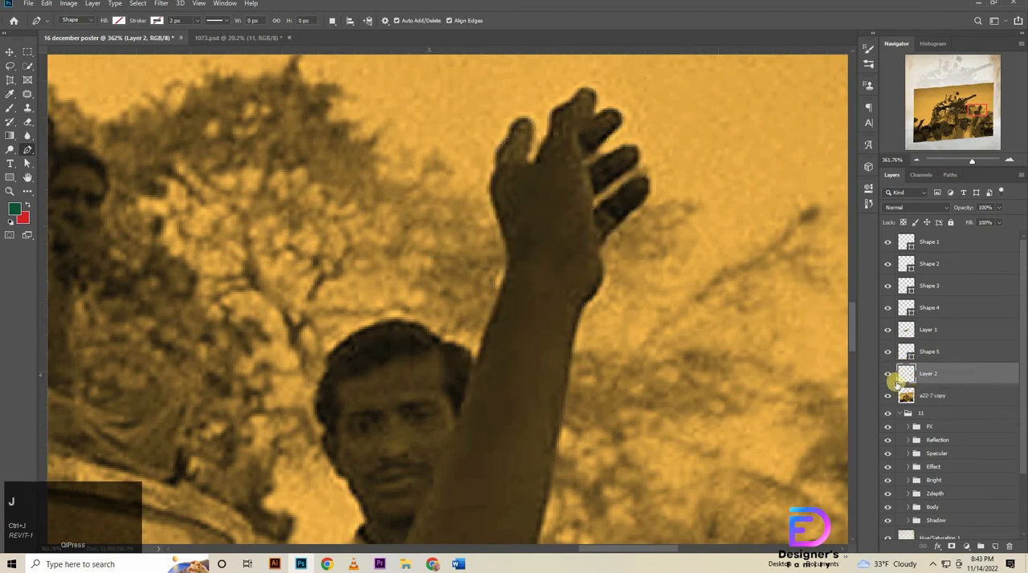
Hide the a22-7 copy layer and toggle the raised-hand layer's visibility to check the cut-out against the phone.
click(887, 397)
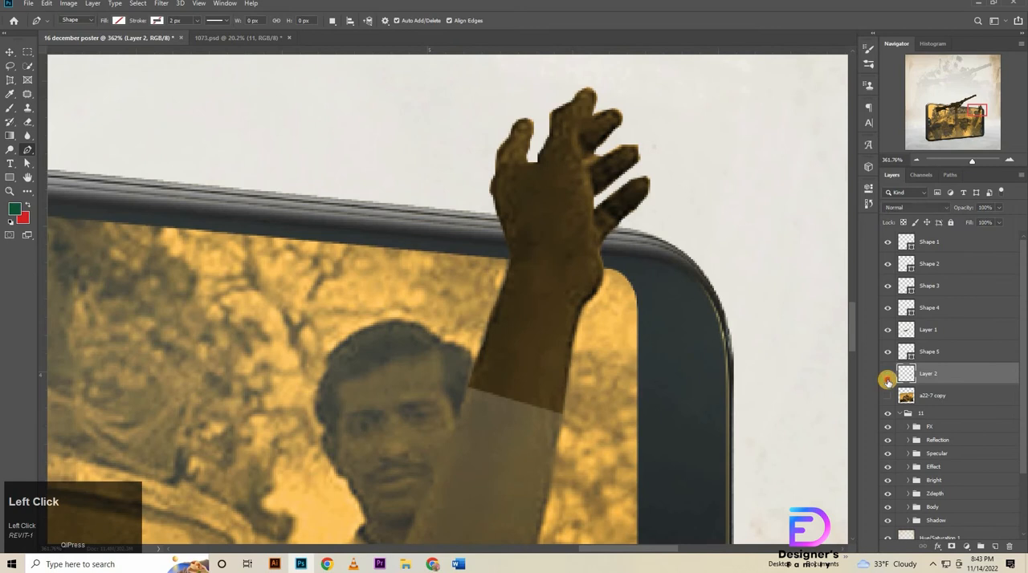
click(888, 376)
click(888, 376)
click(884, 376)
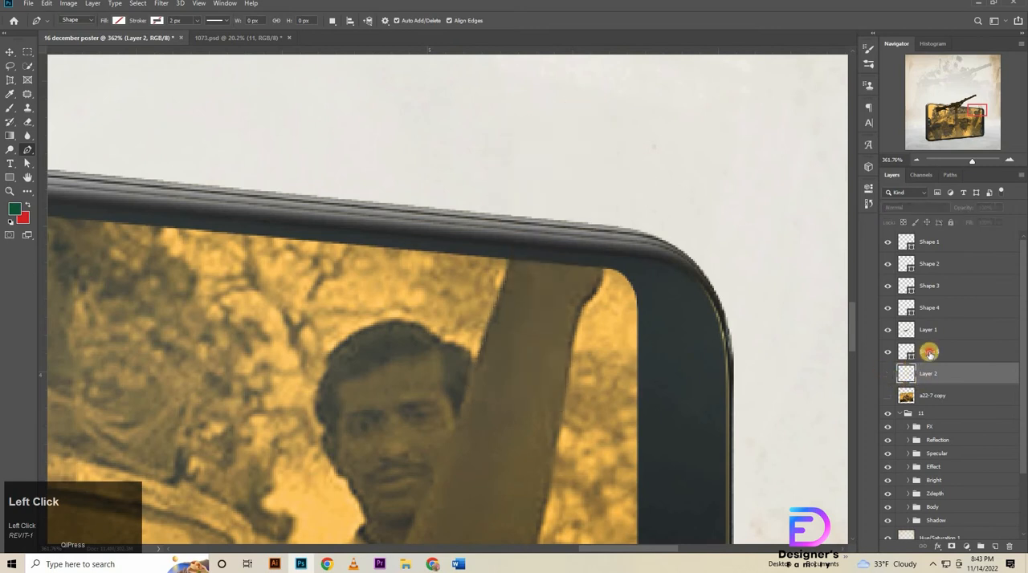
Delete the five leftover path layers, Shape 5 through Shape 1, and show the rifle and raised-hand cut-outs.
click(929, 353)
key(Delete)
click(887, 331)
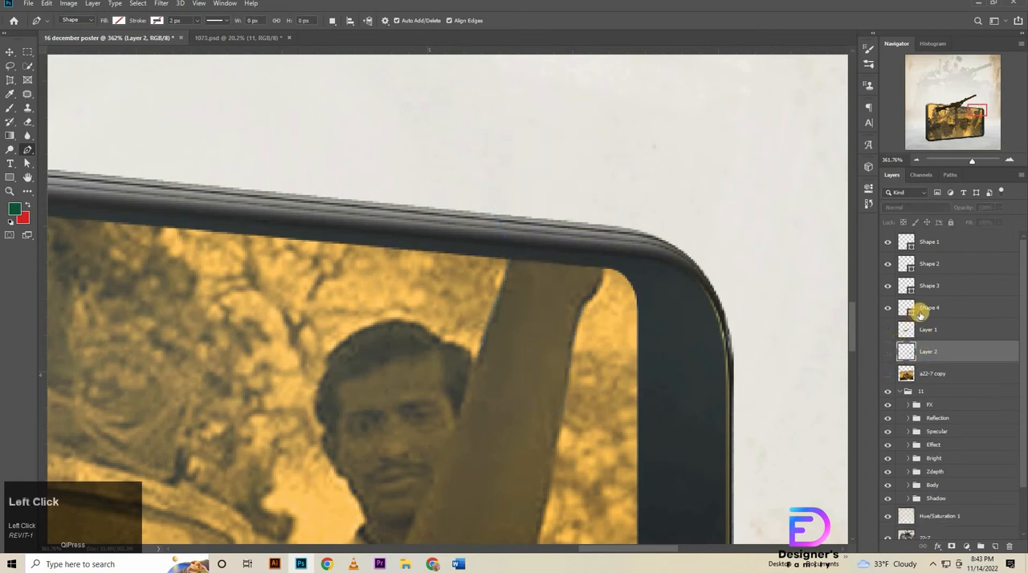
click(921, 310)
key(Delete)
click(938, 288)
key(Delete)
click(948, 263)
key(Delete)
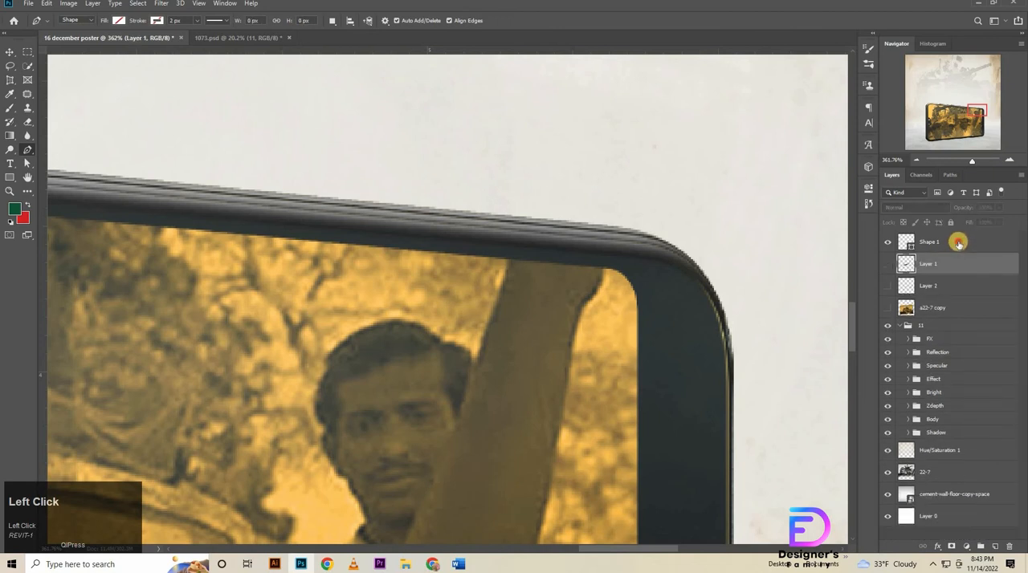
click(952, 241)
key(Delete)
click(887, 241)
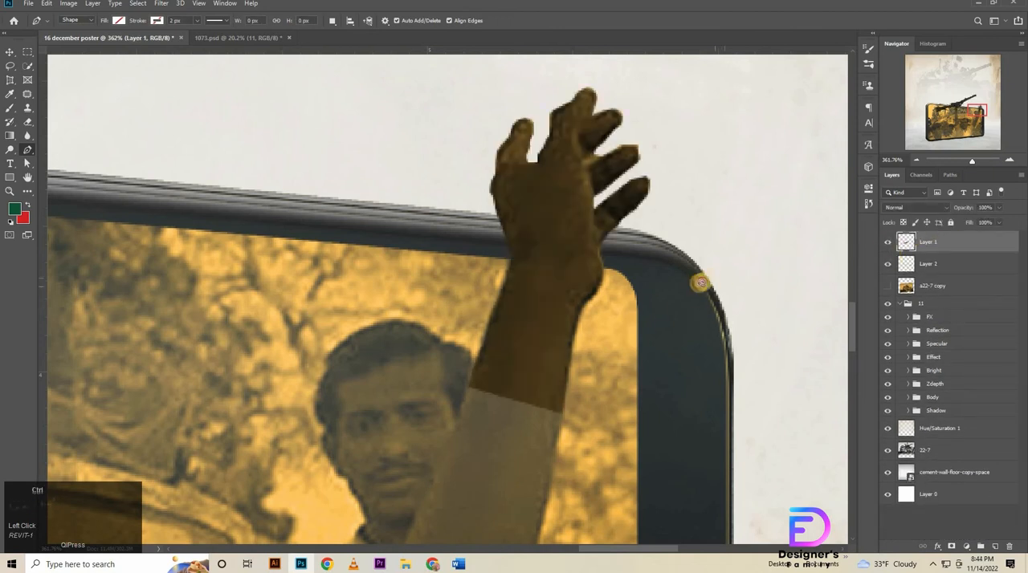
Group the rifle cut-out Layer 1 and the raised-hand cut-out Layer 2.
drag(699, 282, 275, 209)
shift+click(939, 263)
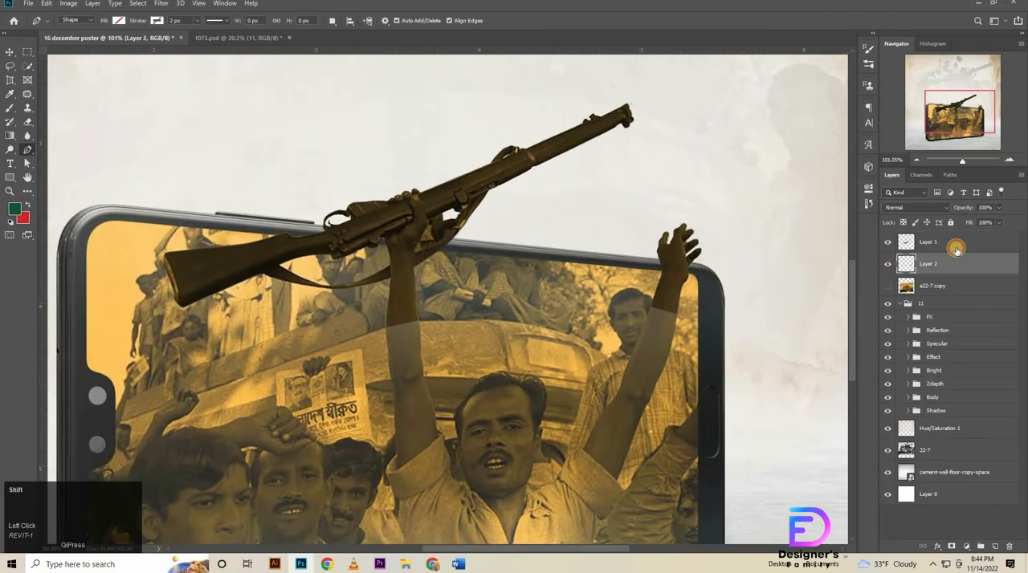
key(ctrl+g)
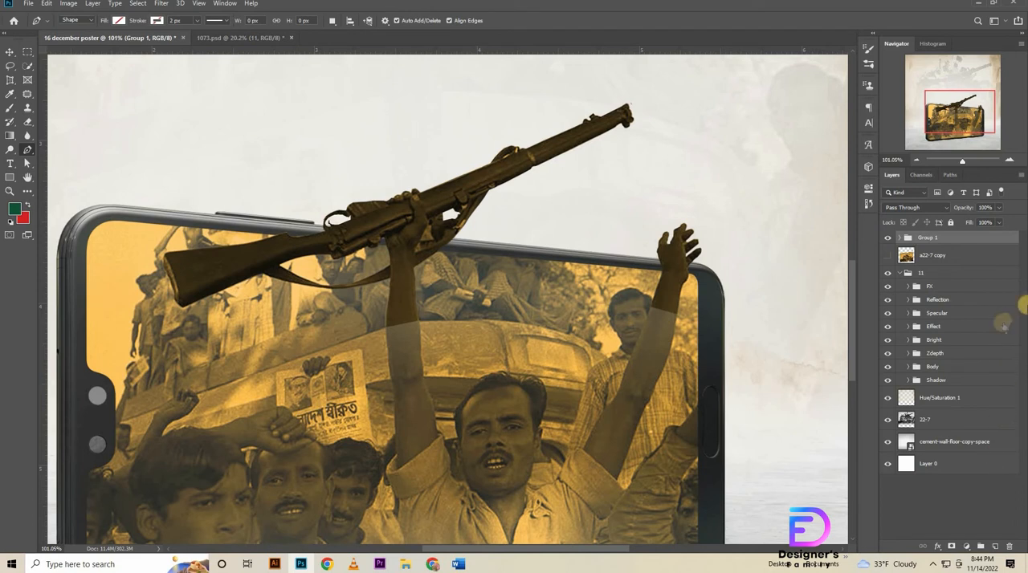
Add a Hue/Saturation adjustment clipped to the cut-out group and set its saturation to +20.
click(966, 547)
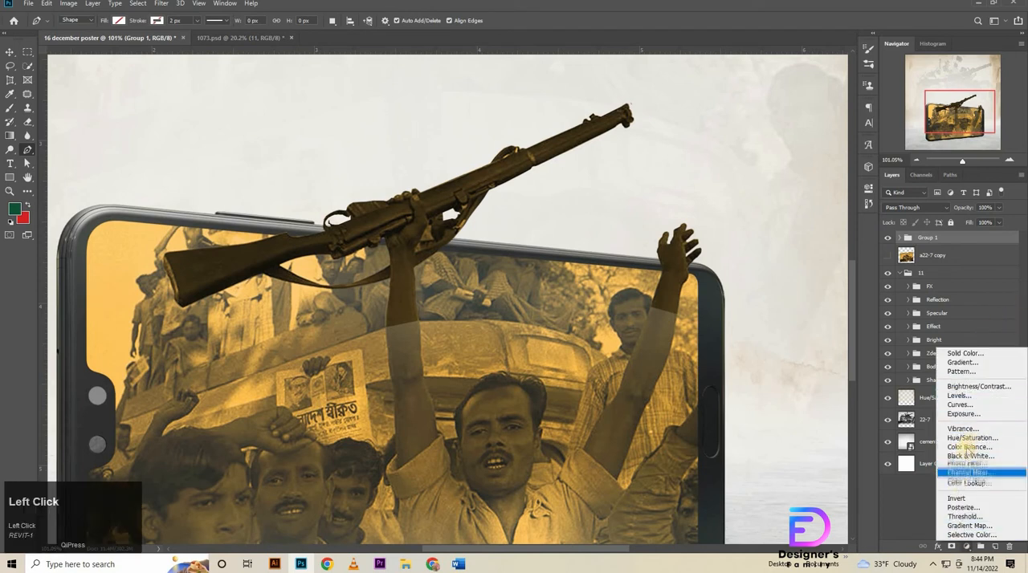
click(972, 438)
click(771, 523)
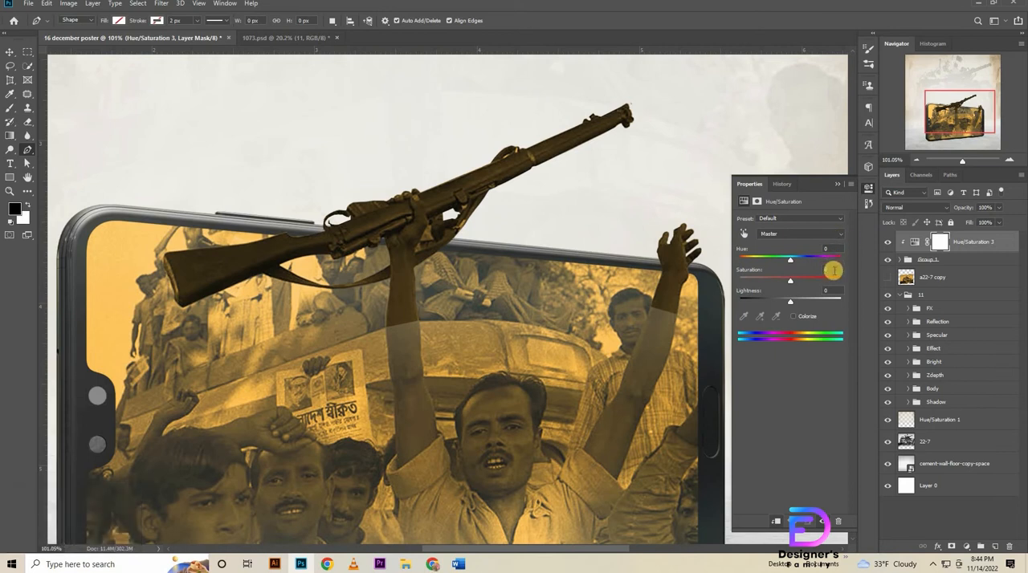
drag(833, 271, 720, 261)
text(20)
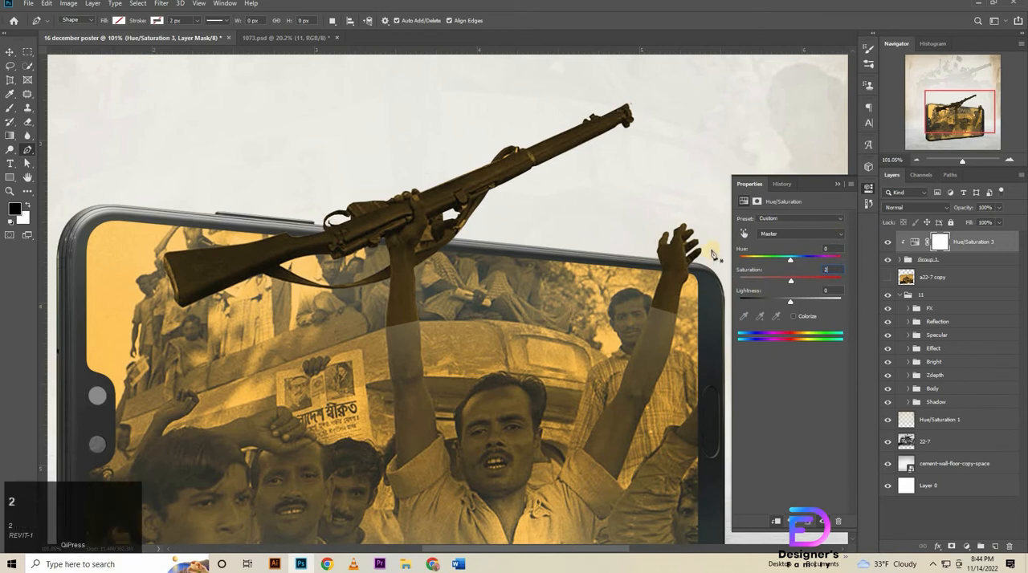
key(Return)
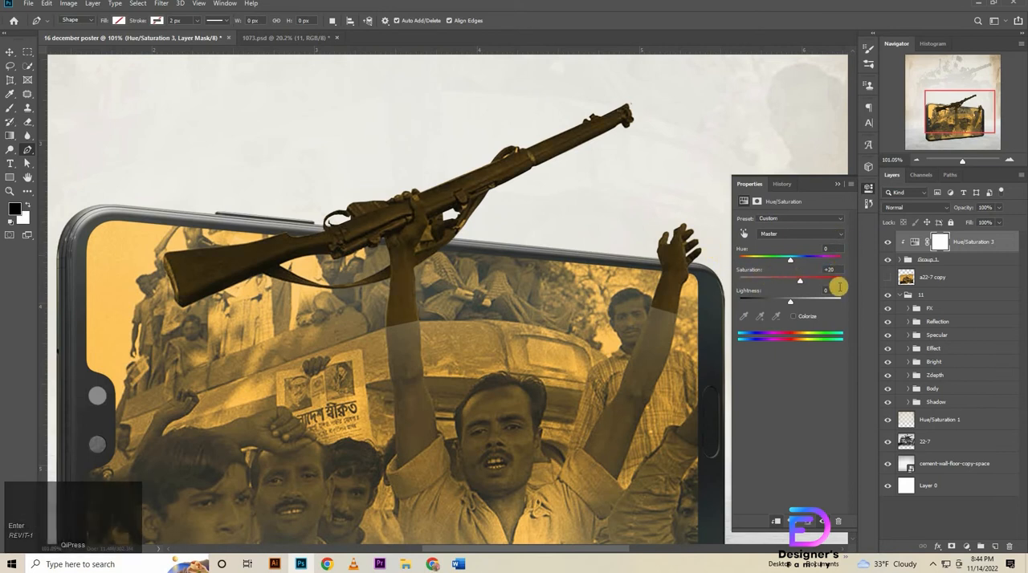
Set the clipped Hue/Saturation adjustment's lightness to +15.
click(782, 291)
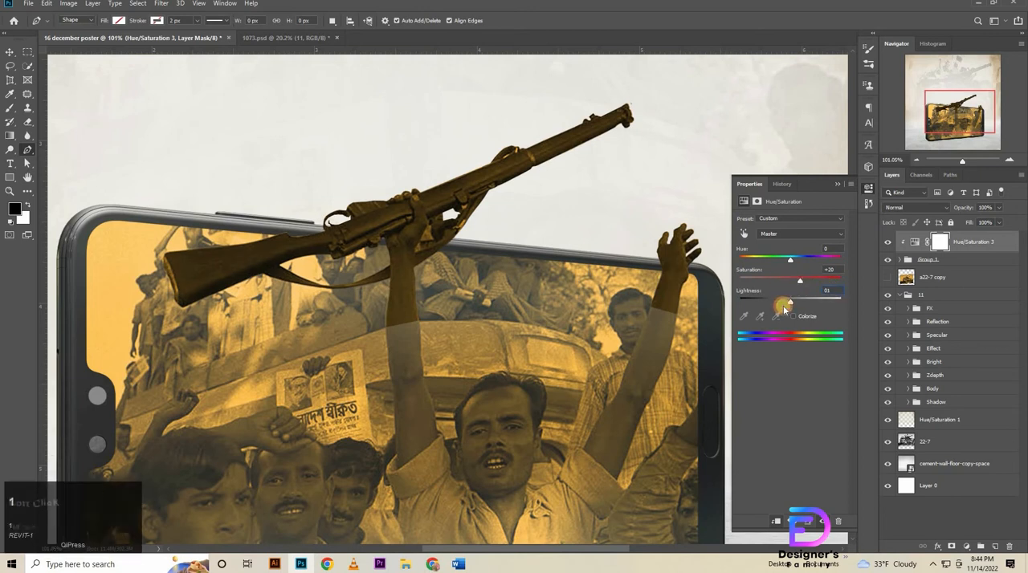
click(783, 306)
text(15)
key(Return)
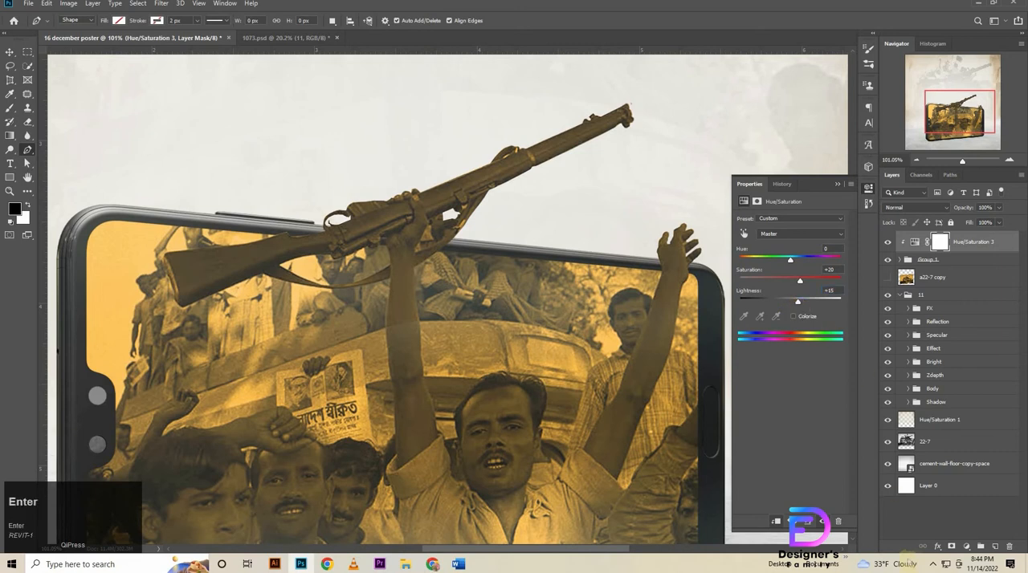
Convert the cut-out group and its Hue/Saturation adjustment into a single smart object.
shift+click(958, 260)
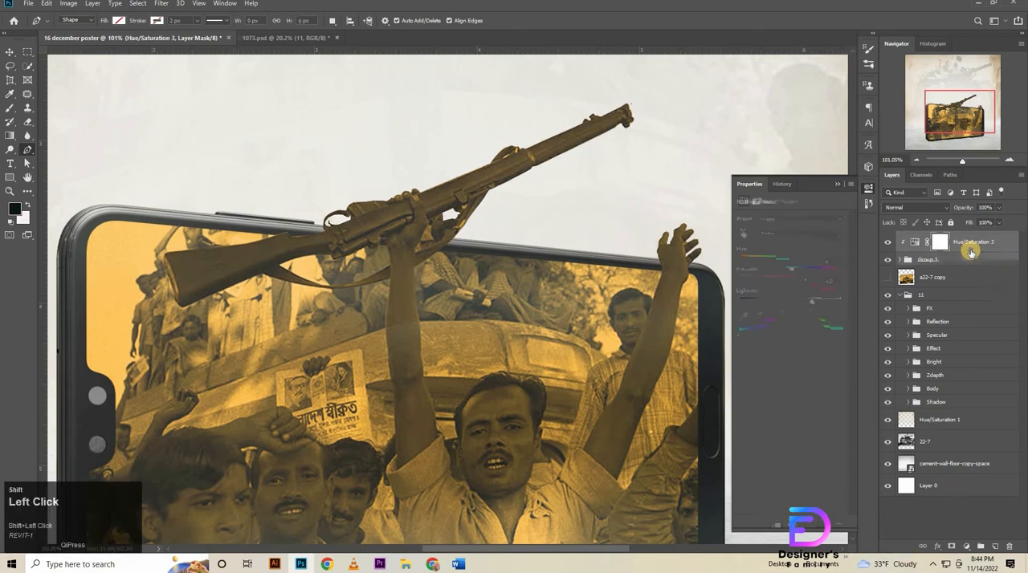
right_click(971, 258)
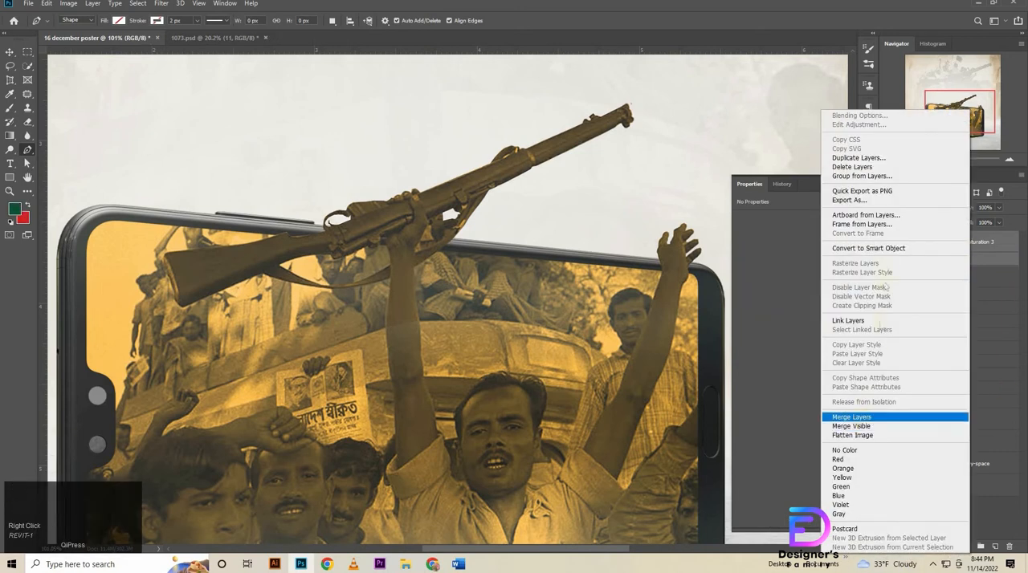
click(898, 251)
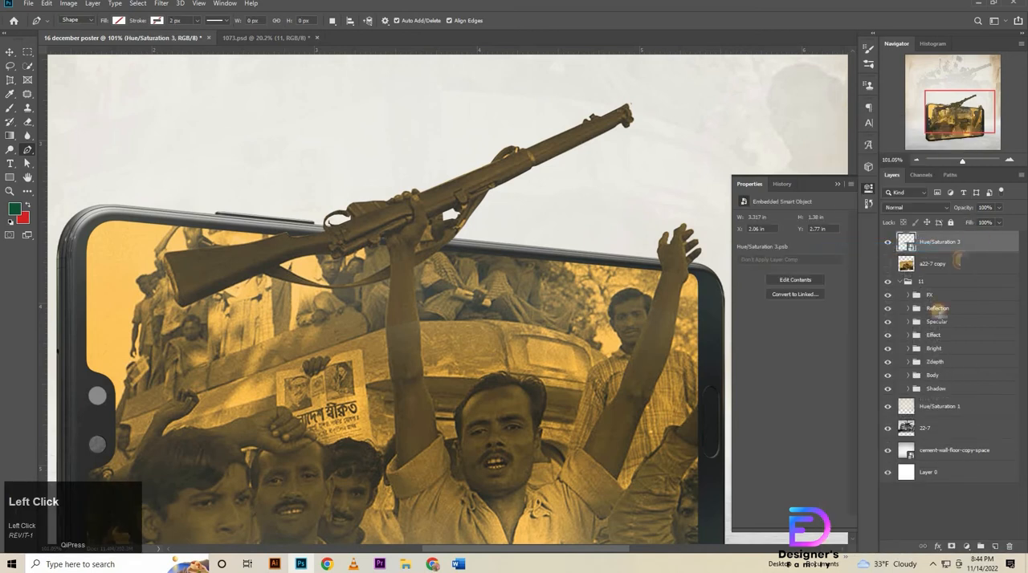
Choose the Eraser tool and rasterize the combined cut-out smart object.
click(84, 126)
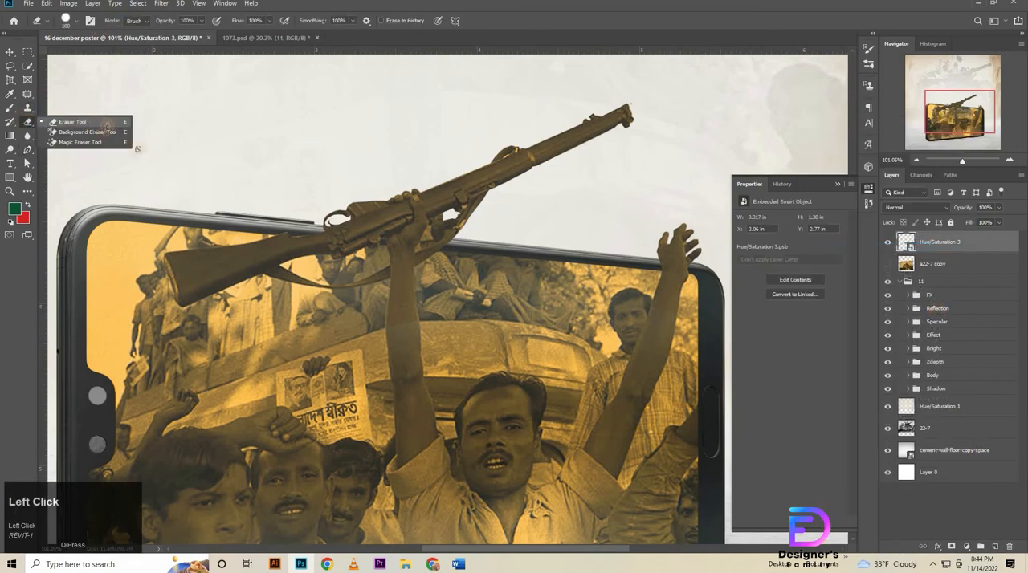
click(350, 363)
click(499, 216)
Soften the 180 px eraser's edge and erase the lower end of the rifle-holding arm to blend it into the phone photo.
right_click(476, 328)
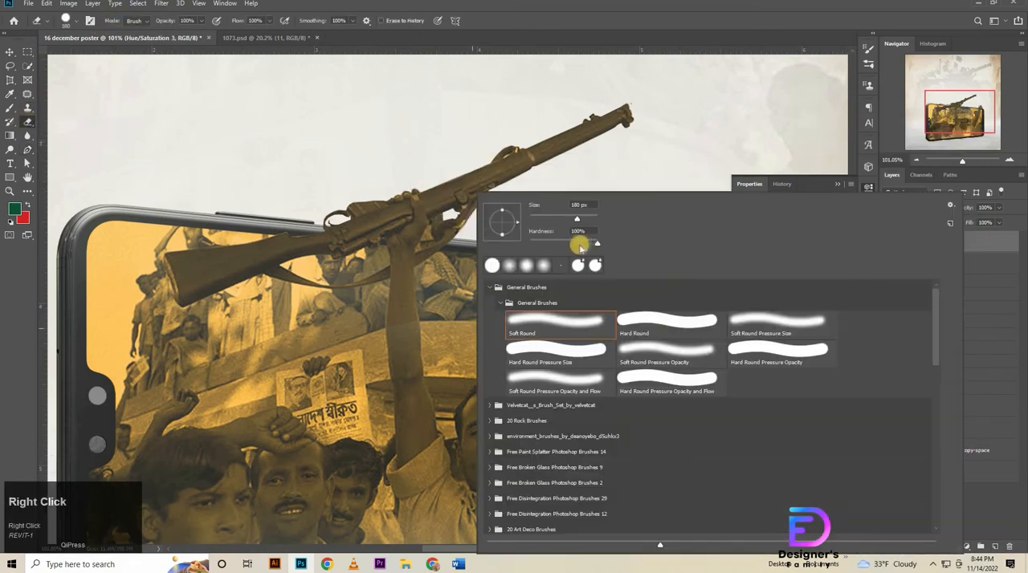
drag(595, 242, 355, 244)
click(452, 394)
drag(455, 359, 404, 353)
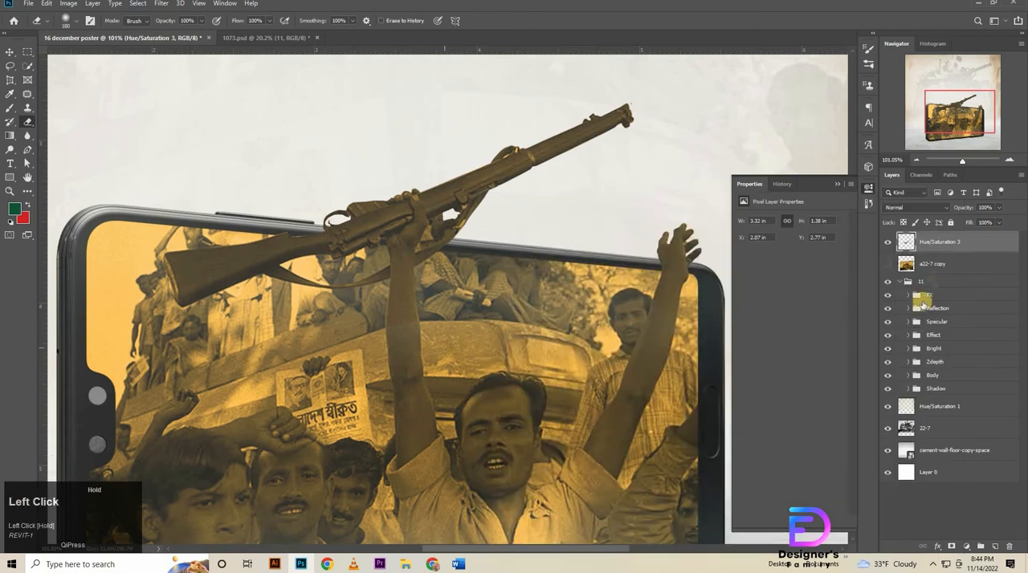
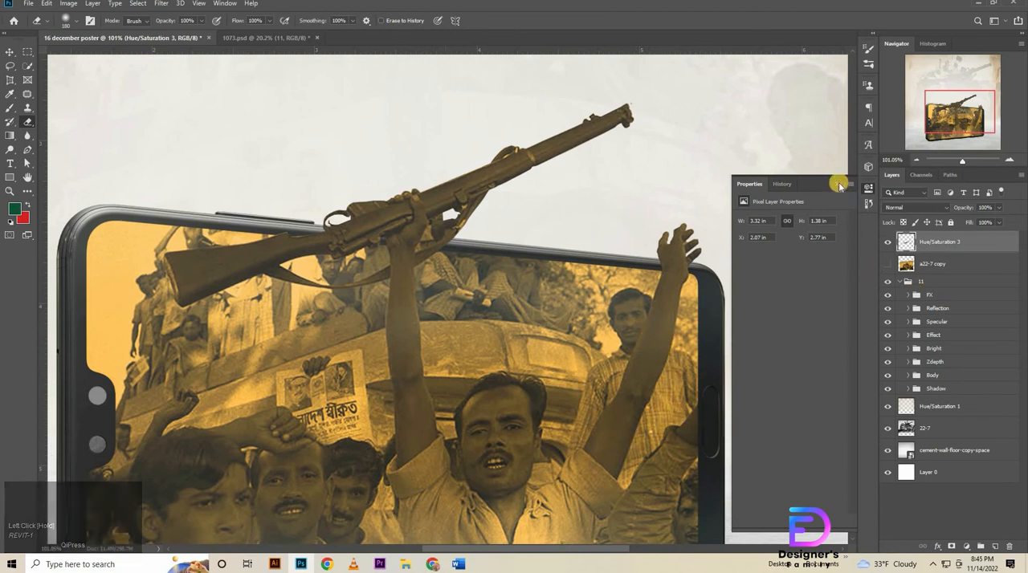
Delete the hidden a22-7 copy layer.
click(839, 185)
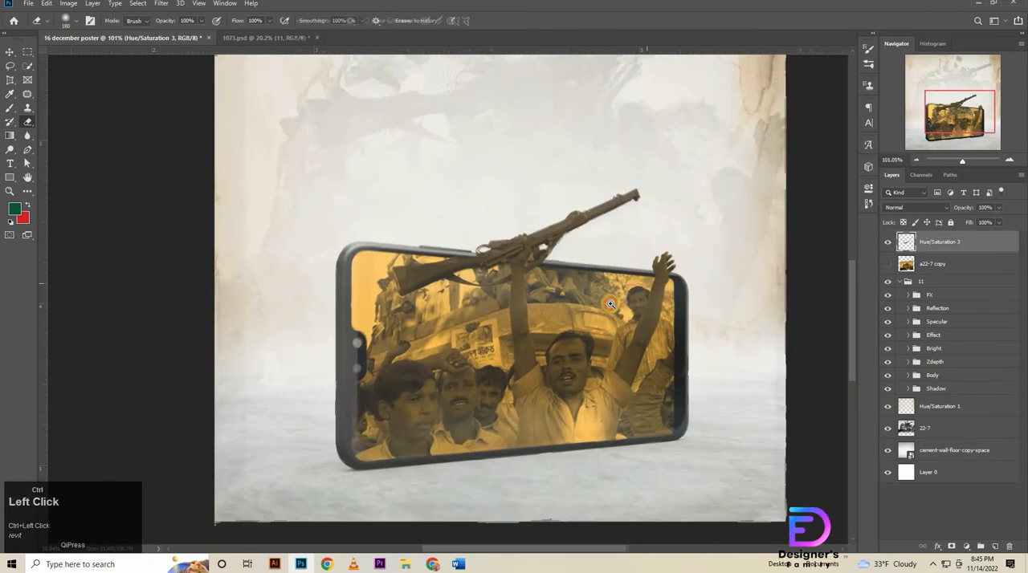
drag(647, 286, 598, 306)
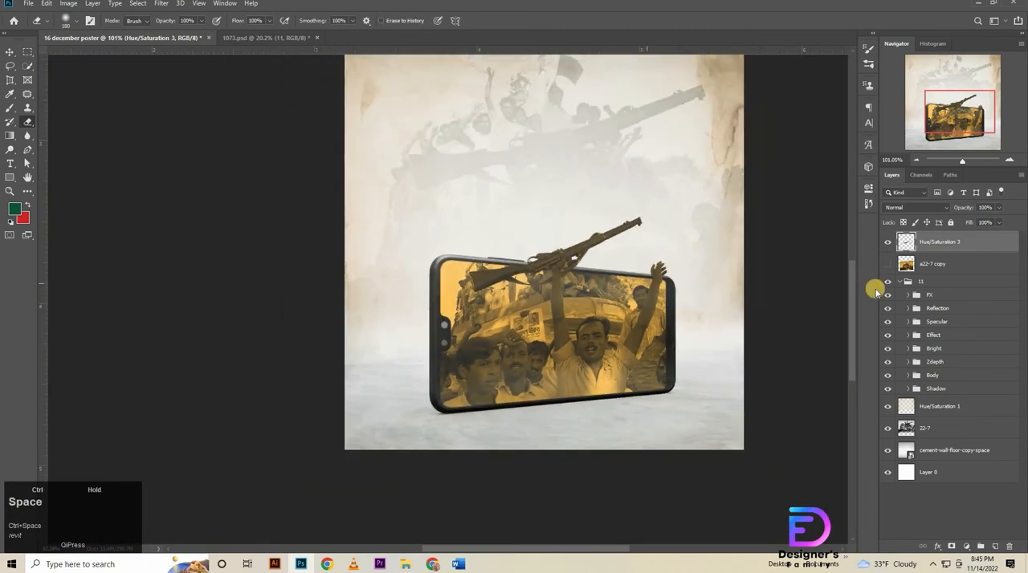
click(929, 267)
key(Delete)
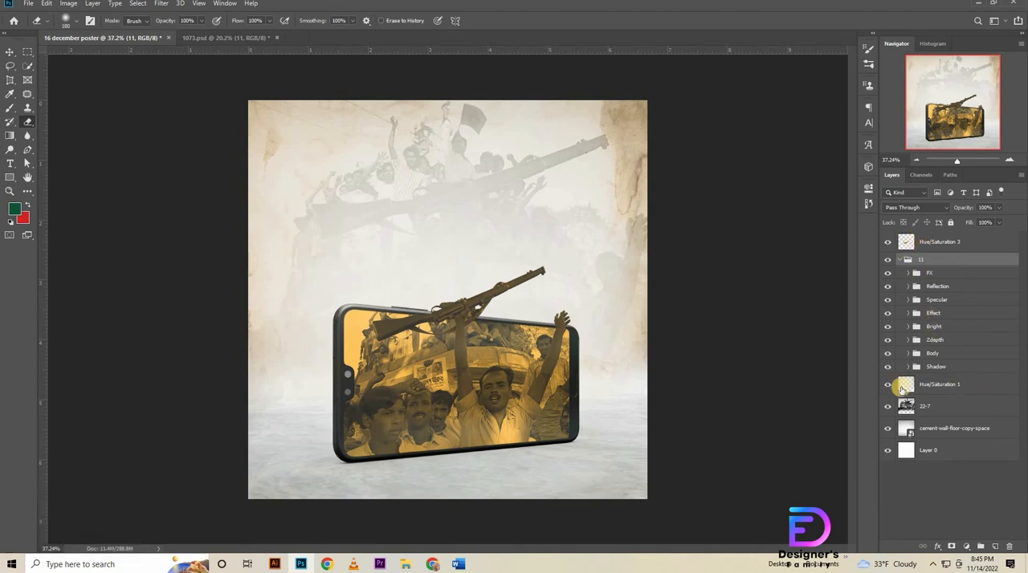
Open the phone's Shadow group, hide its Shadow 0 layer and select Shadow 1.
click(956, 367)
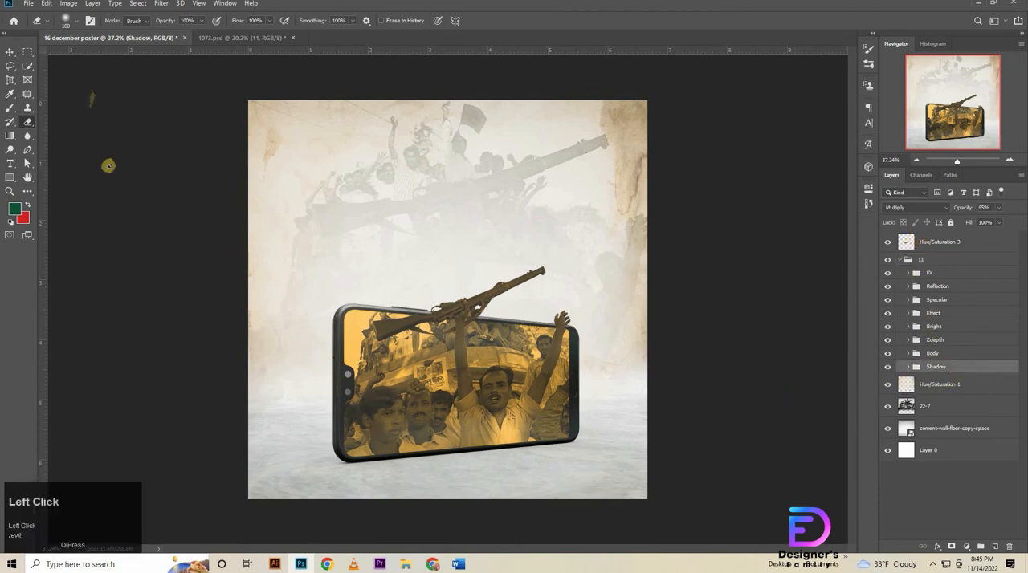
click(10, 52)
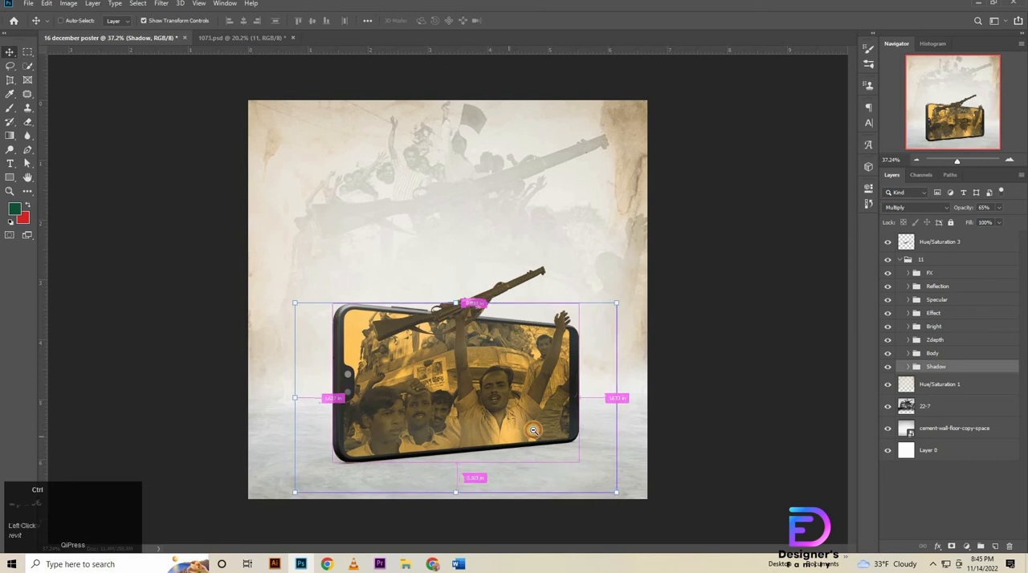
drag(533, 430, 535, 452)
drag(686, 431, 647, 351)
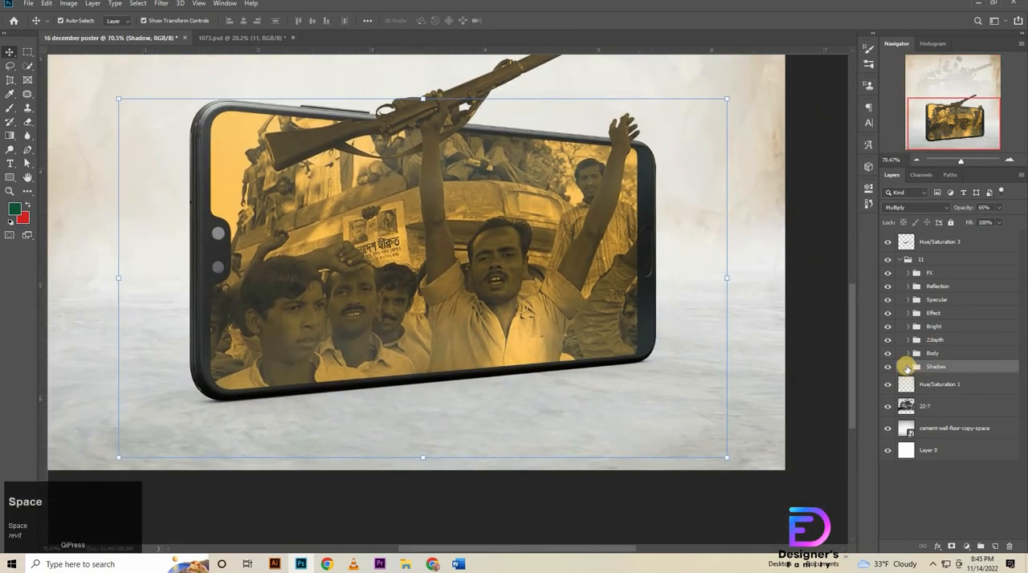
click(907, 367)
click(896, 397)
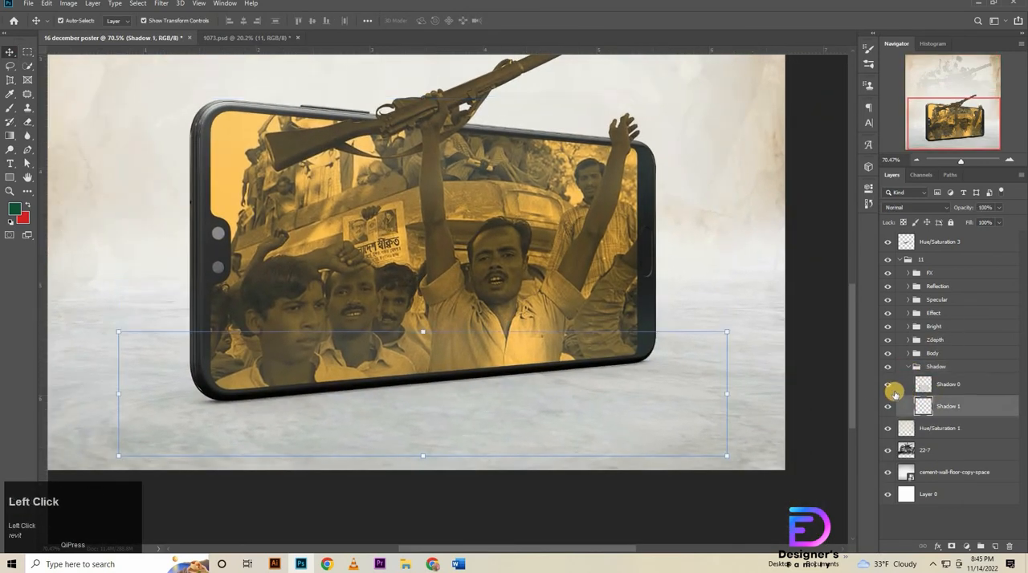
click(888, 385)
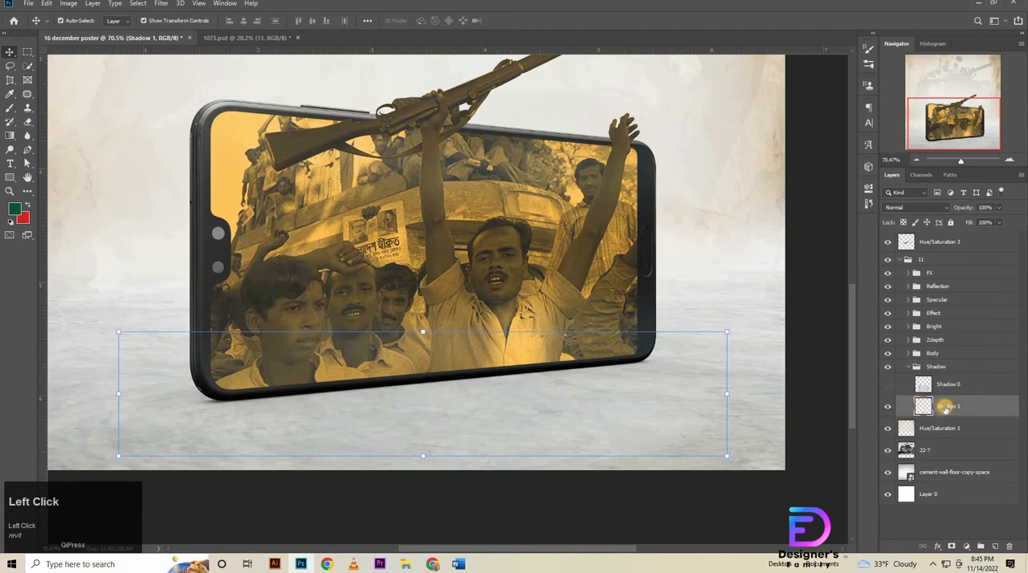
Scale the Shadow 1 layer up proportionally to about 105.5% so it extends past both sides of the phone.
drag(734, 392, 739, 392)
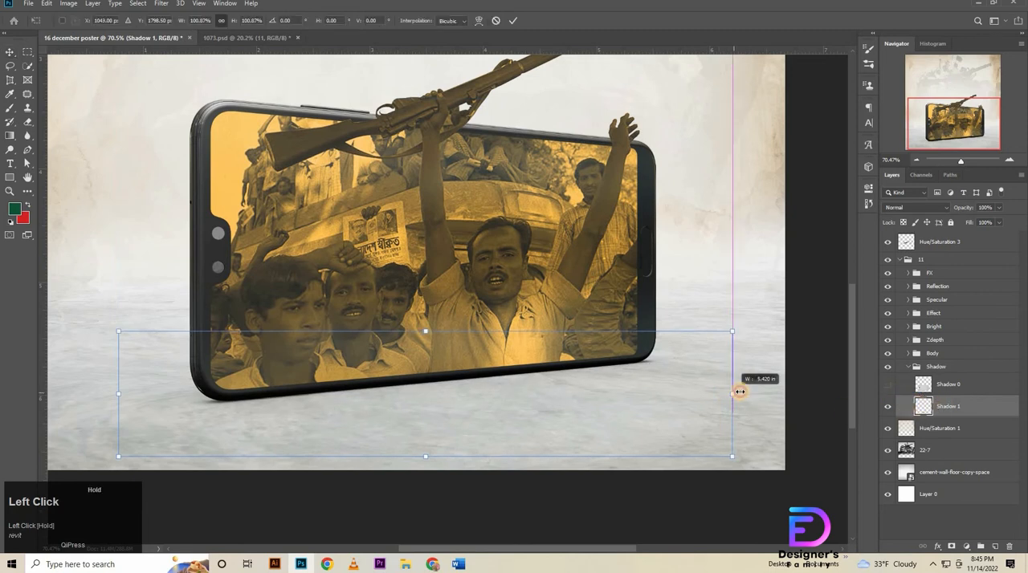
drag(116, 397, 107, 396)
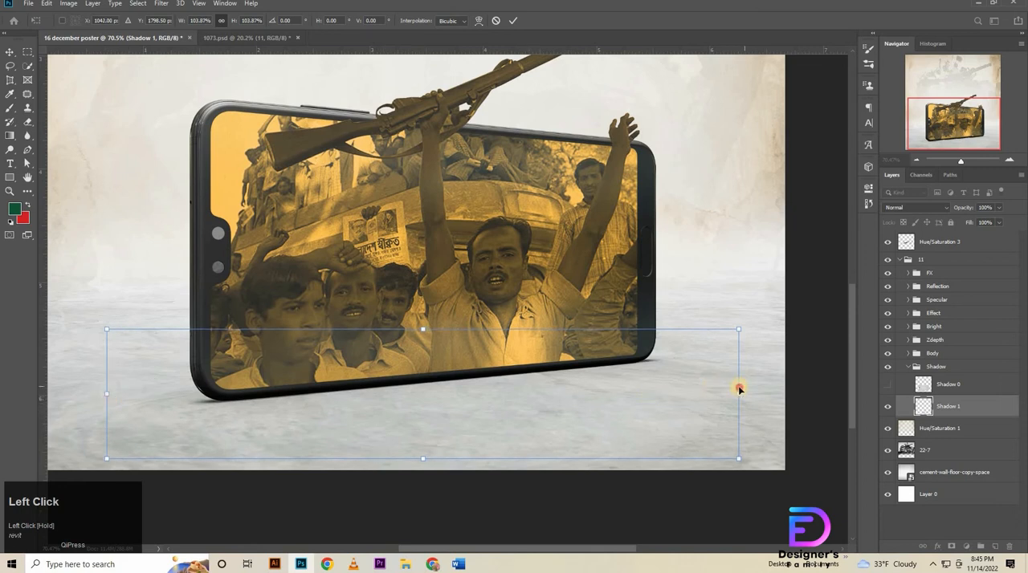
drag(747, 398, 745, 394)
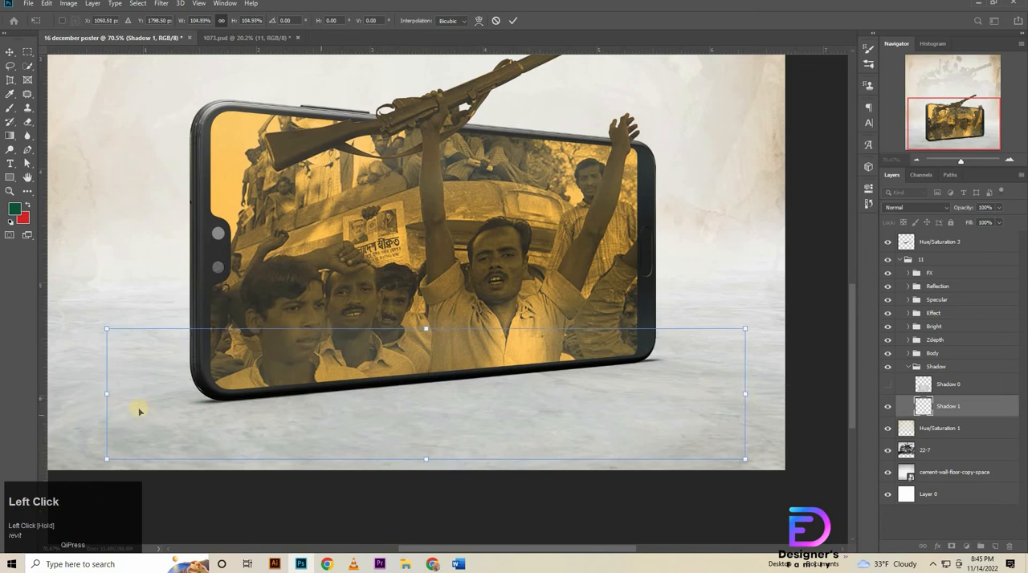
drag(104, 396, 103, 396)
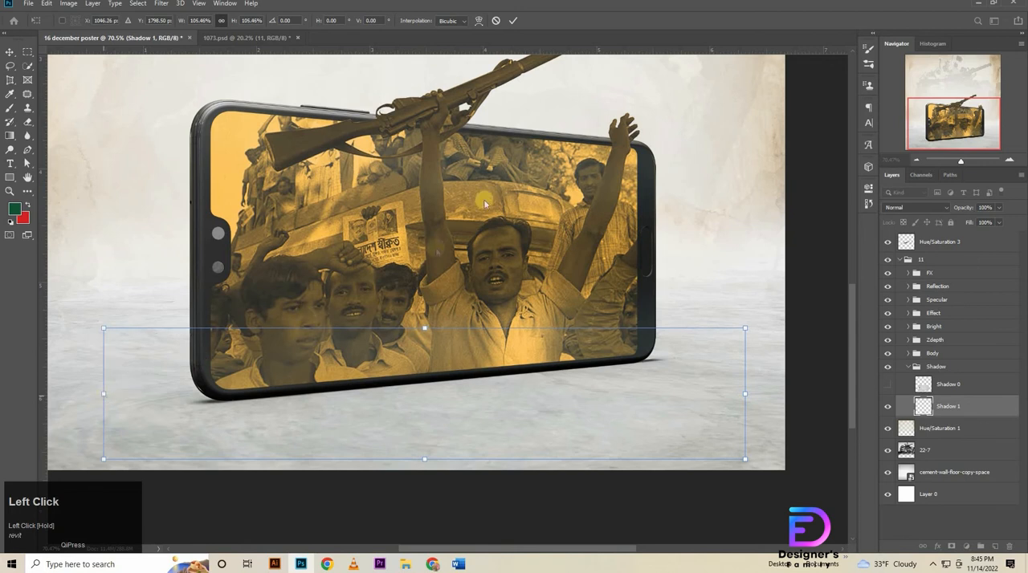
click(512, 20)
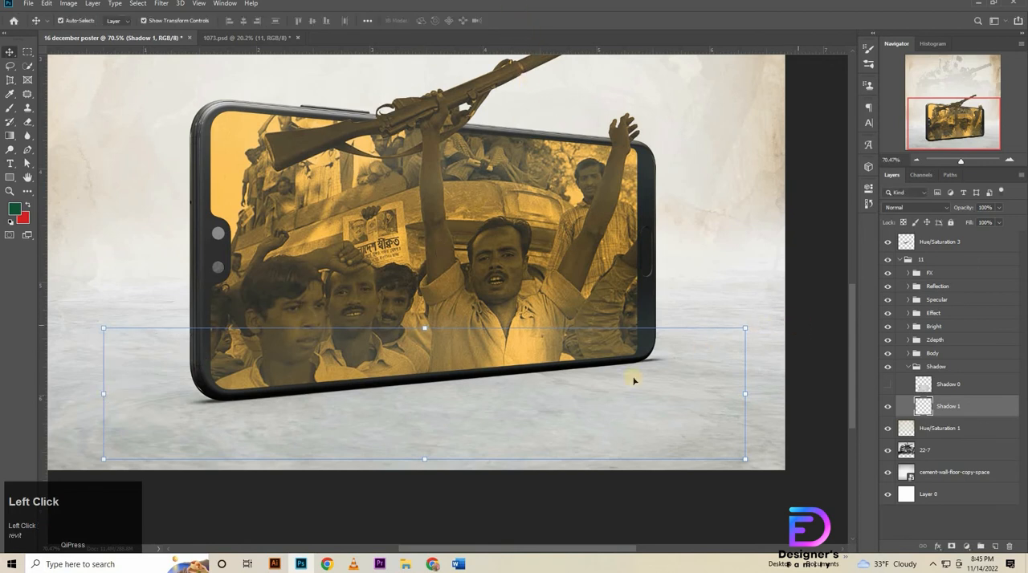
Scale the Shadow 1 layer down to 99% and collapse the Shadow and 11 groups.
drag(99, 390, 110, 393)
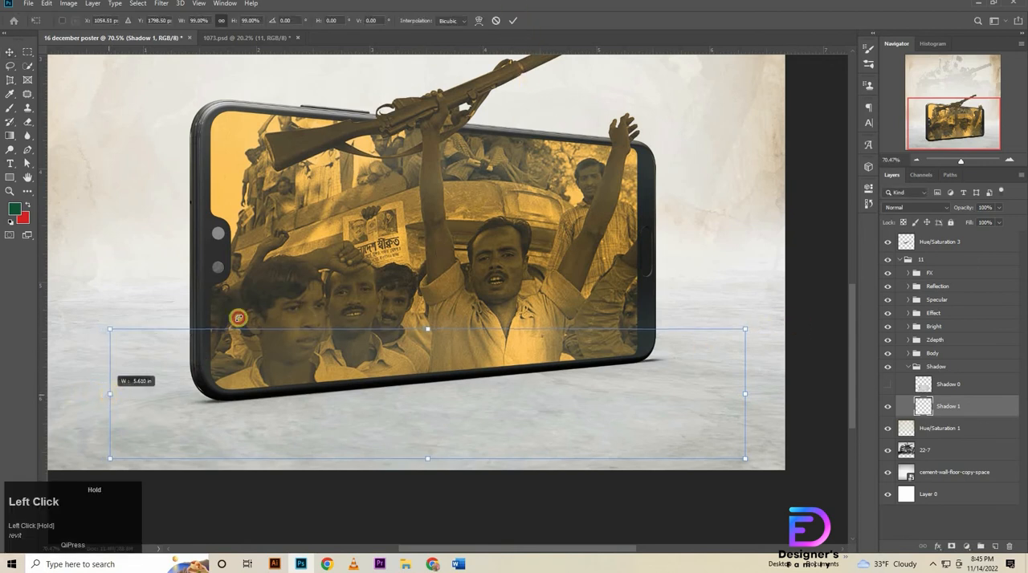
click(836, 398)
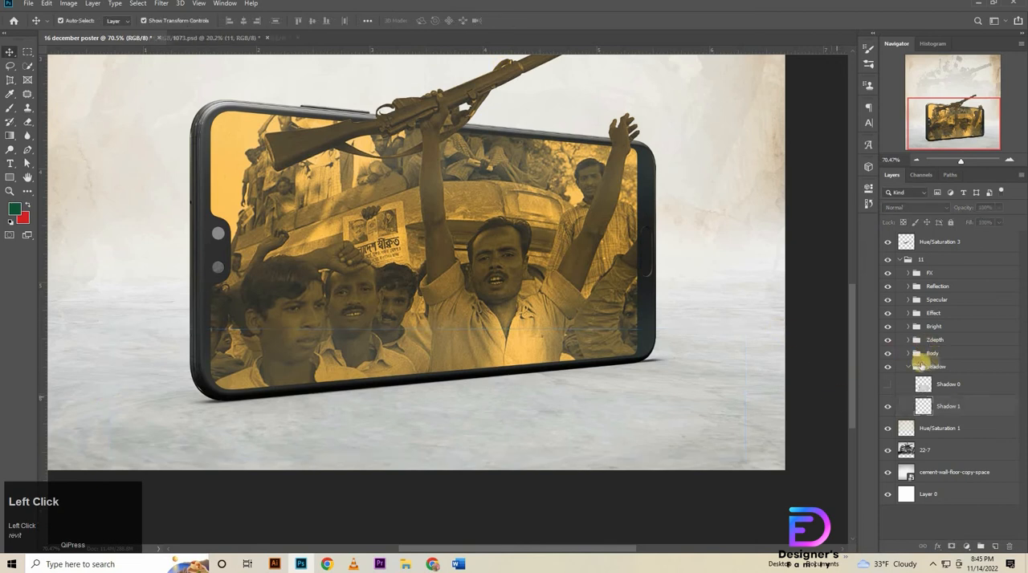
click(908, 367)
click(900, 259)
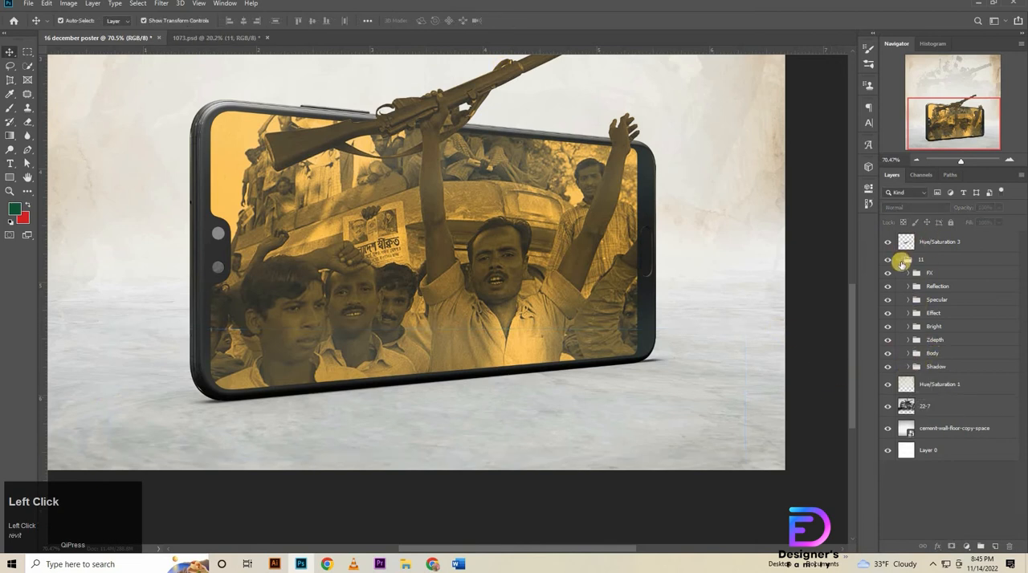
Place the pngwing.com light-ray image from the 16 december poster folder and move its layer directly below group 11.
click(946, 241)
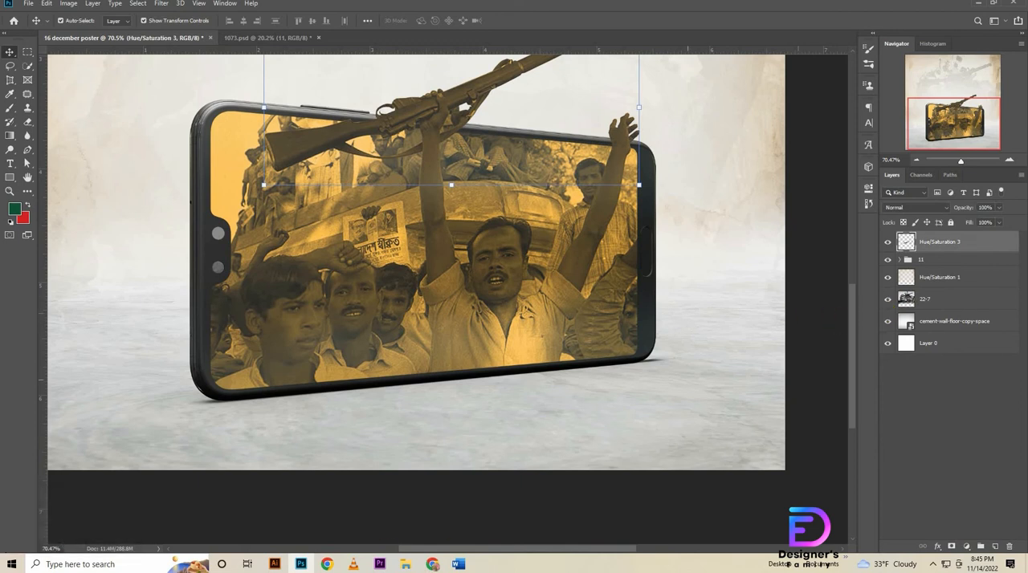
click(406, 566)
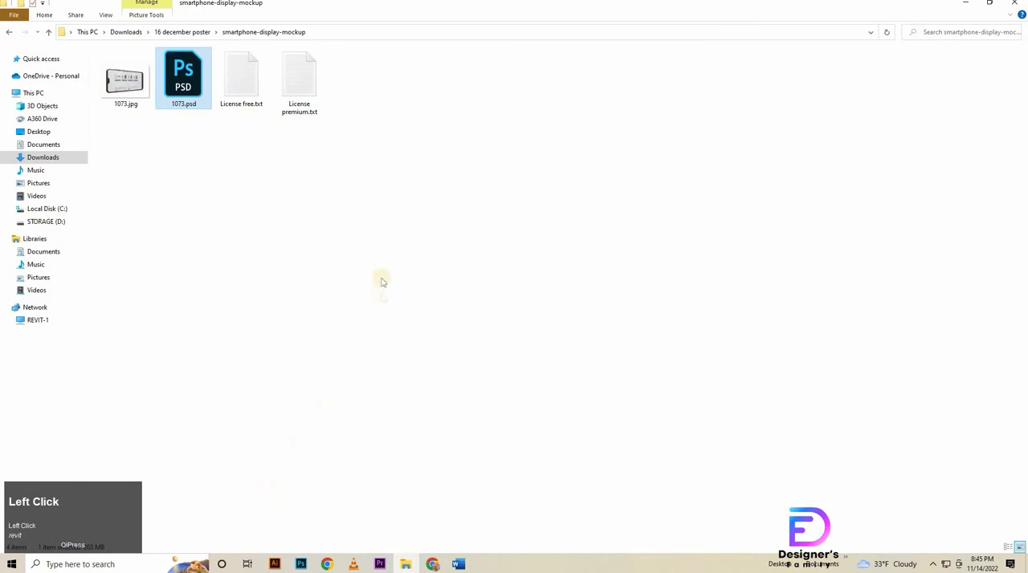
key(alt+Left)
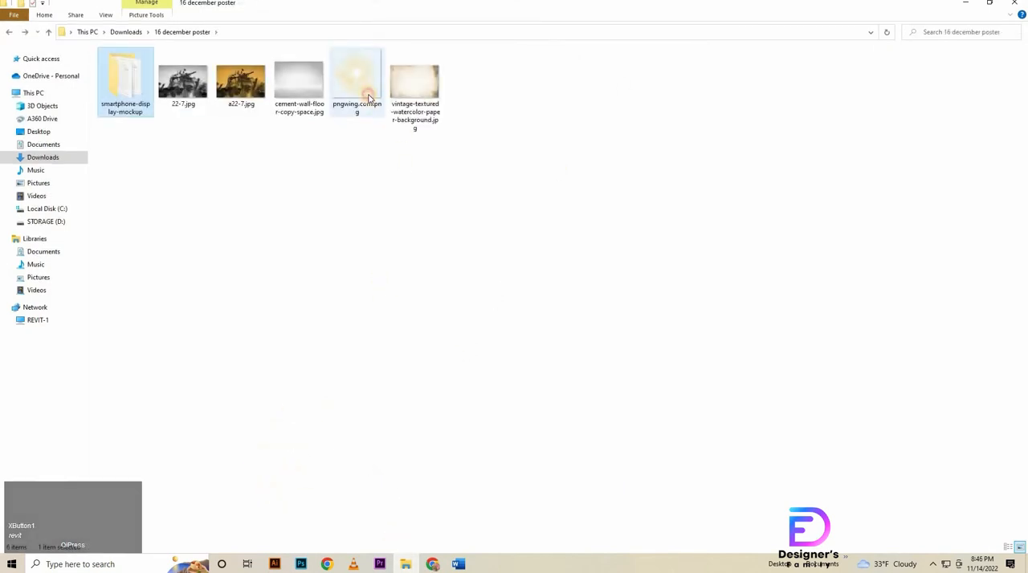
drag(356, 80, 601, 255)
drag(945, 251, 955, 295)
Move the pngwing.com light rays up behind the phone and scale them down to about 30.5%.
drag(654, 247, 637, 278)
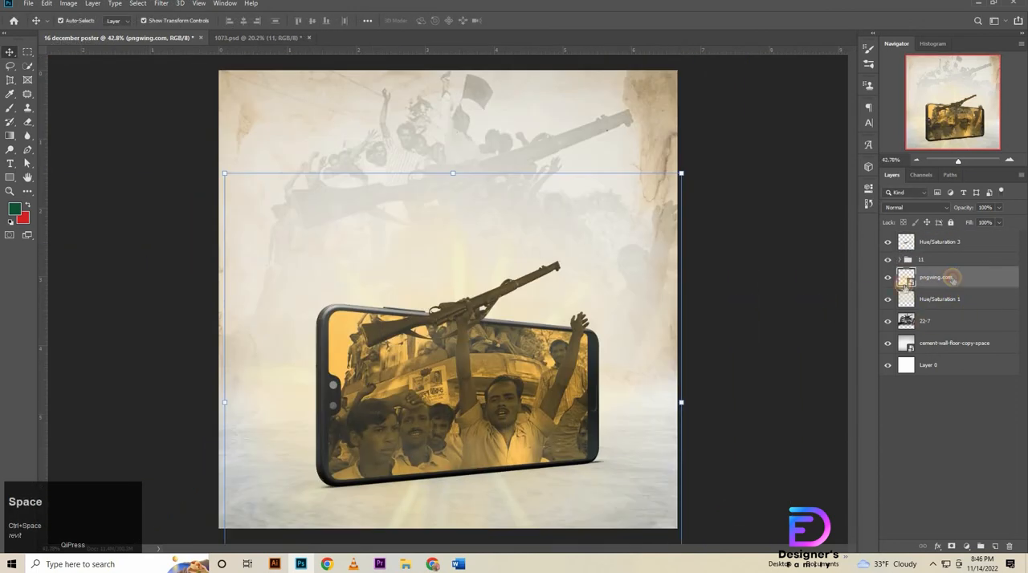
click(951, 278)
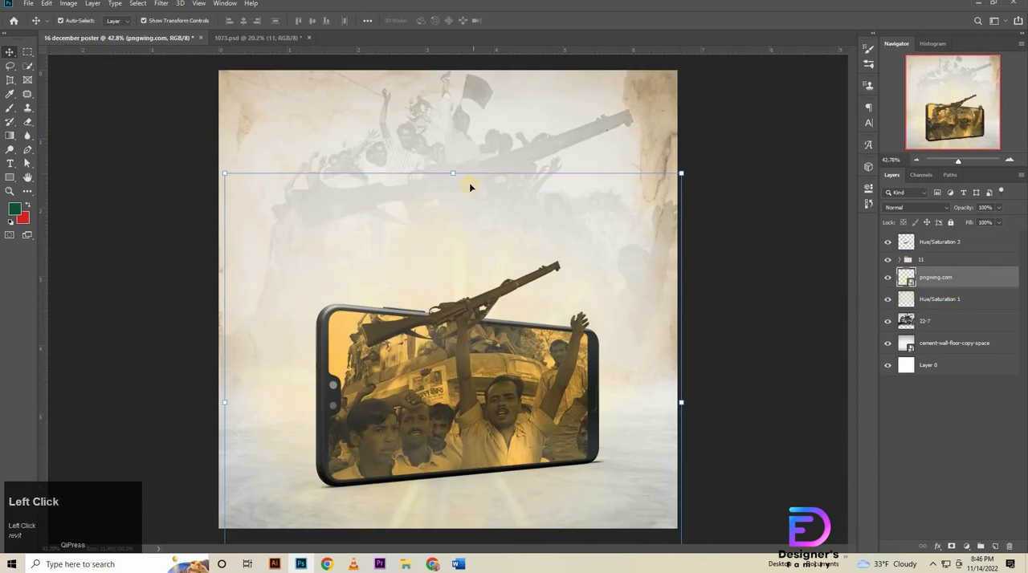
drag(445, 252, 464, 221)
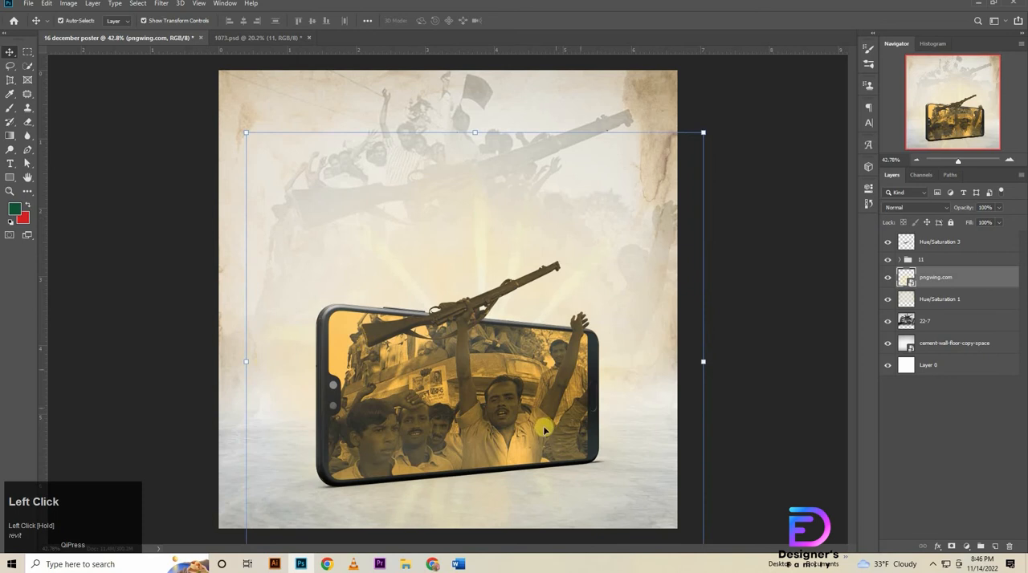
scroll(571, 404, down, 1)
drag(557, 398, 533, 400)
drag(469, 531, 556, 374)
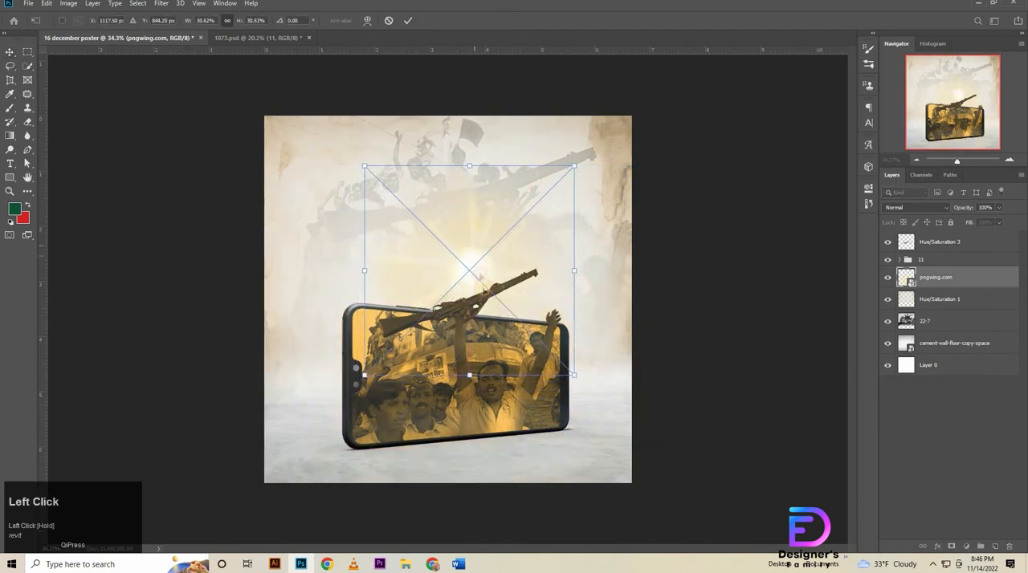
Reduce the light rays to about 24.8% and center them behind the rifle at the phone's upper edge.
drag(474, 248, 476, 306)
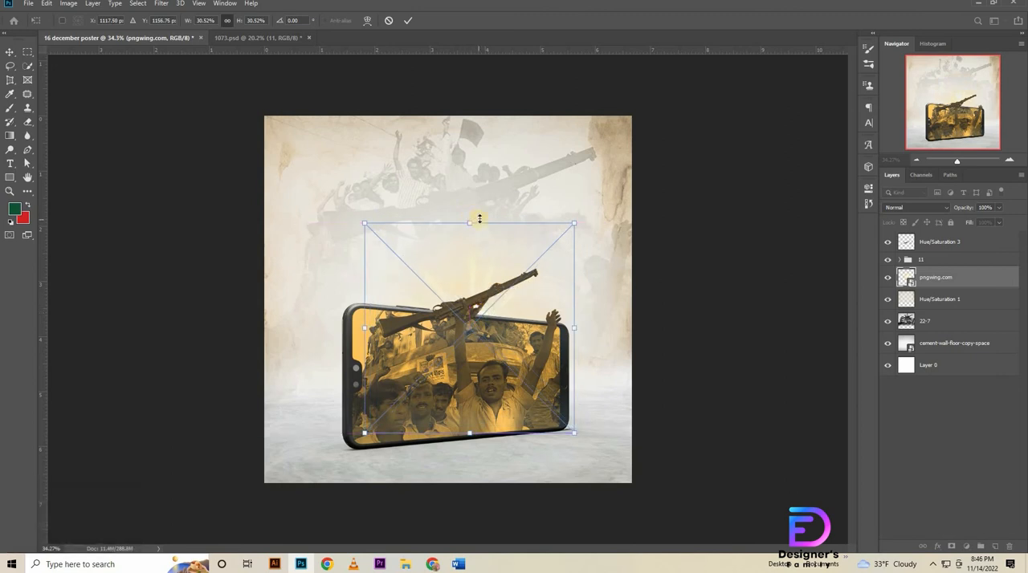
drag(472, 225, 474, 253)
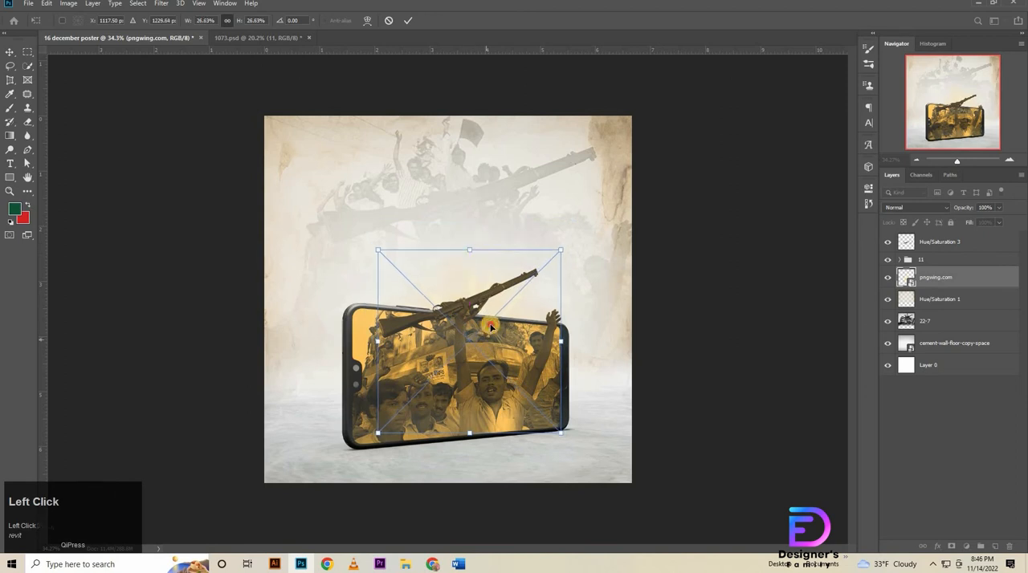
drag(486, 341, 486, 330)
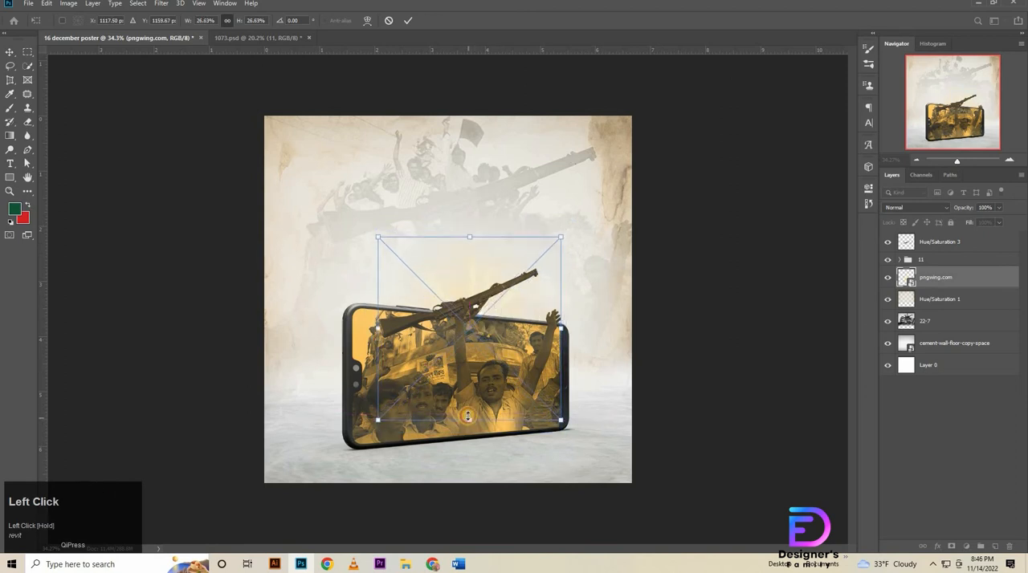
drag(469, 419, 485, 403)
drag(511, 363, 517, 373)
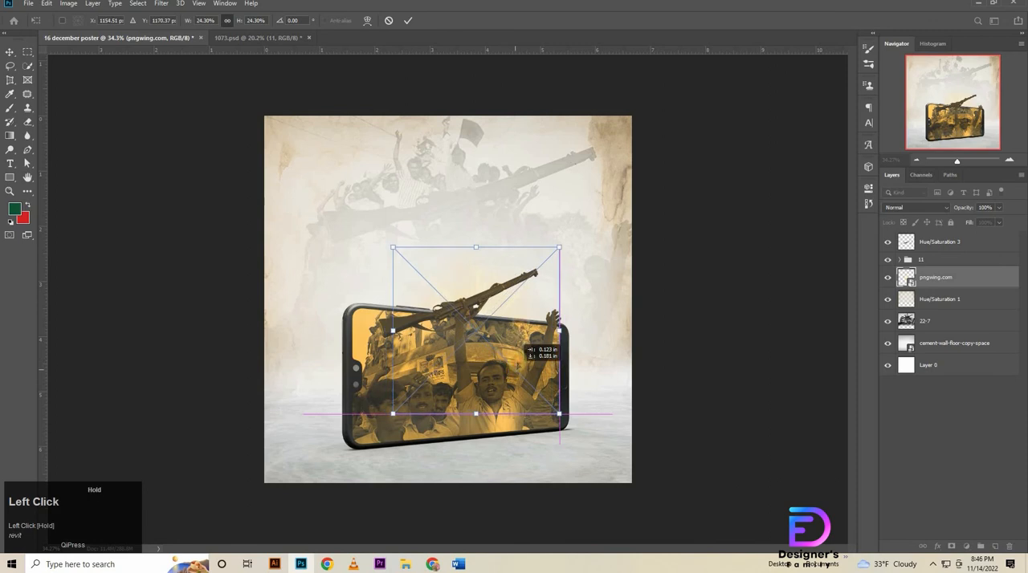
drag(483, 245, 482, 241)
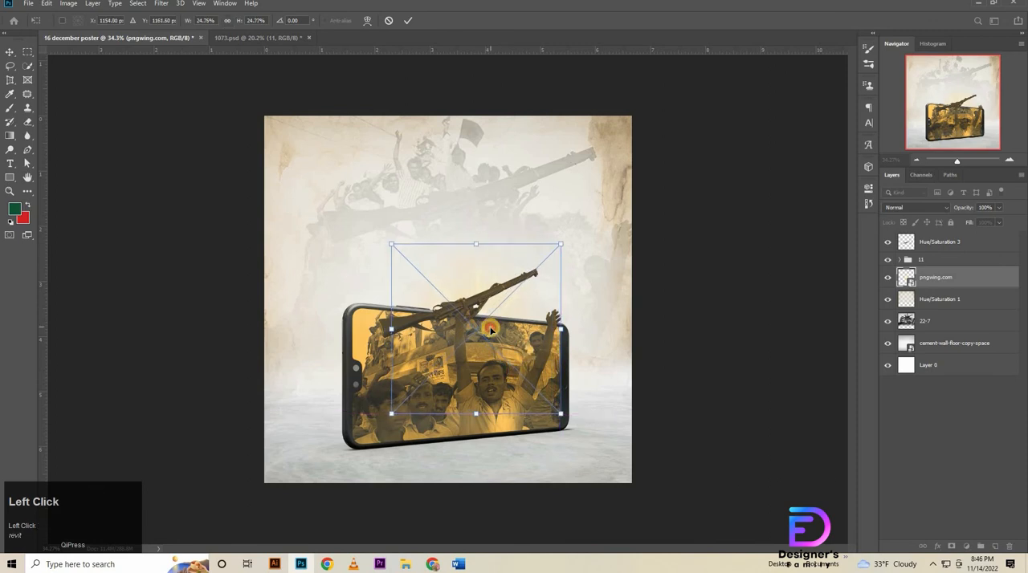
drag(491, 329, 484, 329)
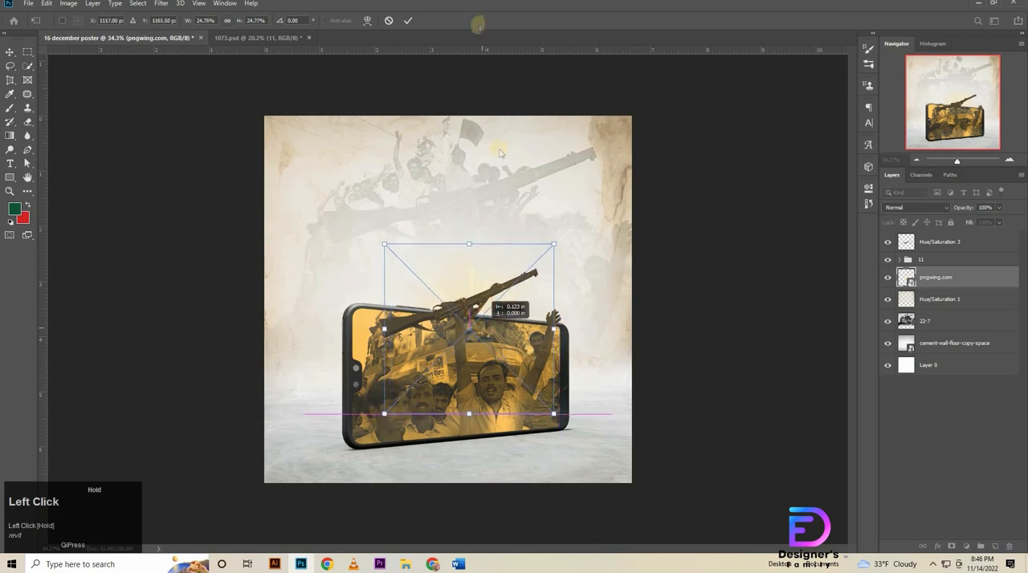
click(410, 22)
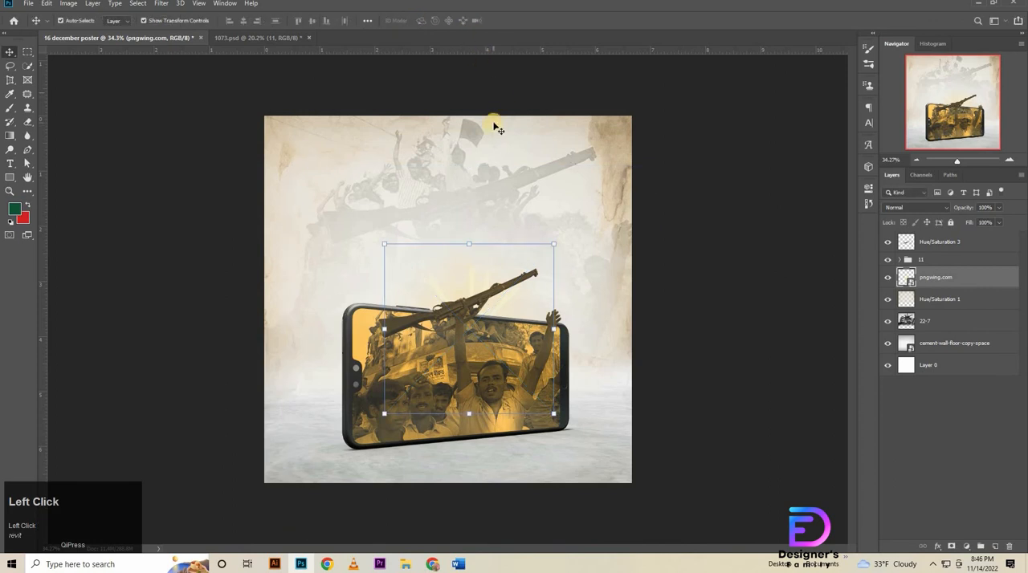
Select the Hue/Saturation 3 layer, switch to Word and copy the text "১৬ ই".
click(952, 242)
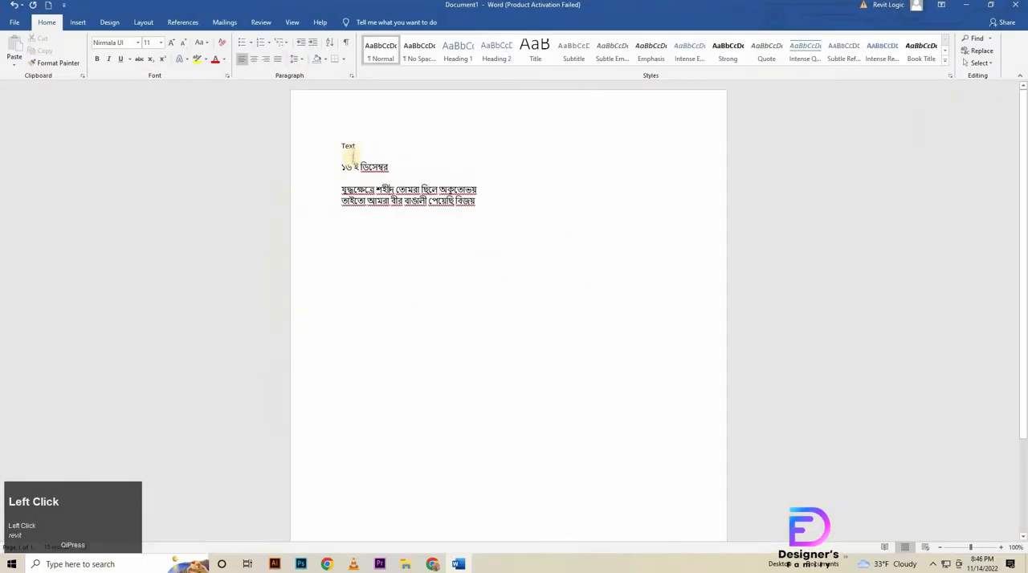
drag(361, 167, 284, 174)
click(349, 161)
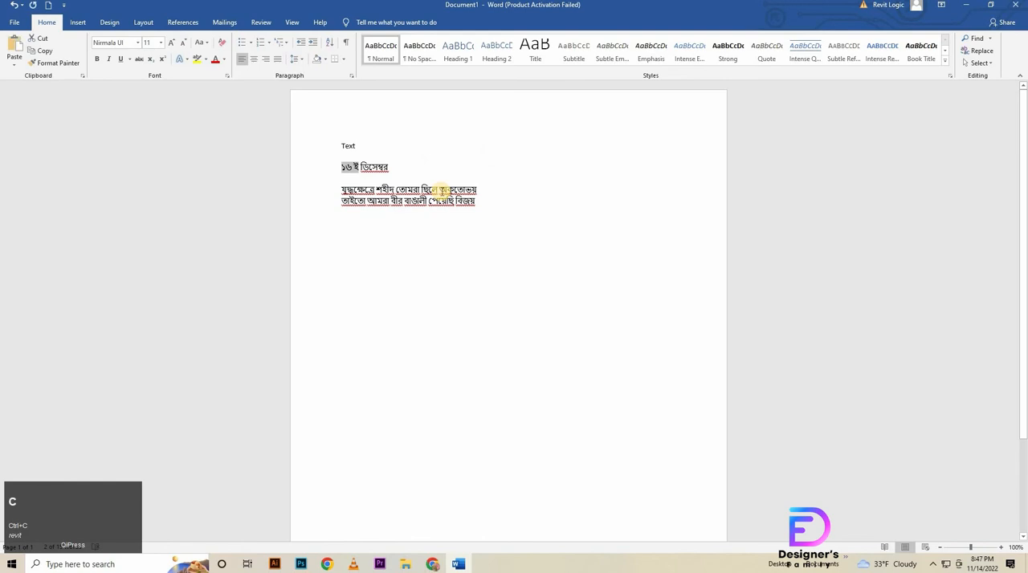
Switch back to Photoshop and paste "১৬ ই" as a horizontal text layer near the poster's upper left.
key(alt+Tab)
click(10, 163)
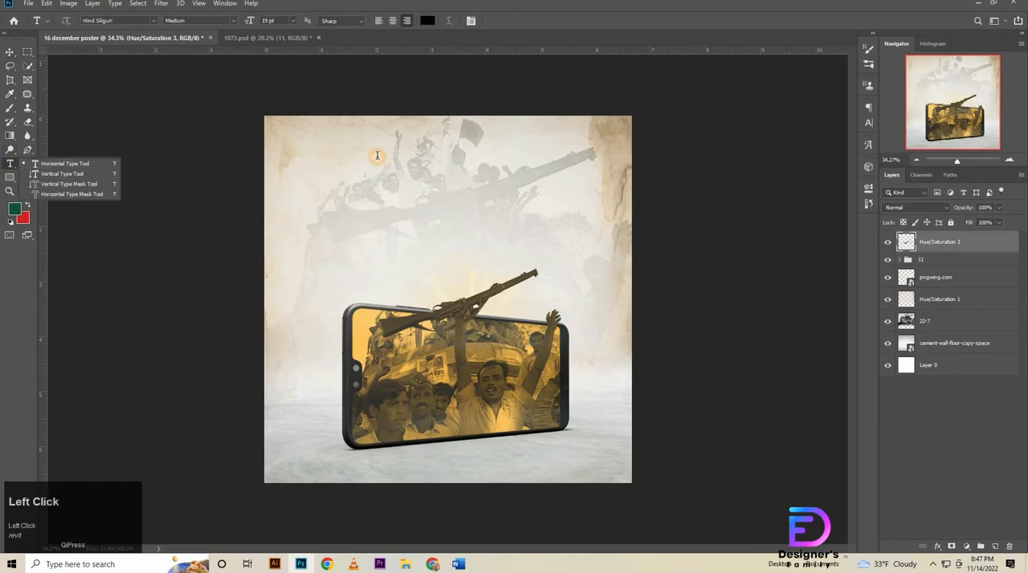
click(60, 163)
click(378, 159)
text(১৬ ই)
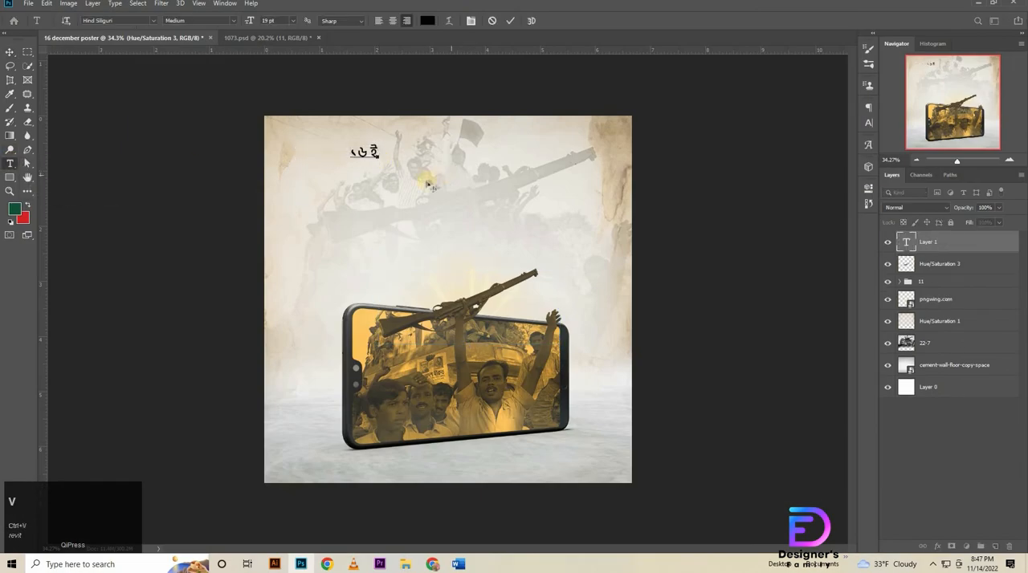
click(510, 20)
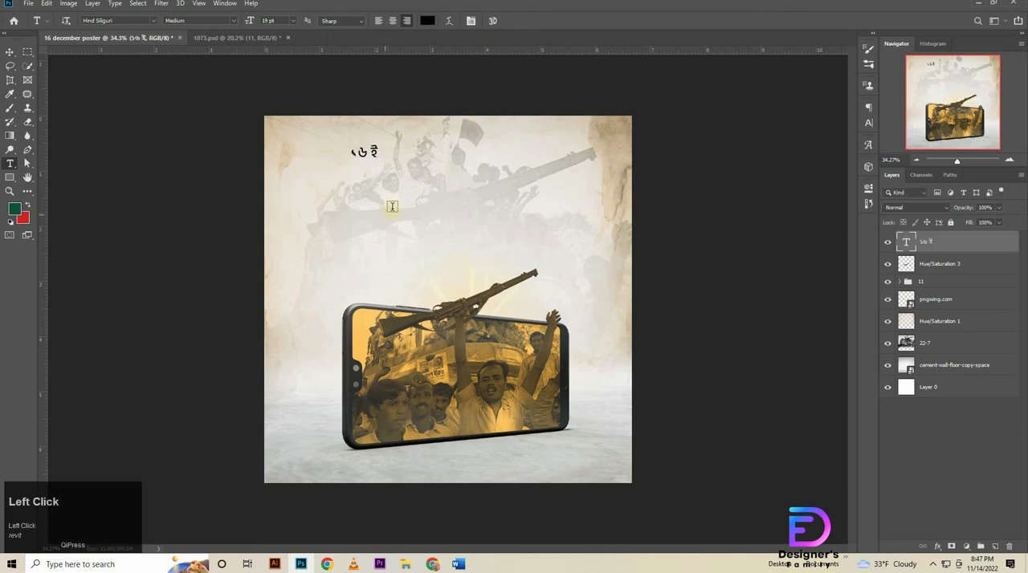
Copy "ডিসেম্বর" from the Word document and paste it in Photoshop as a separate text layer just below "১৬ ই".
key(alt+Tab)
drag(361, 165, 409, 172)
key(ctrl+c)
key(alt+Tab)
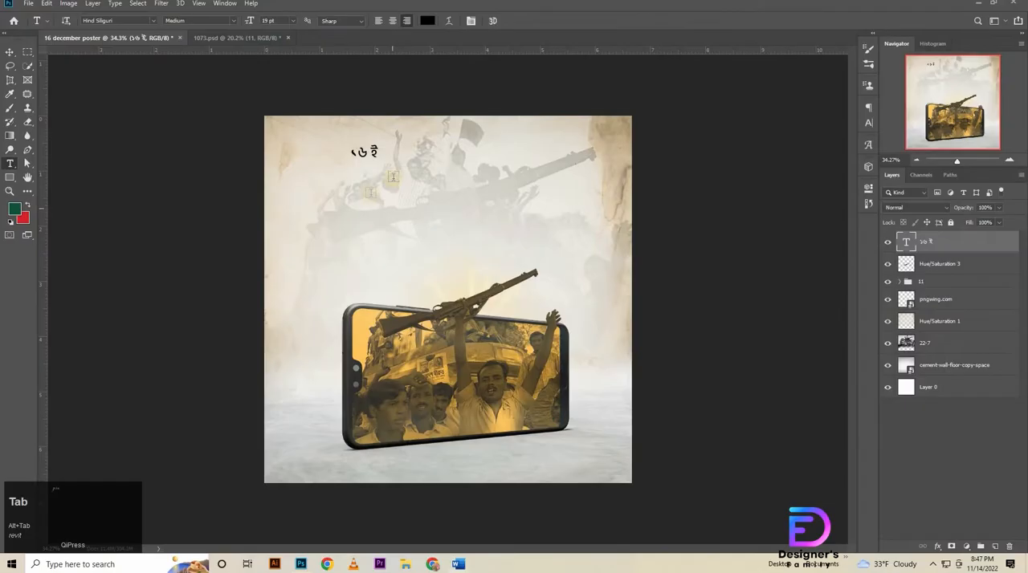
click(414, 177)
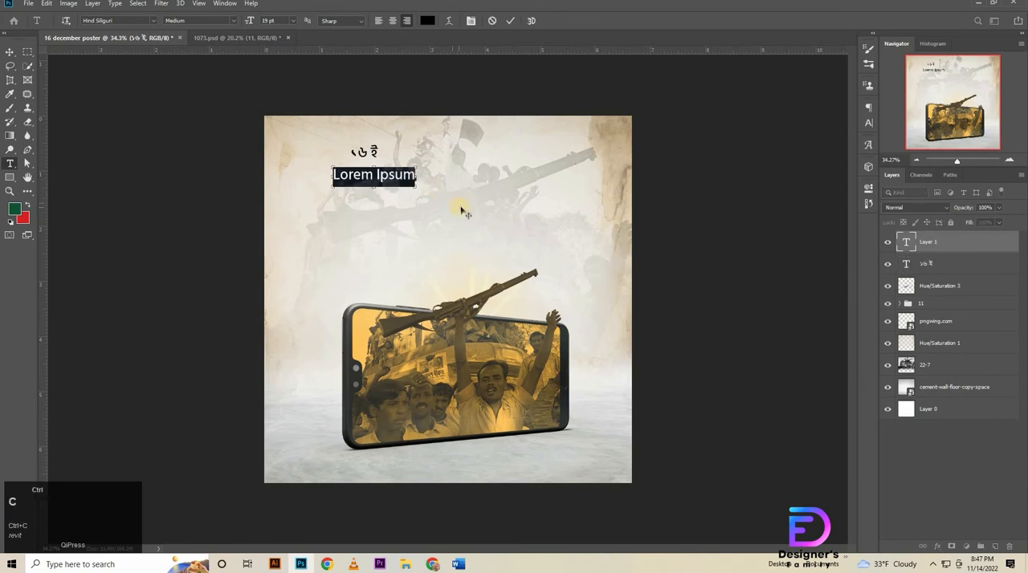
key(ctrl+v)
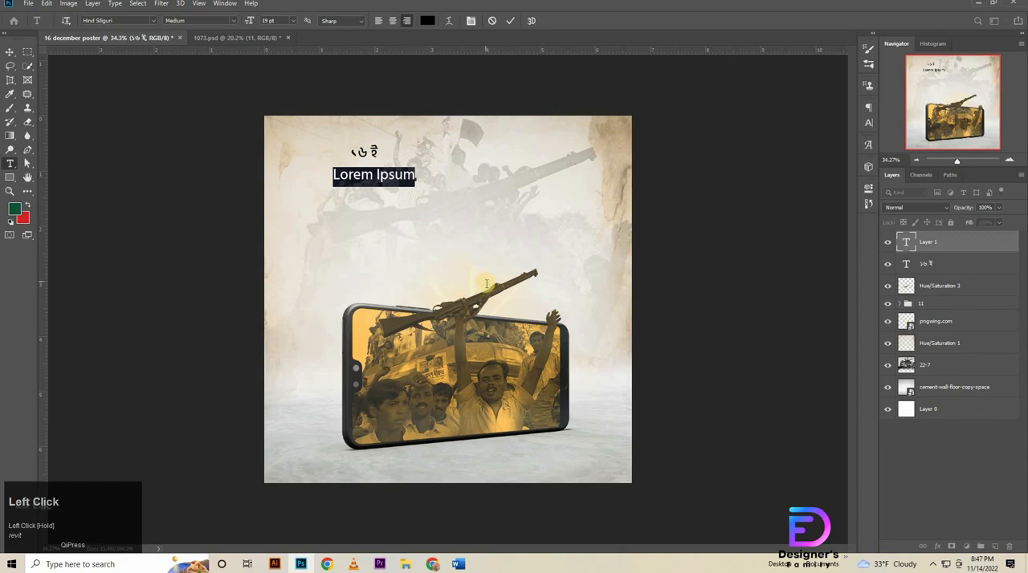
key(alt+Tab)
key(alt+Tab)
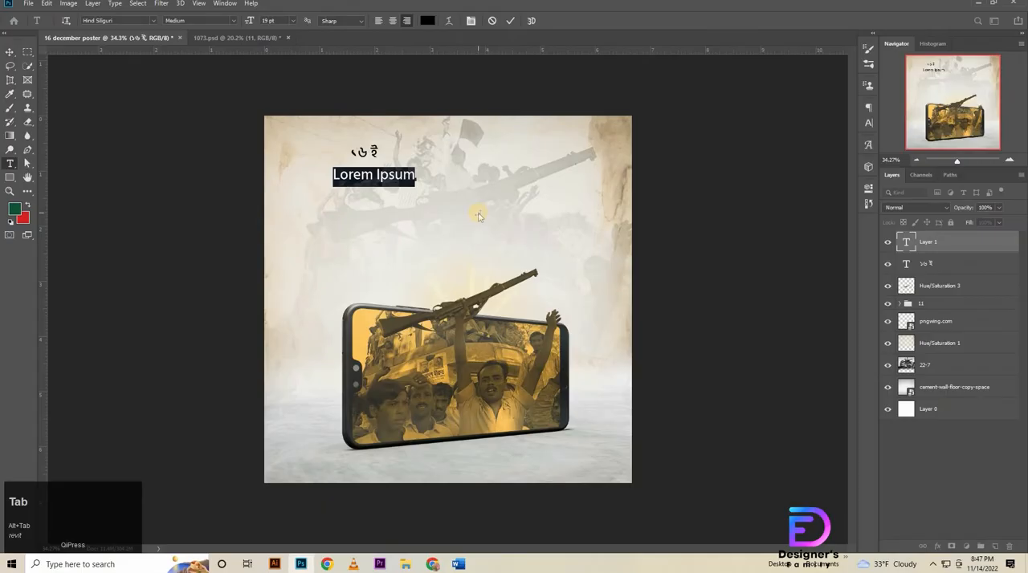
key(ctrl+v)
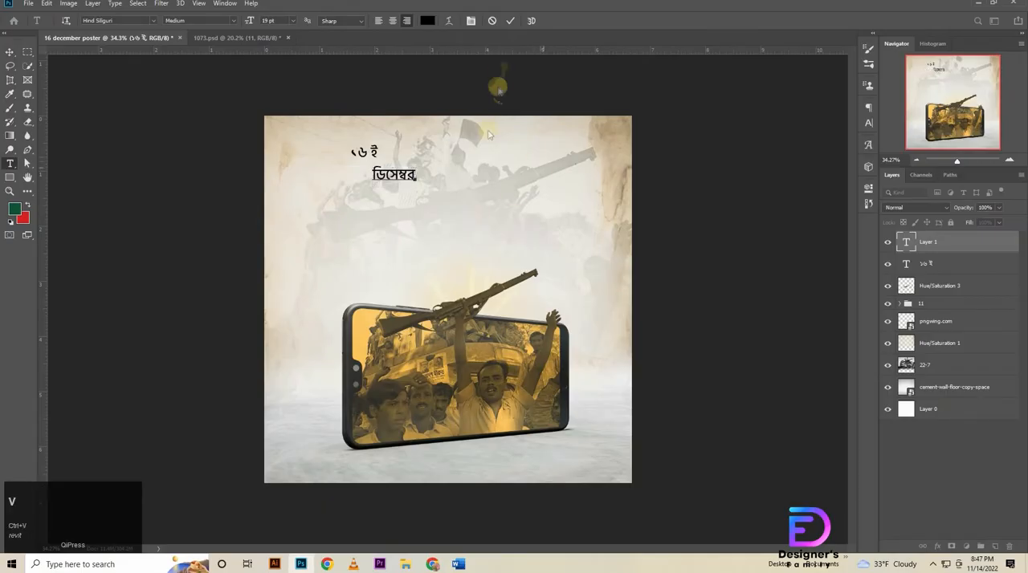
click(510, 20)
Copy the two-line verse beginning "যুদ্ধক্ষেত্রে শহীদ" from Word, paste it as a Photoshop text layer and place it fully on the poster above the rifle.
key(alt+Tab)
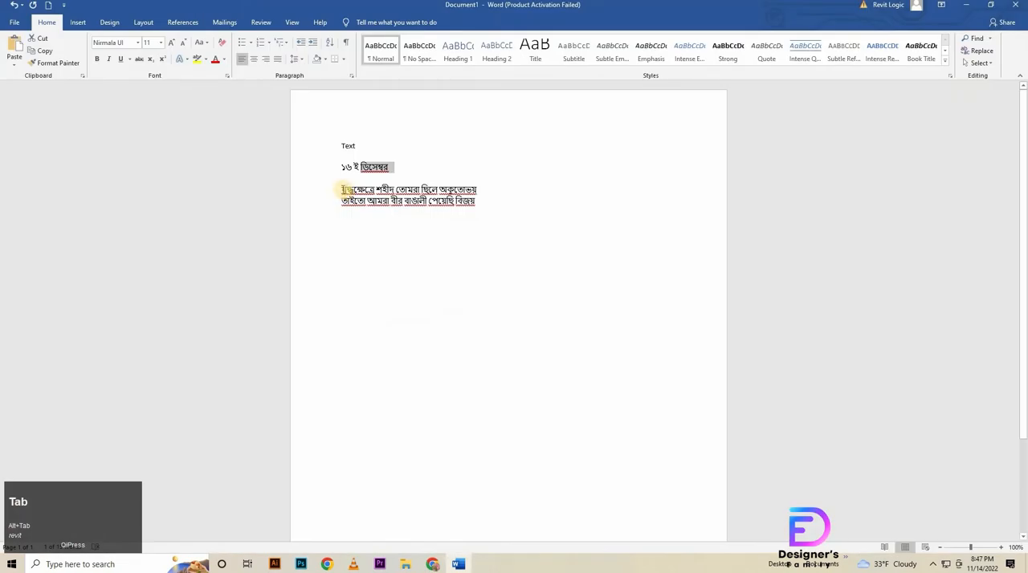
drag(344, 190, 489, 210)
key(ctrl+c)
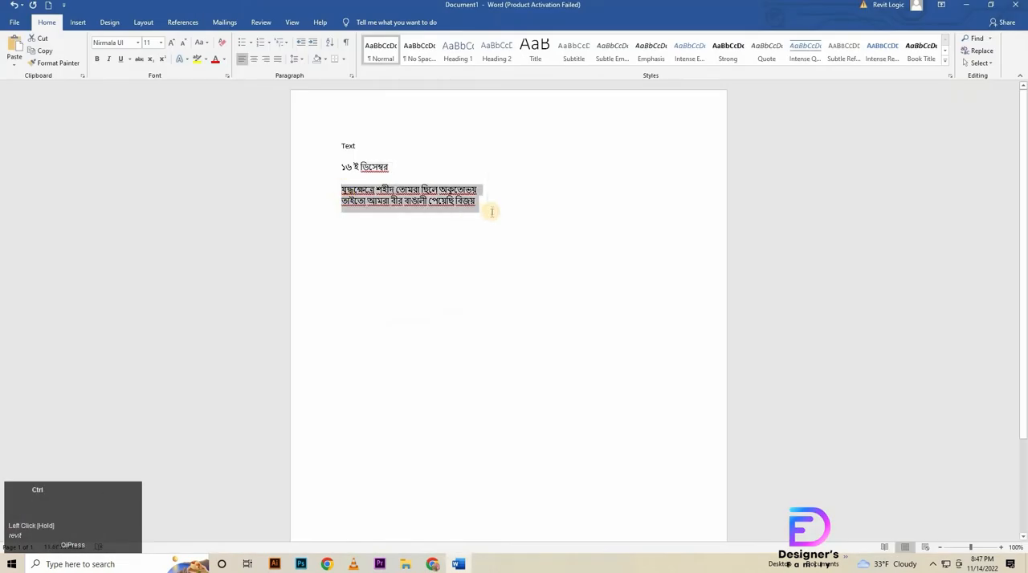
key(alt+Tab)
click(355, 231)
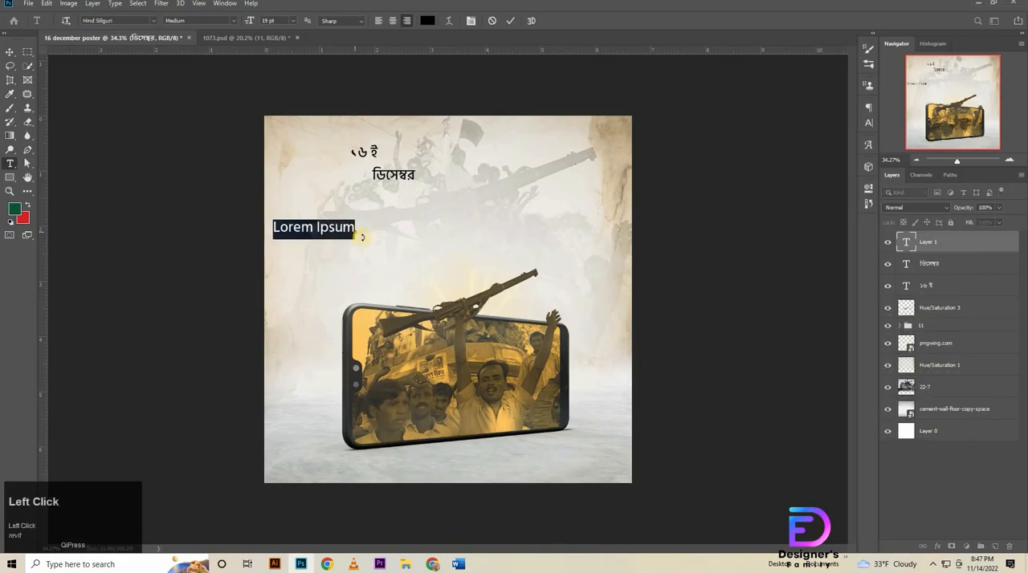
key(ctrl+v)
click(9, 52)
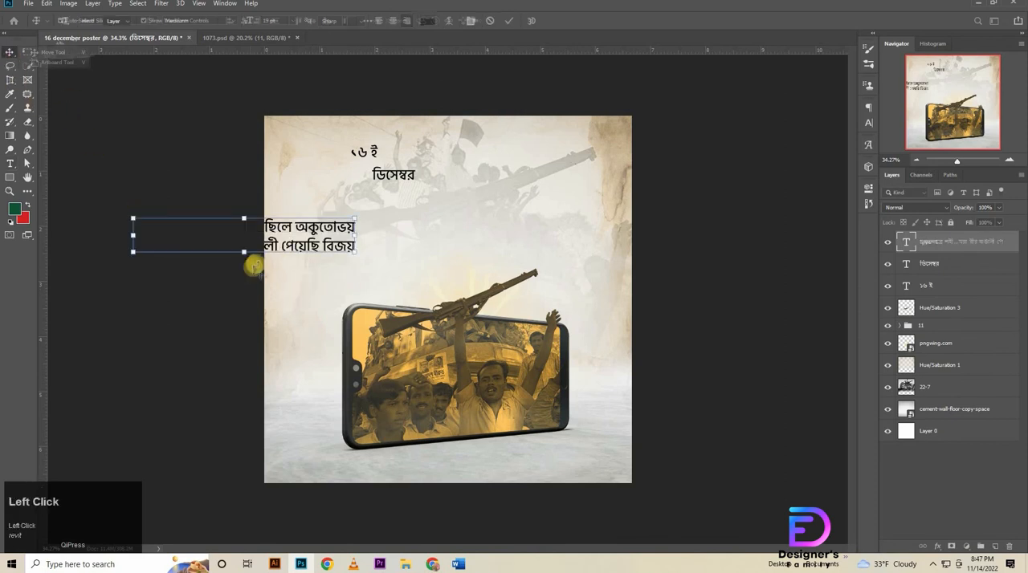
drag(296, 248, 554, 253)
Align the right edges of "১৬ ই" and "ডিসেম্বর" and move both above the verse, flush with its right end.
drag(593, 342, 674, 346)
drag(281, 80, 180, 238)
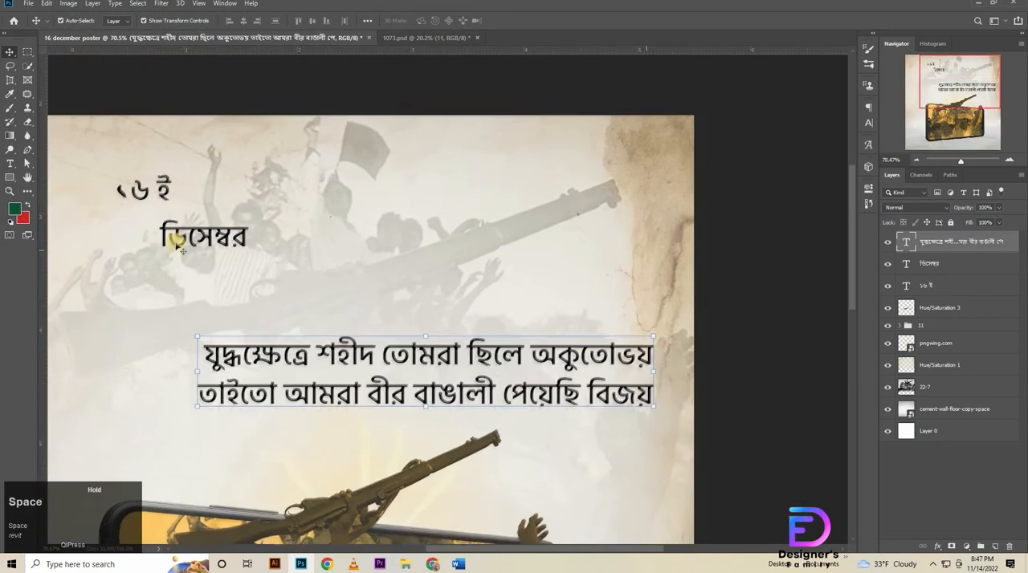
click(191, 253)
shift+click(157, 195)
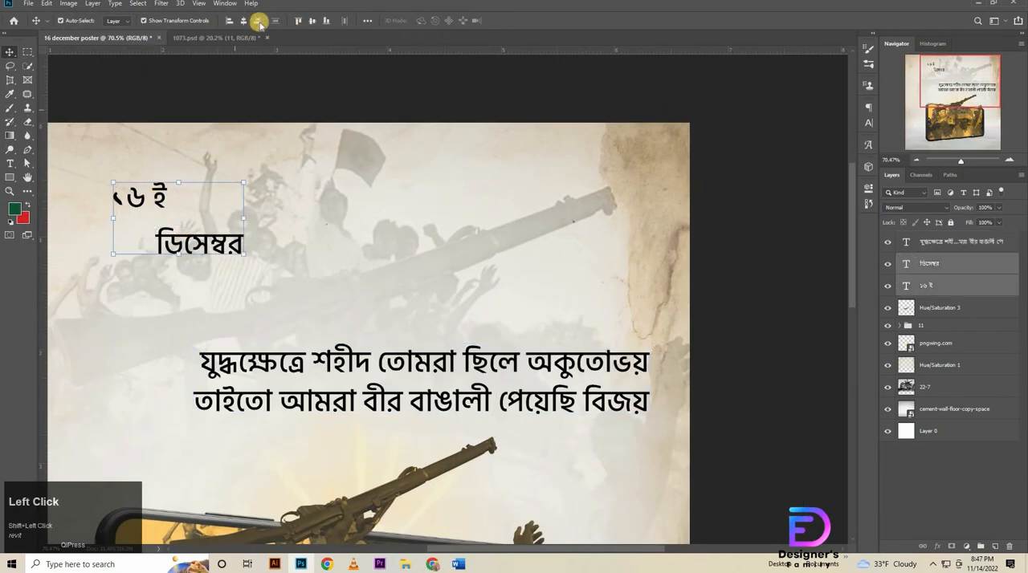
click(257, 20)
drag(226, 246, 631, 307)
click(738, 298)
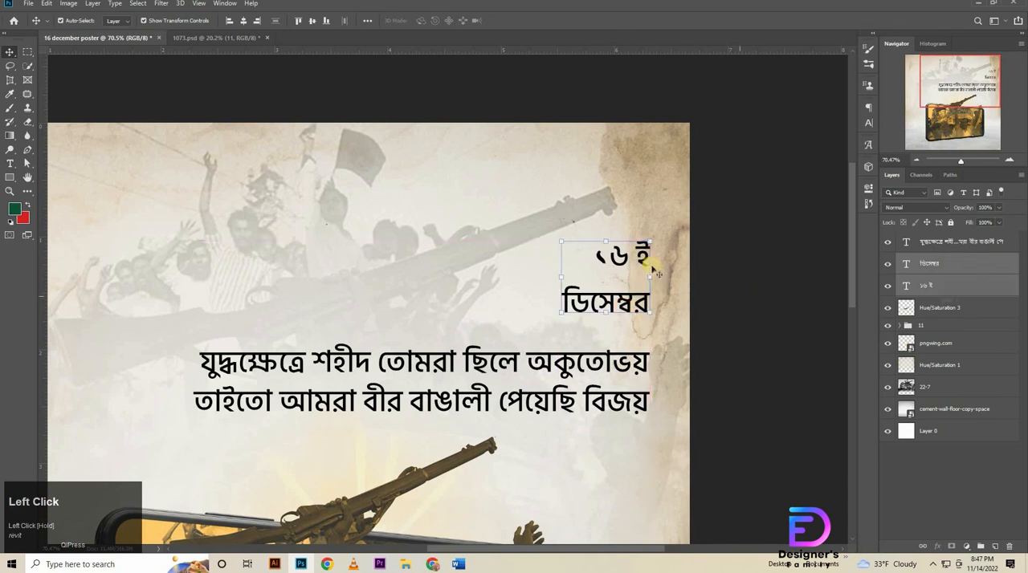
Change the text color of "১৬ ই" to red #d62223.
click(665, 247)
click(867, 126)
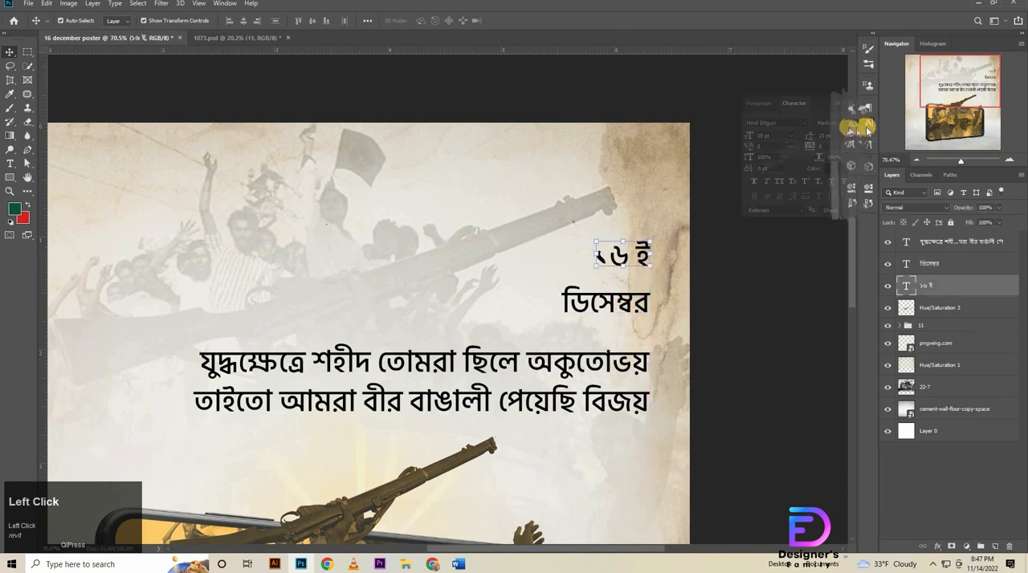
click(838, 173)
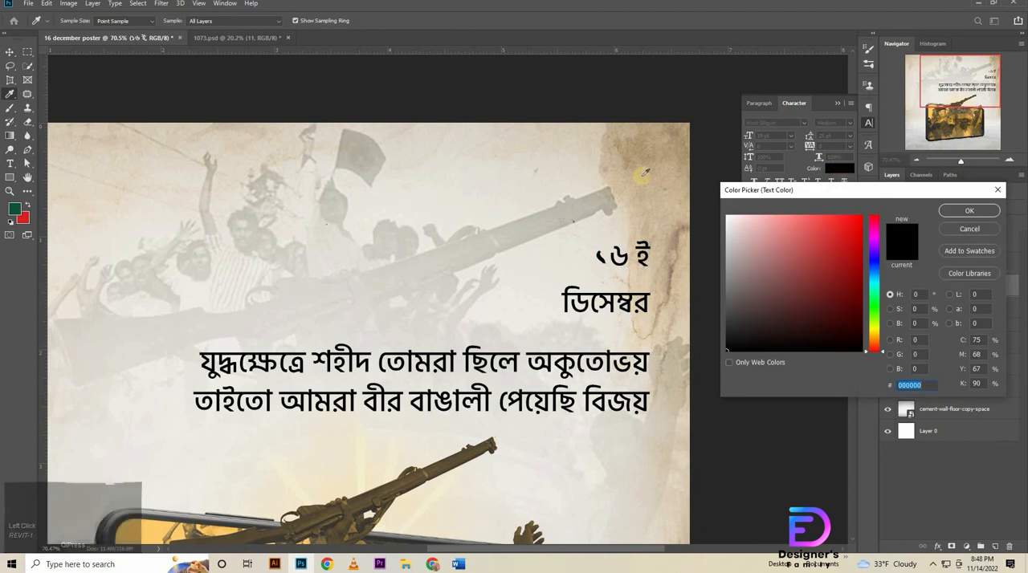
click(840, 237)
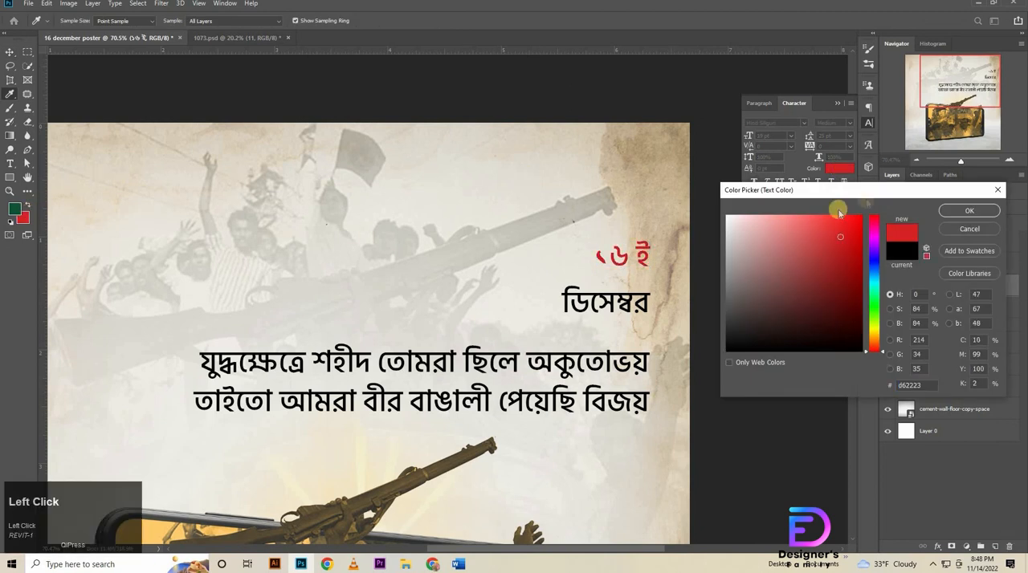
click(974, 211)
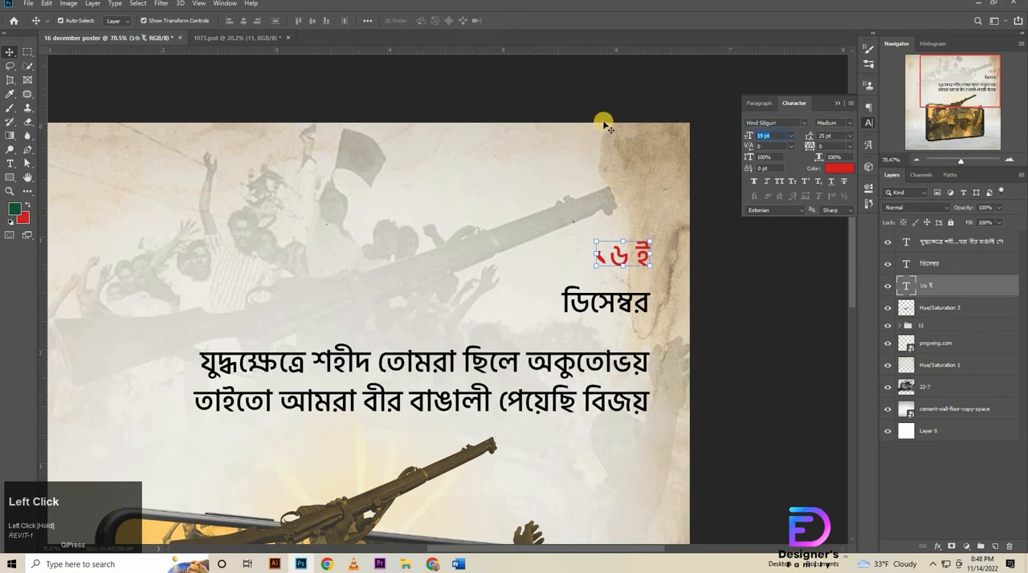
Set the font size of "১৬ ই" to 60 pt.
text(60)
key(Return)
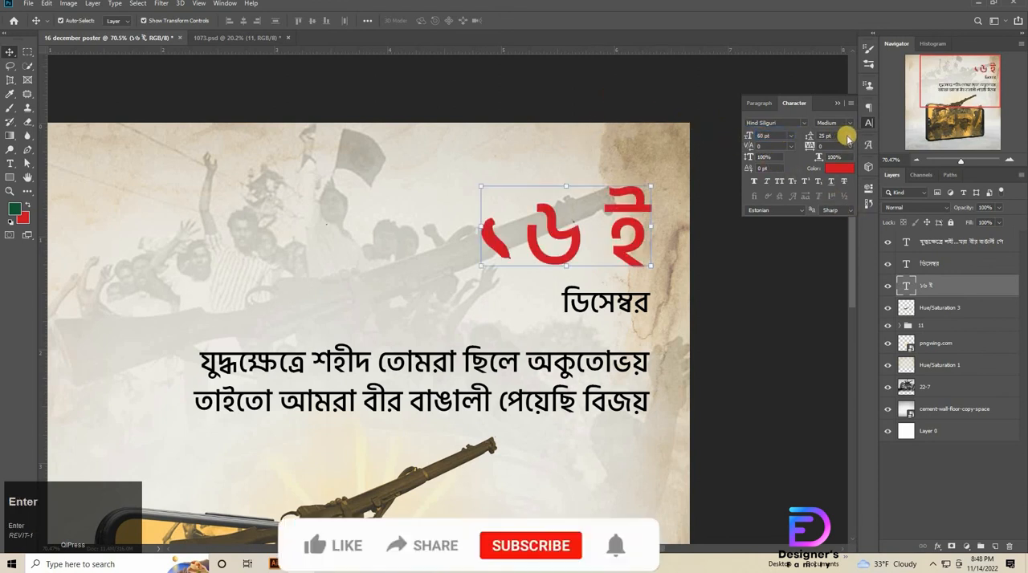
Tighten the tracking of "১৬ ই" to -44.
drag(839, 147, 653, 162)
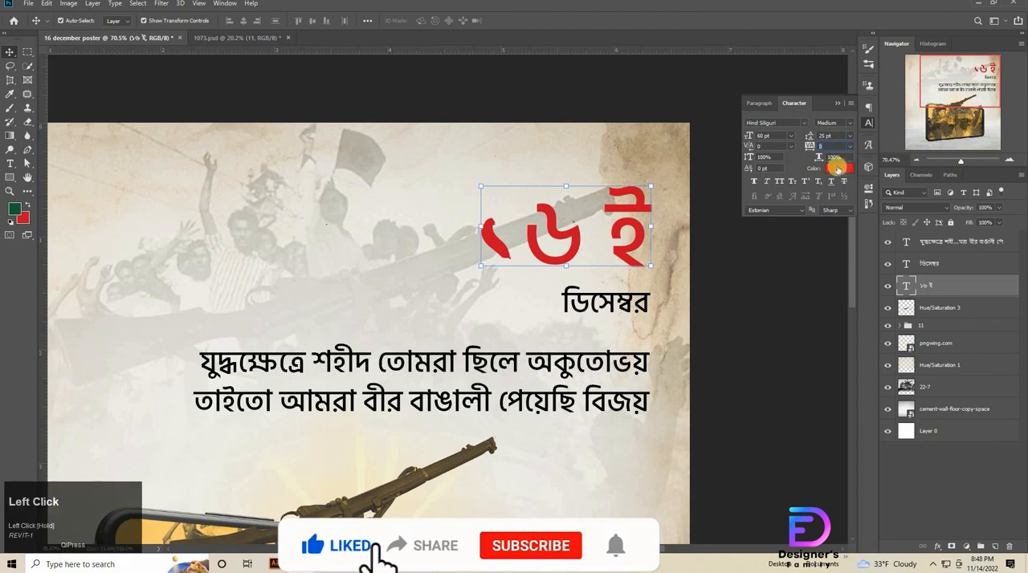
key(Down)
key(Down)
key(Down)
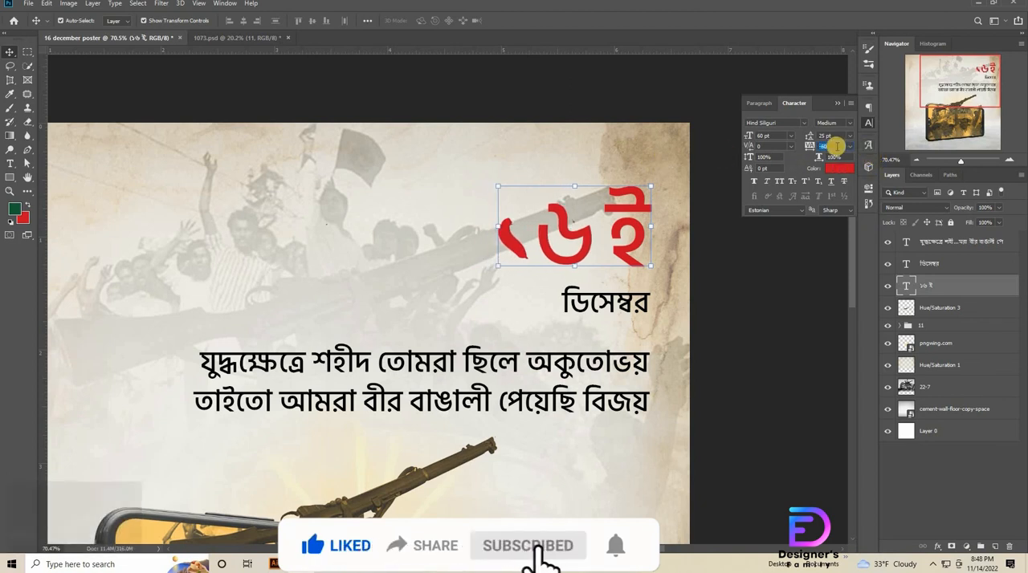
key(Up)
click(837, 147)
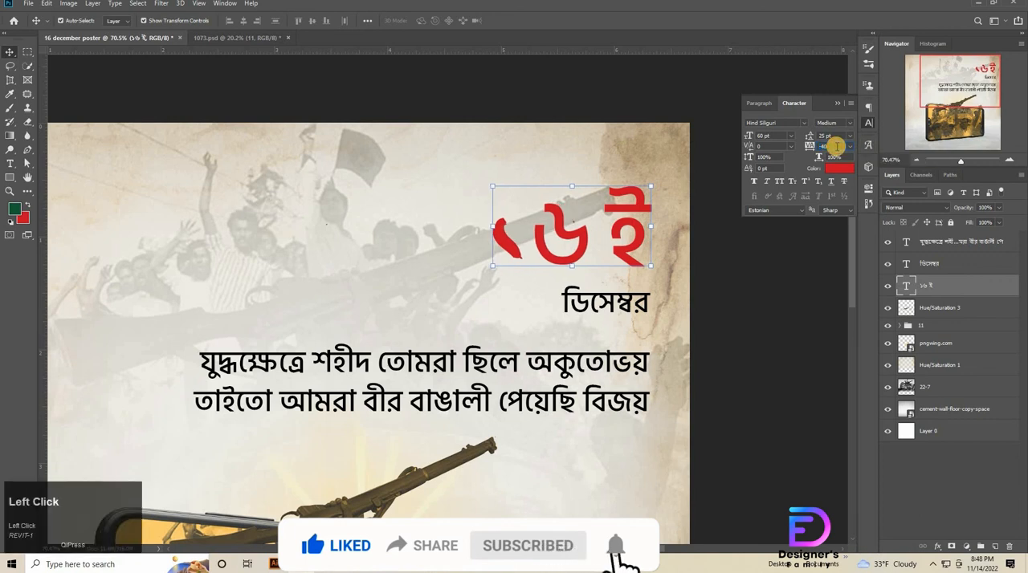
key(Return)
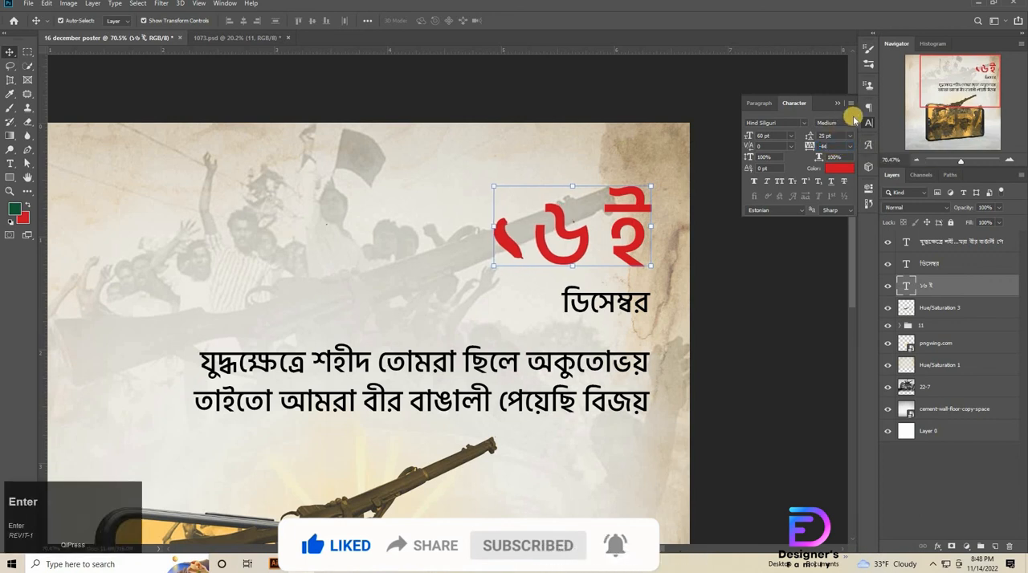
Set "১৬ ই" to the Bold font style with -44 tracking and deselect the layer.
click(850, 123)
click(831, 163)
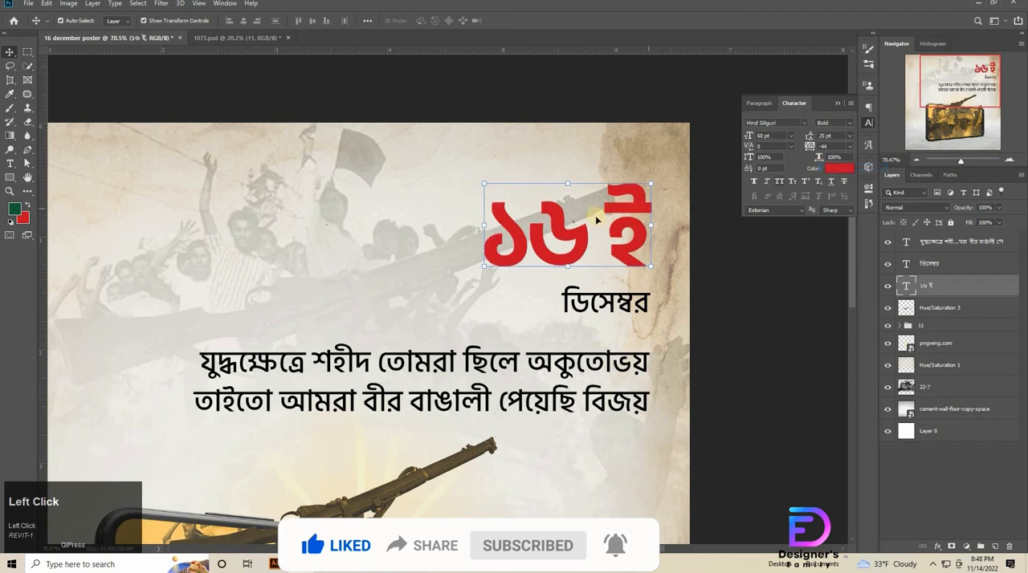
key(Down)
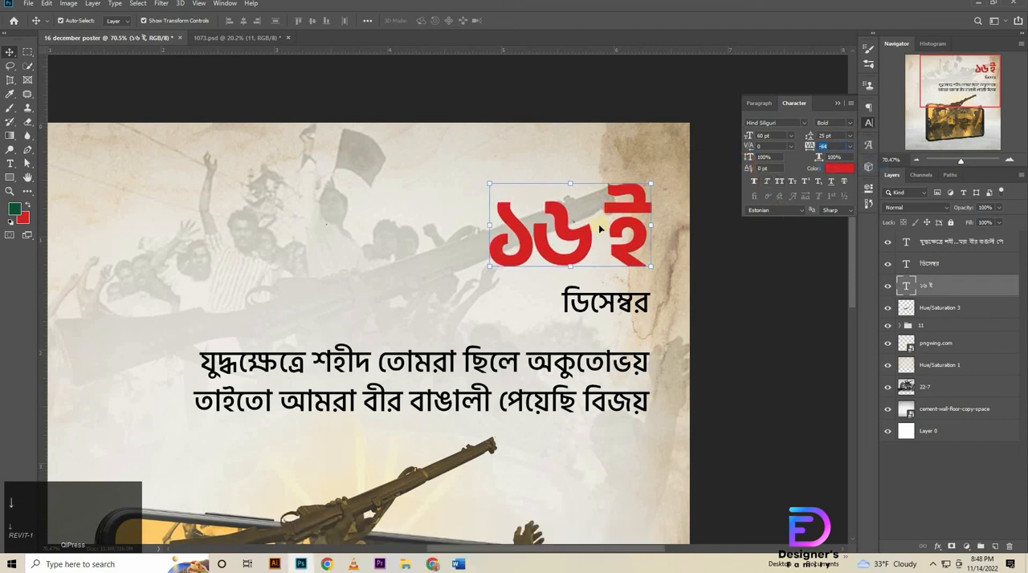
key(Up)
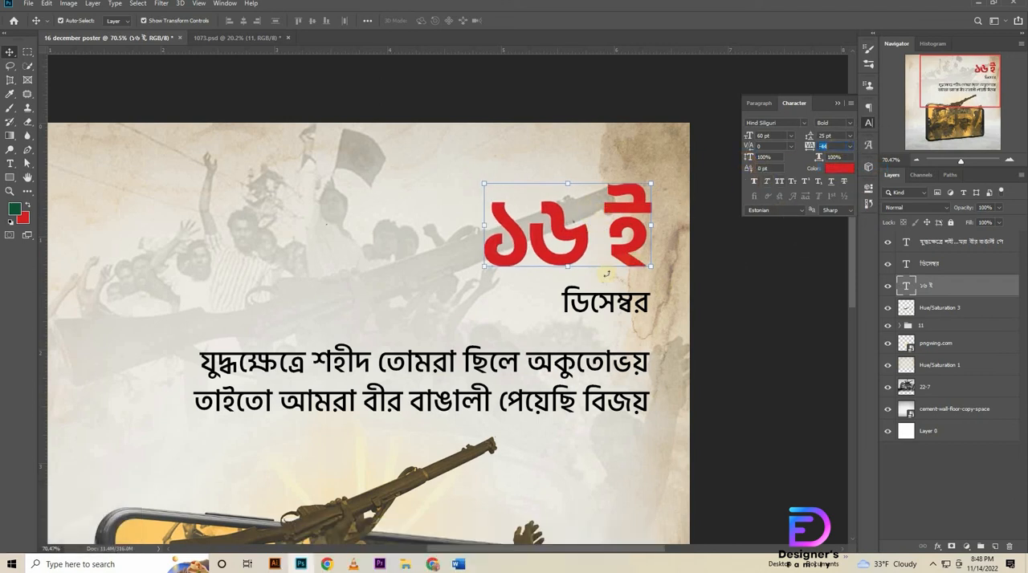
click(626, 248)
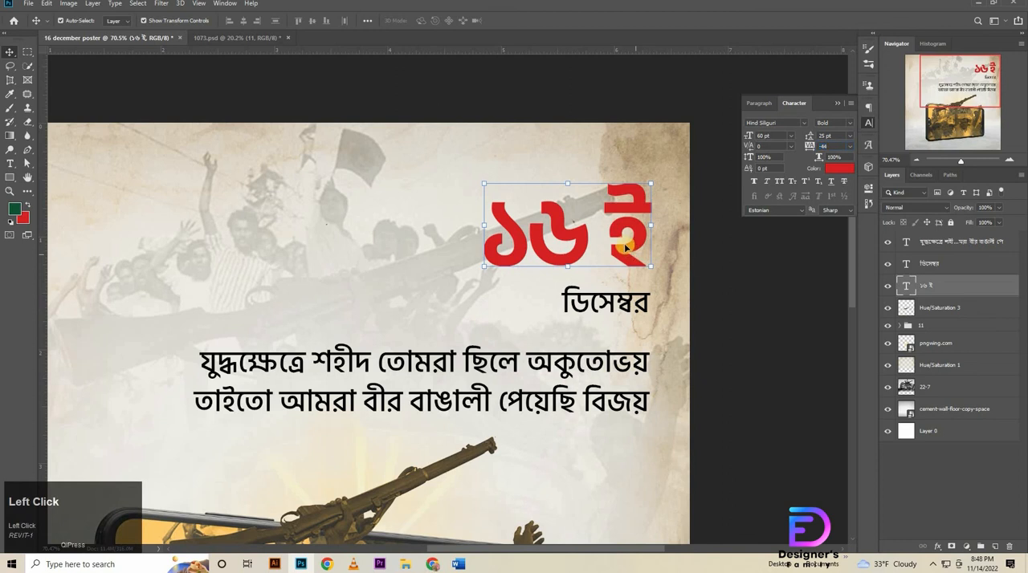
click(728, 295)
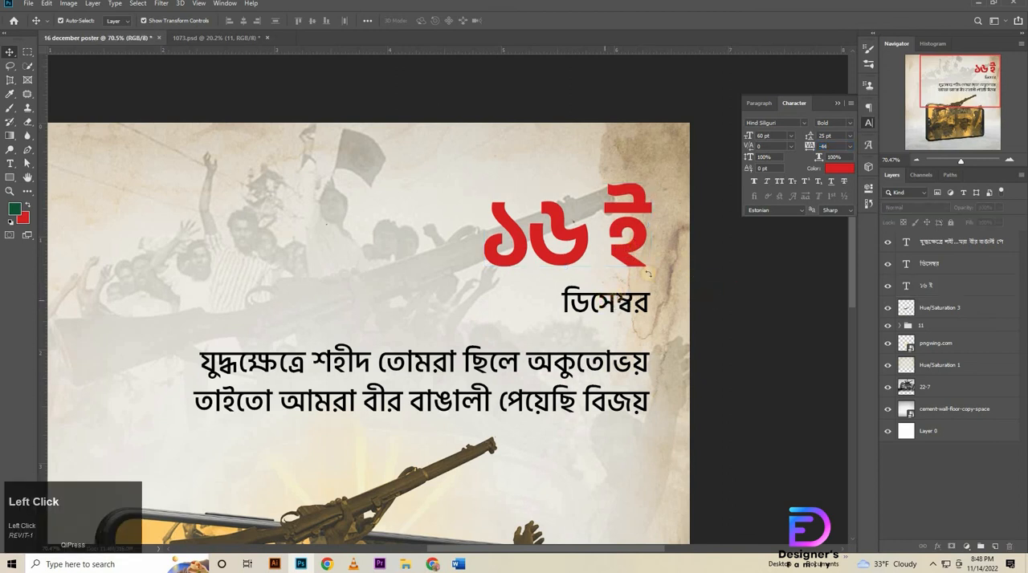
Recolor the "ডিসেম্বর" text with the dark green foreground color #0e5134.
click(637, 300)
click(833, 168)
click(14, 209)
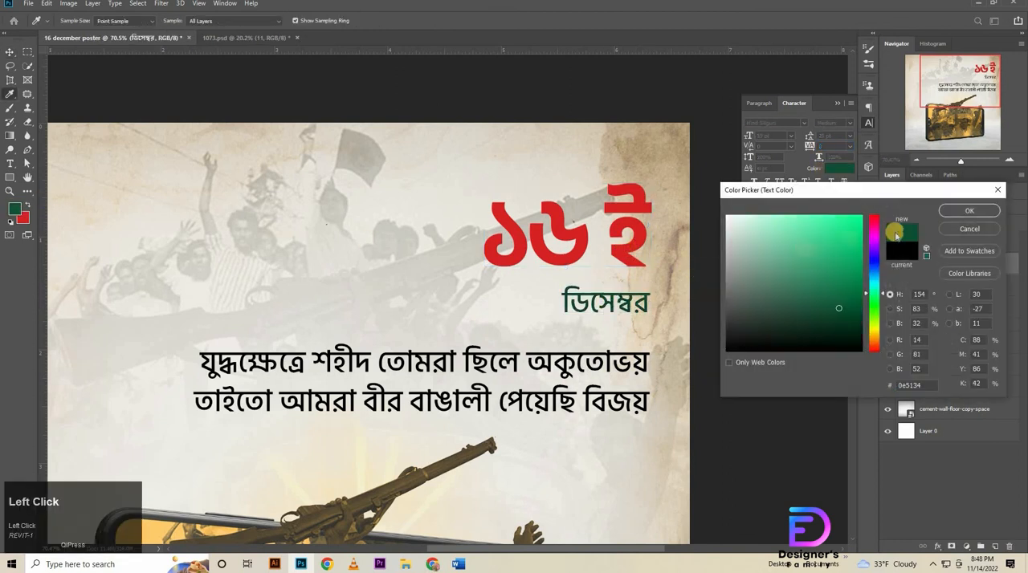
click(953, 212)
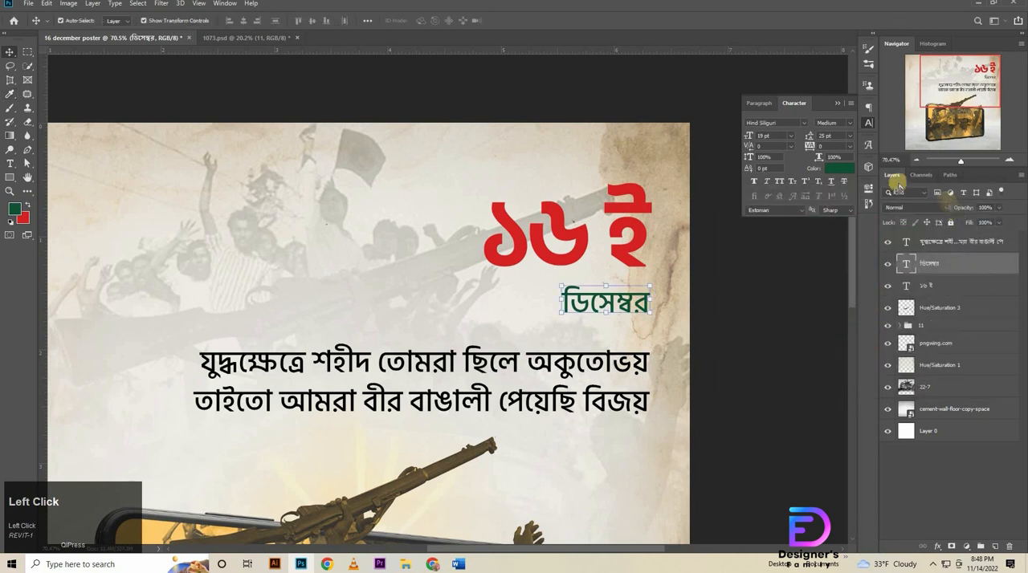
Format "ডিসেম্বর" as 51 pt SemiBold with -40 tracking.
drag(771, 136, 560, 145)
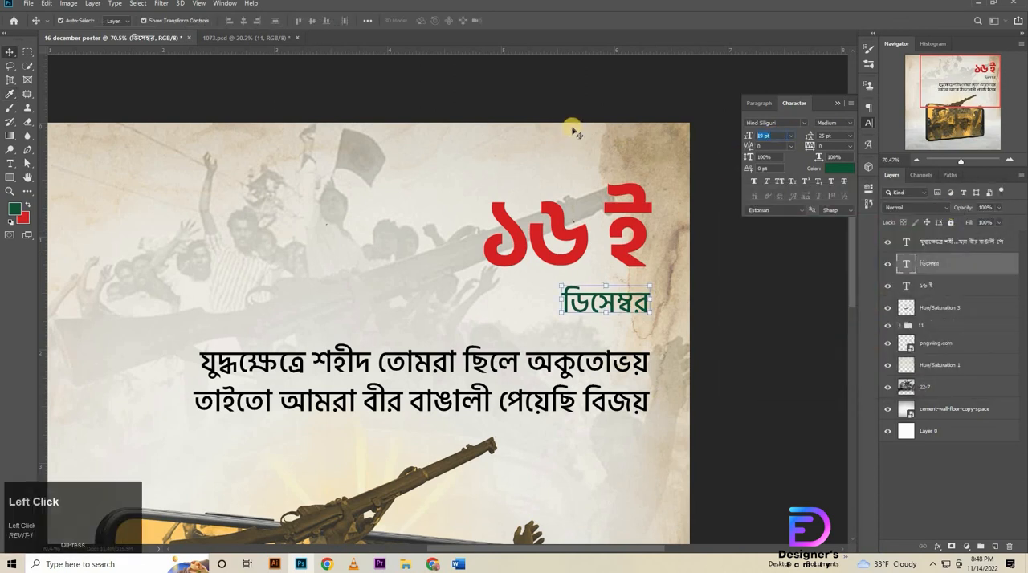
key(Return)
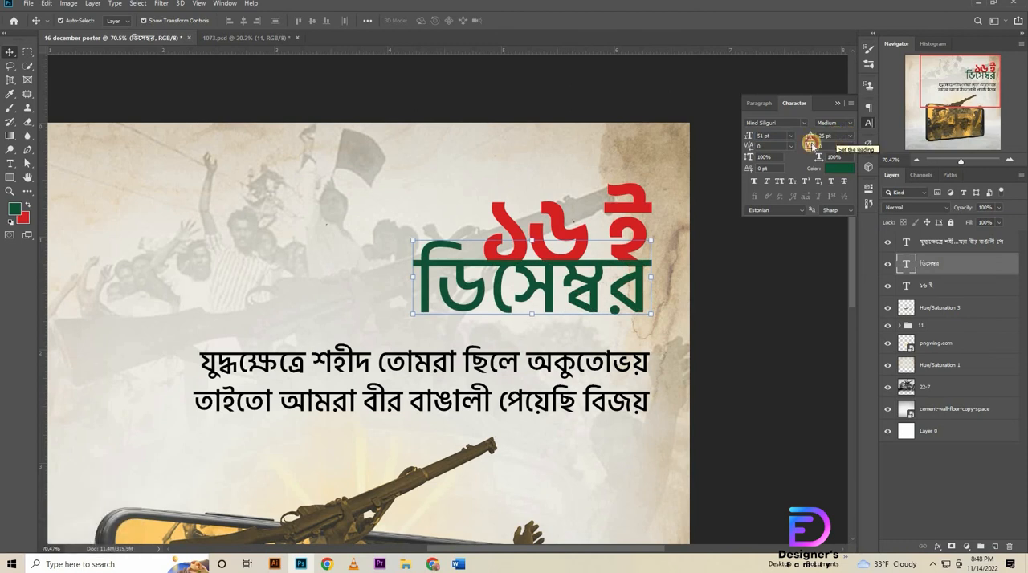
click(812, 146)
key(Down)
key(Down)
key(Down)
key(Down)
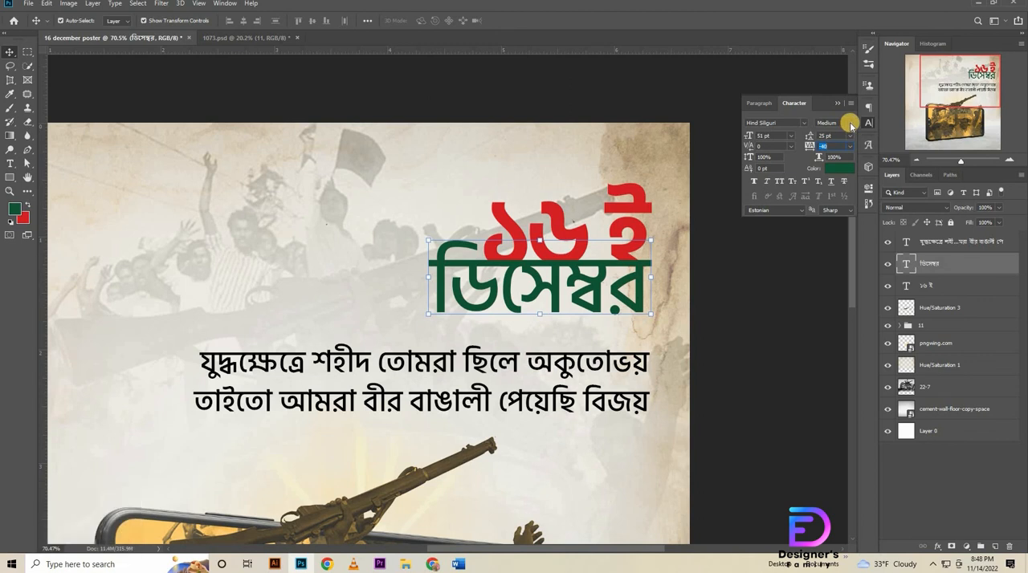
click(849, 124)
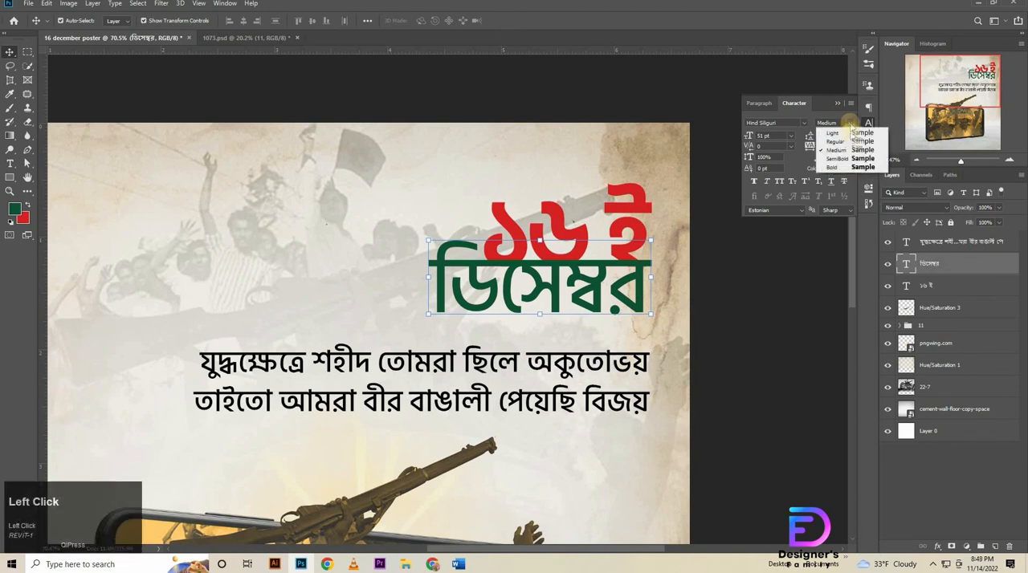
click(848, 159)
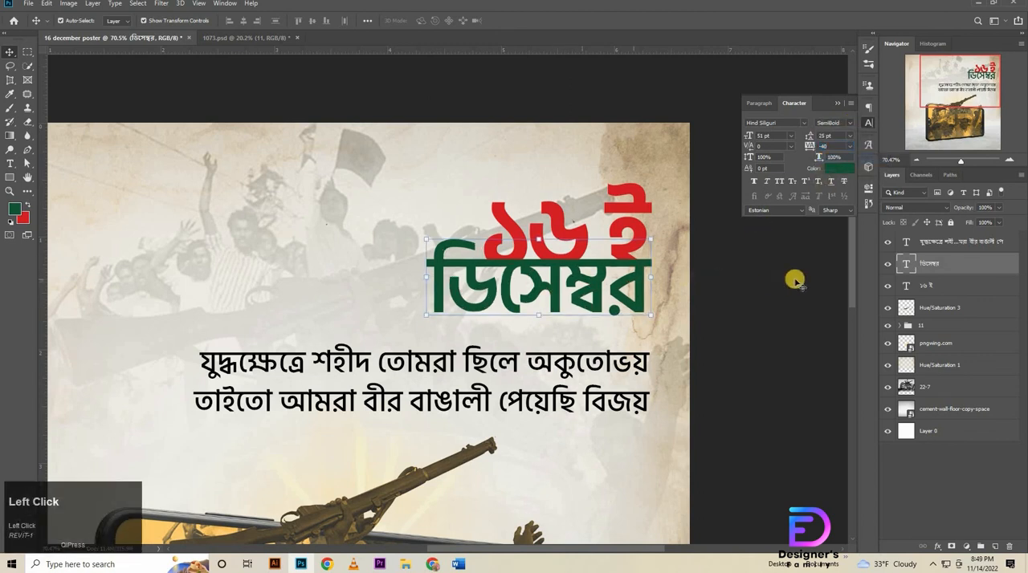
Nudge "ডিসেম্বর" down so it sits directly beneath "১৬ ই" and just above the verse.
key(Down)
key(Down)
key(Down)
key(Down)
key(Down)
key(Down)
key(Down)
key(Down)
key(Down)
key(Down)
key(Down)
key(Down)
key(Down)
key(Down)
key(Down)
key(Down)
key(Down)
key(Down)
key(Down)
key(Down)
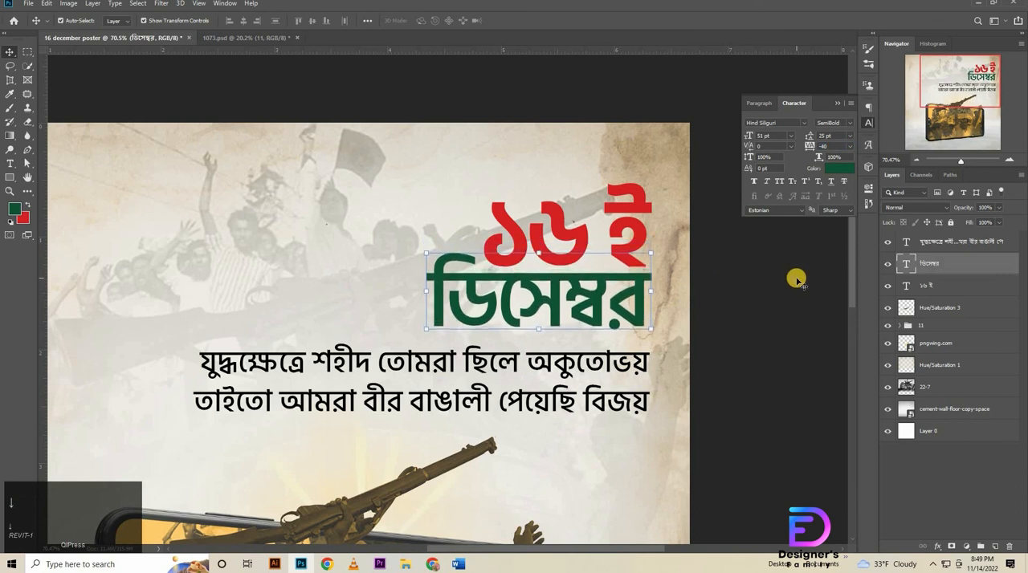
key(Down)
key(Down)
key(Down)
key(Down)
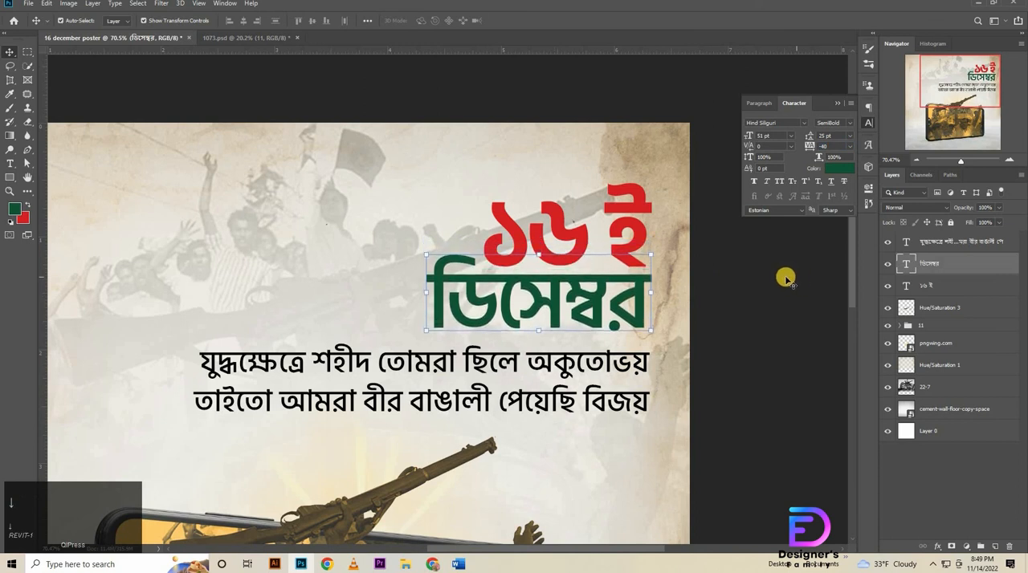
Align the right edges of the "১৬ ই" and "ডিসেম্বর" text layers.
shift+click(635, 205)
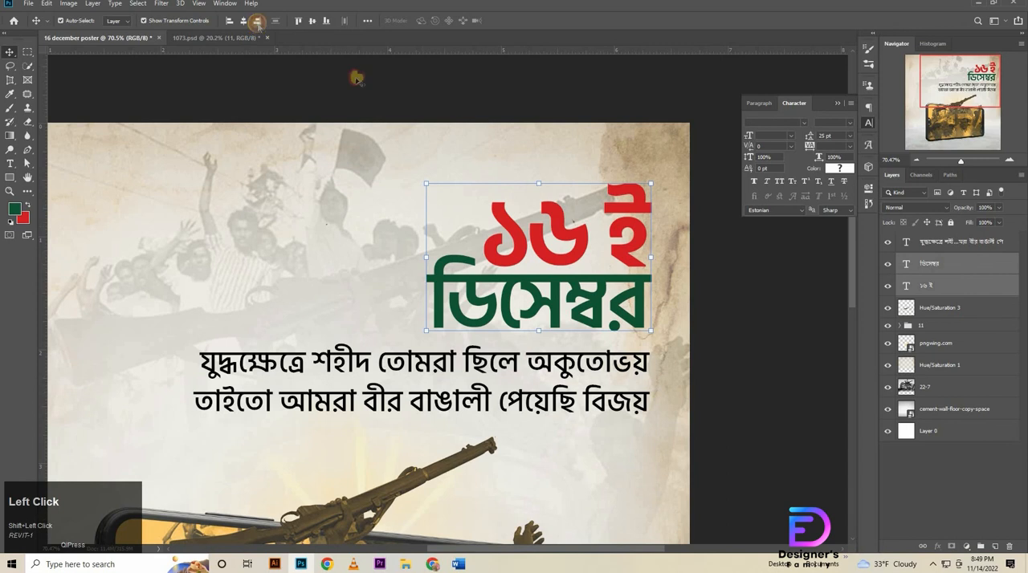
click(594, 365)
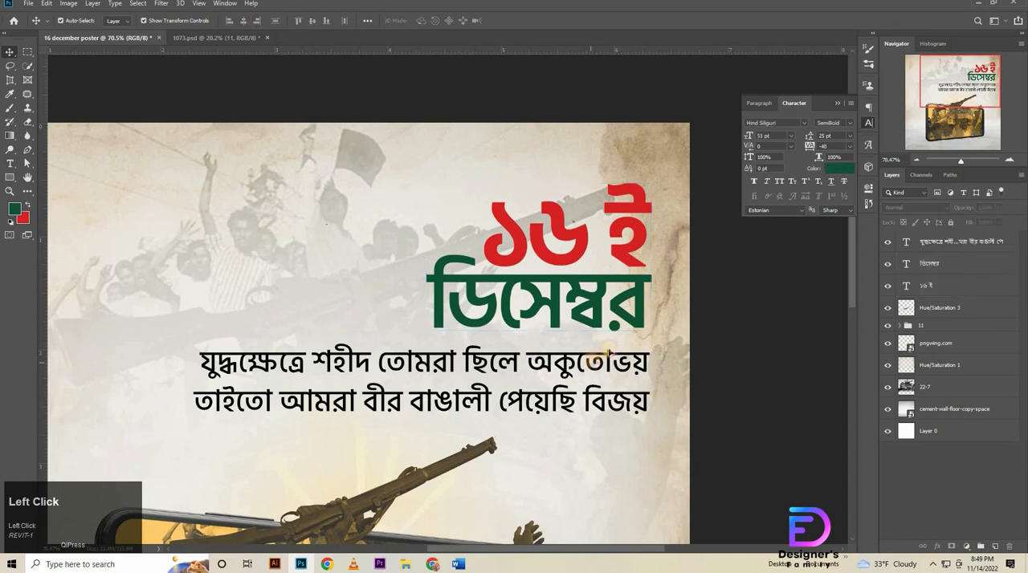
click(608, 353)
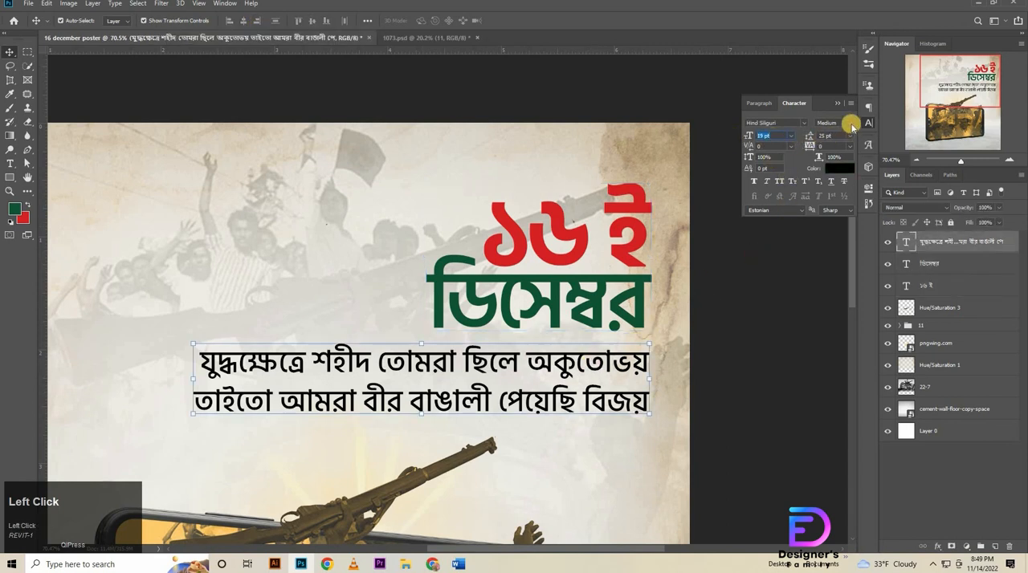
click(564, 371)
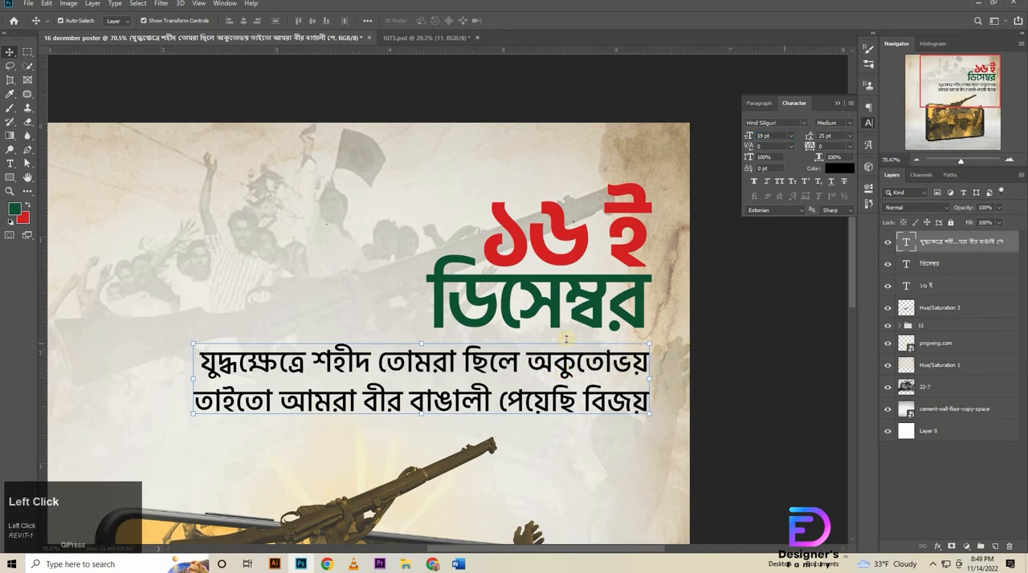
Place a vertical guide at the title's right edge and nudge the two-line verse right to meet it.
drag(44, 309, 671, 245)
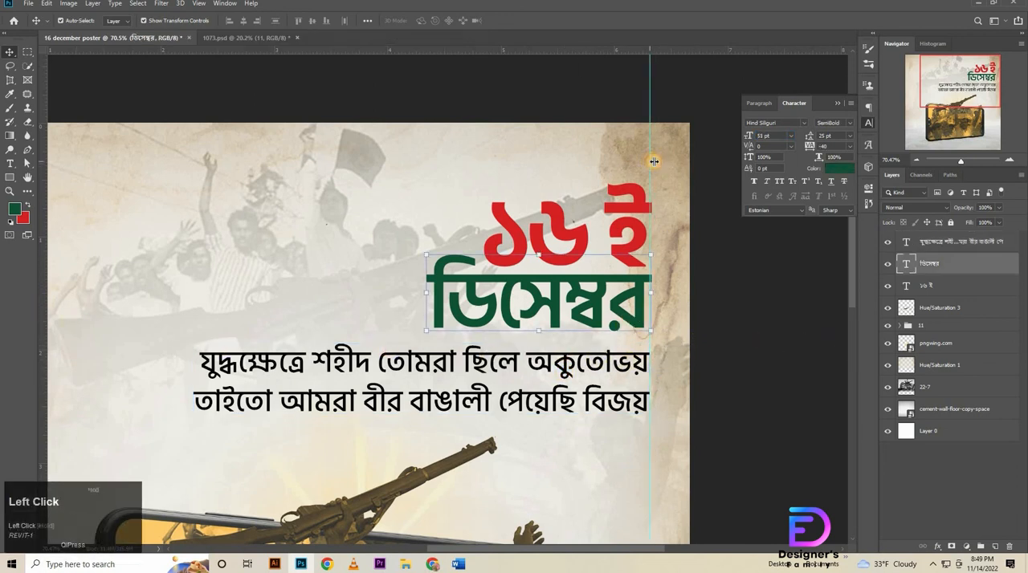
drag(654, 161, 652, 305)
click(625, 368)
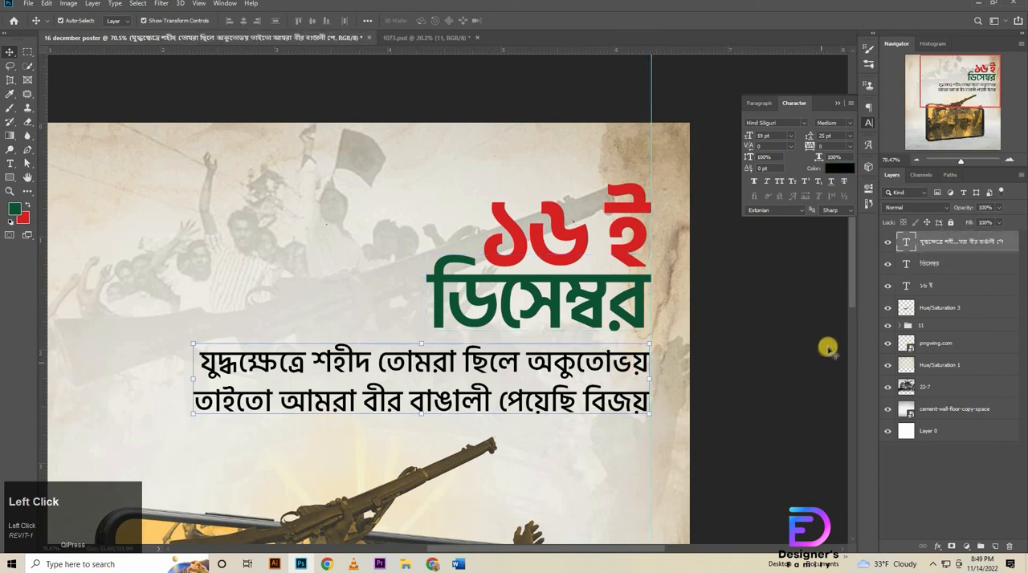
key(Right)
key(Right)
key(Right)
key(Right)
key(Right)
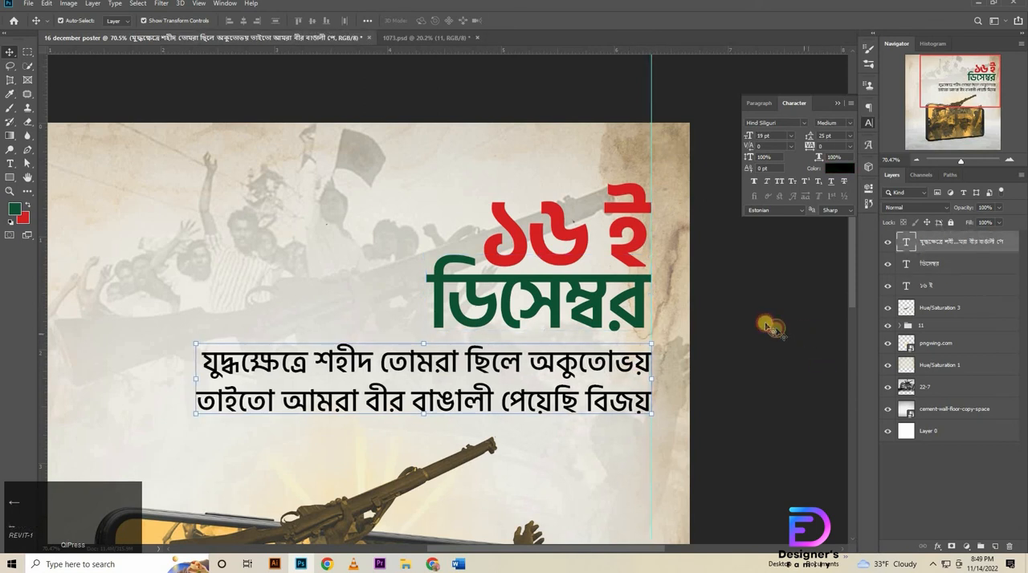
Deselect the verse and remove the vertical guide from the poster.
click(765, 325)
mouse_move(711, 328)
mouse_down()
mouse_move(681, 321)
mouse_move(717, 319)
mouse_up()
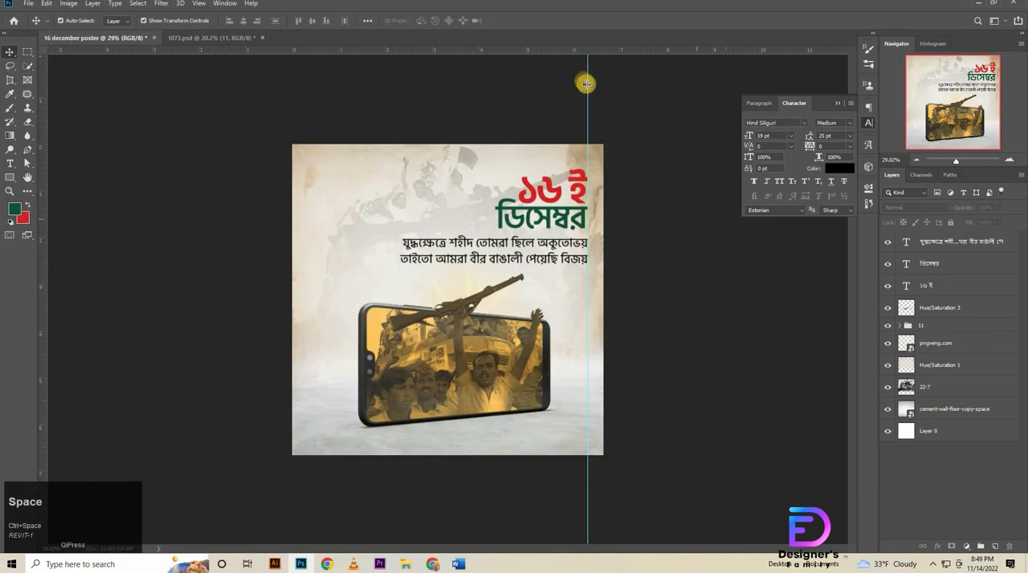
drag(587, 92, 8, 62)
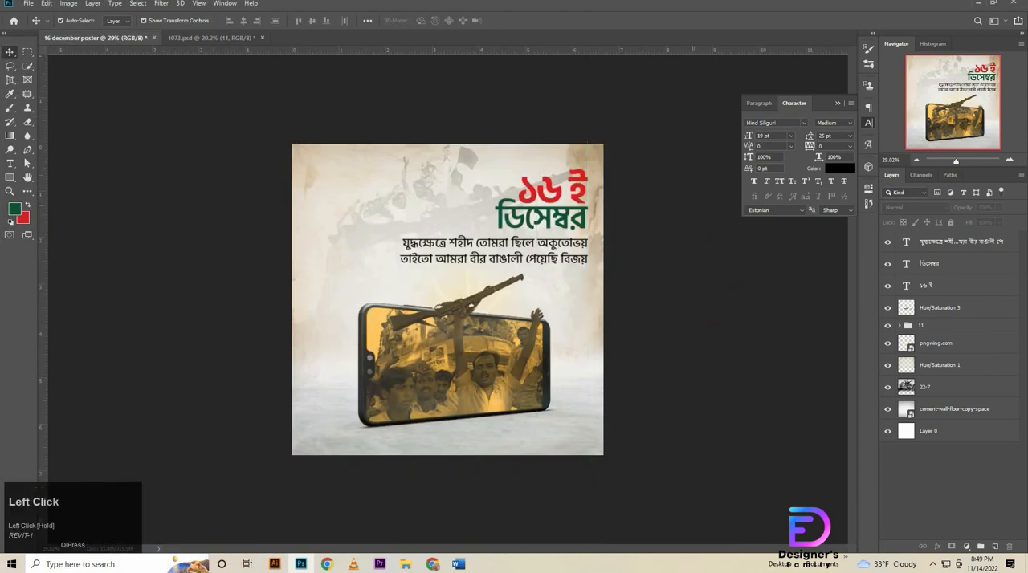
Save a JPEG copy as "16 december poster.jpg" in the 16 december poster folder at maximum quality 12.
click(28, 3)
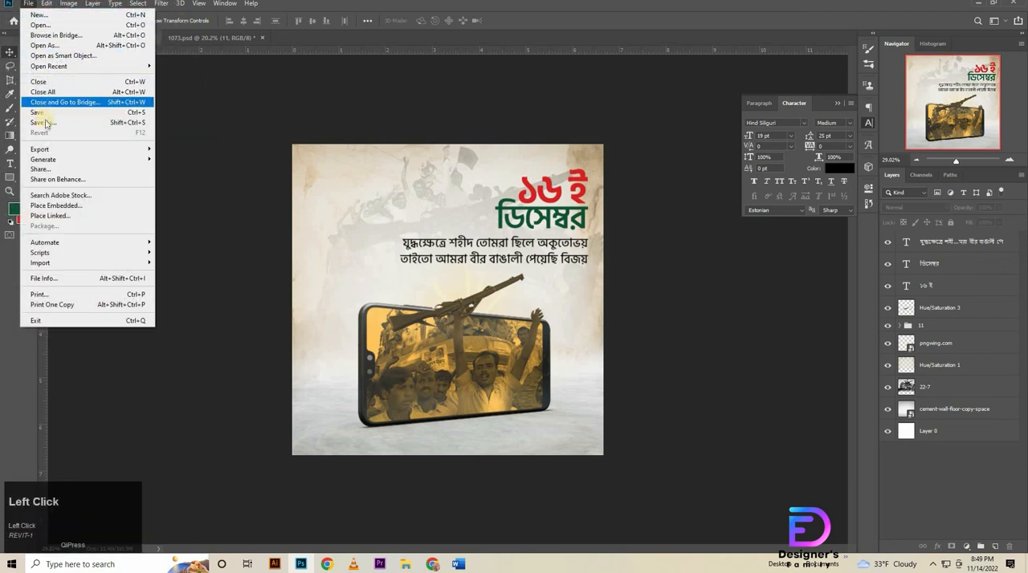
click(46, 128)
click(135, 328)
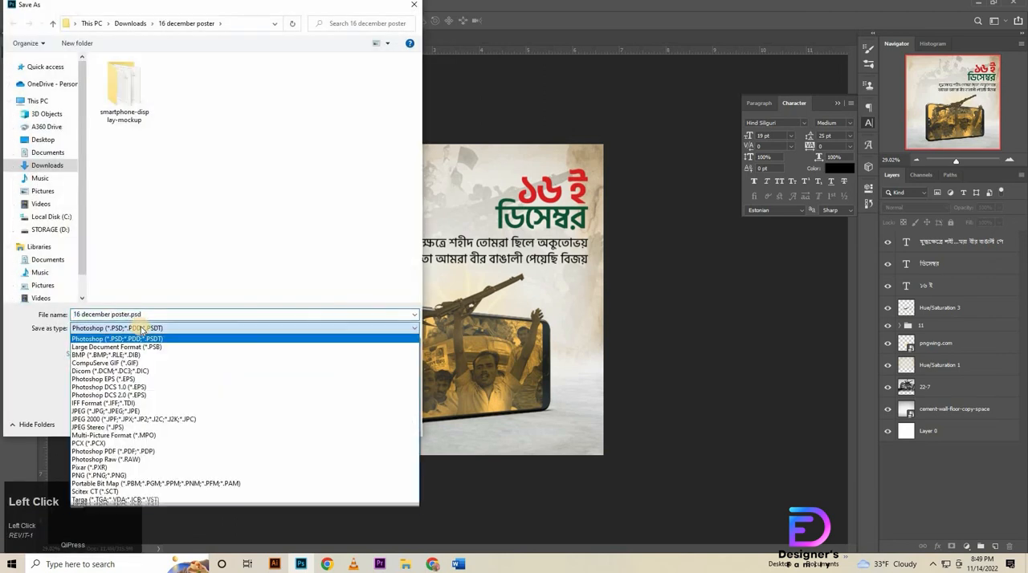
click(112, 411)
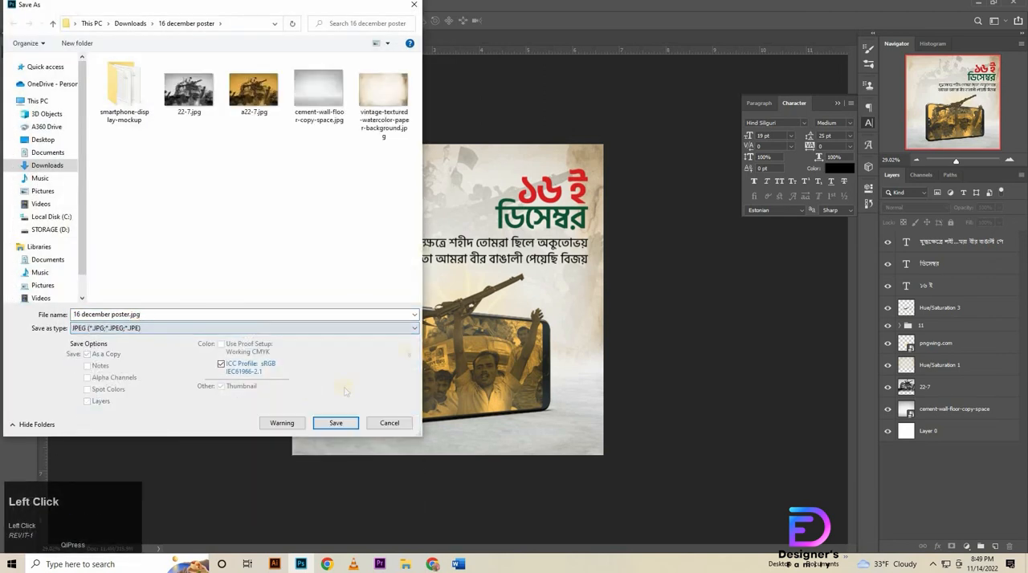
click(331, 424)
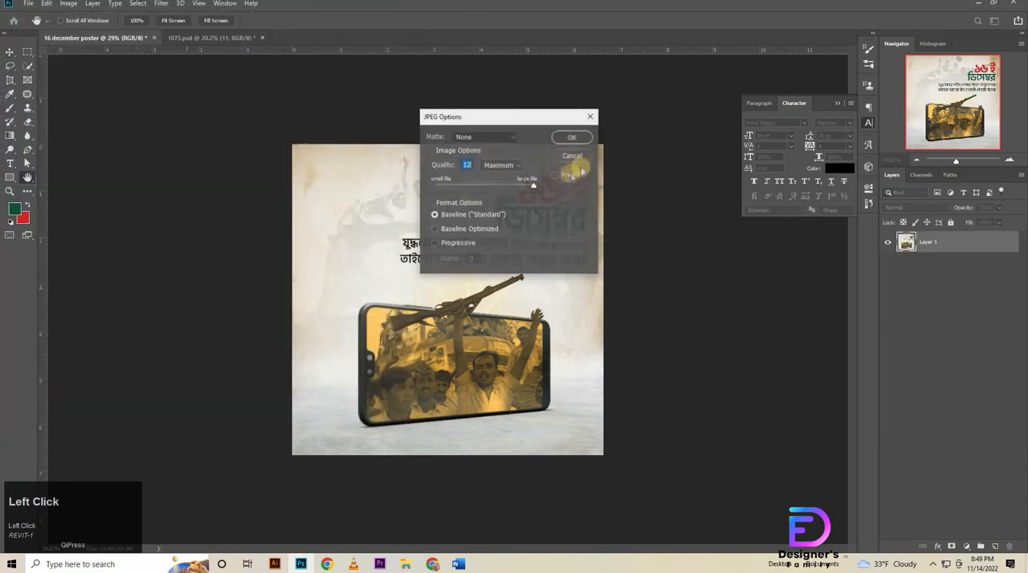
key(Return)
Save the layered document as "16 december poster.psd" in the same folder, keeping its layers.
click(29, 4)
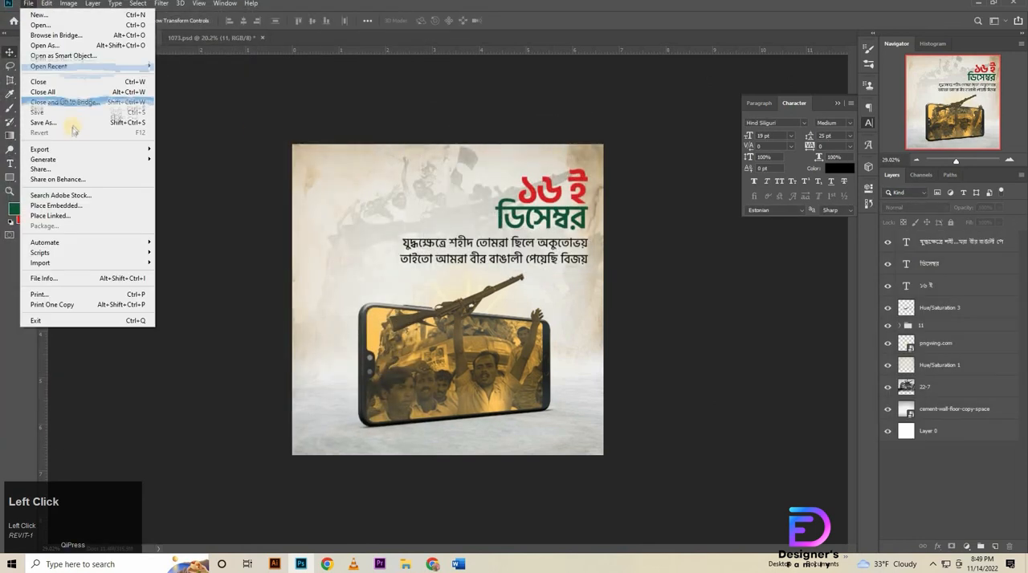
click(48, 126)
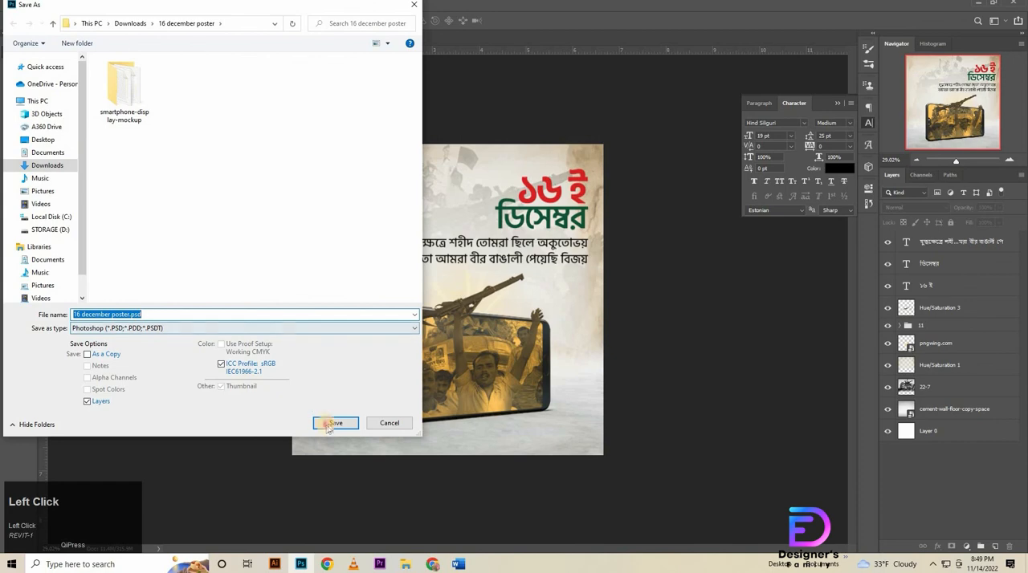
click(331, 423)
Switch to File Explorer and open "16 december poster.jpg" to examine the exported poster.
click(405, 564)
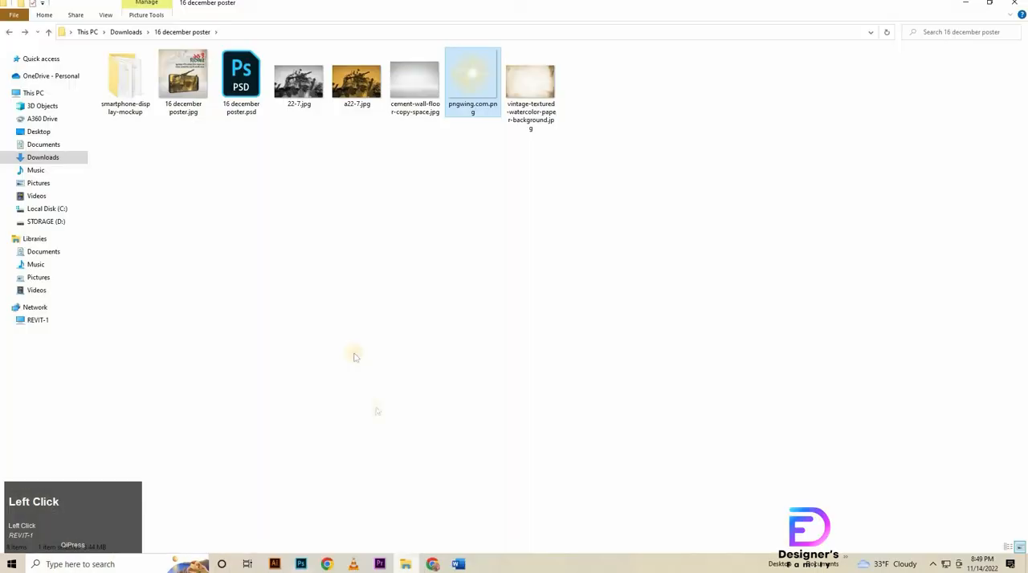
double_click(191, 90)
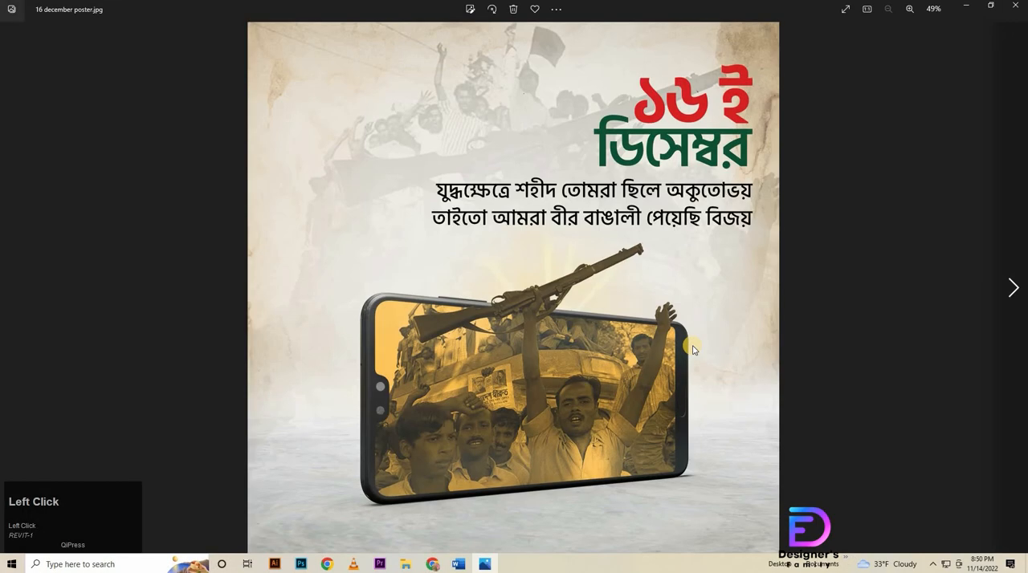